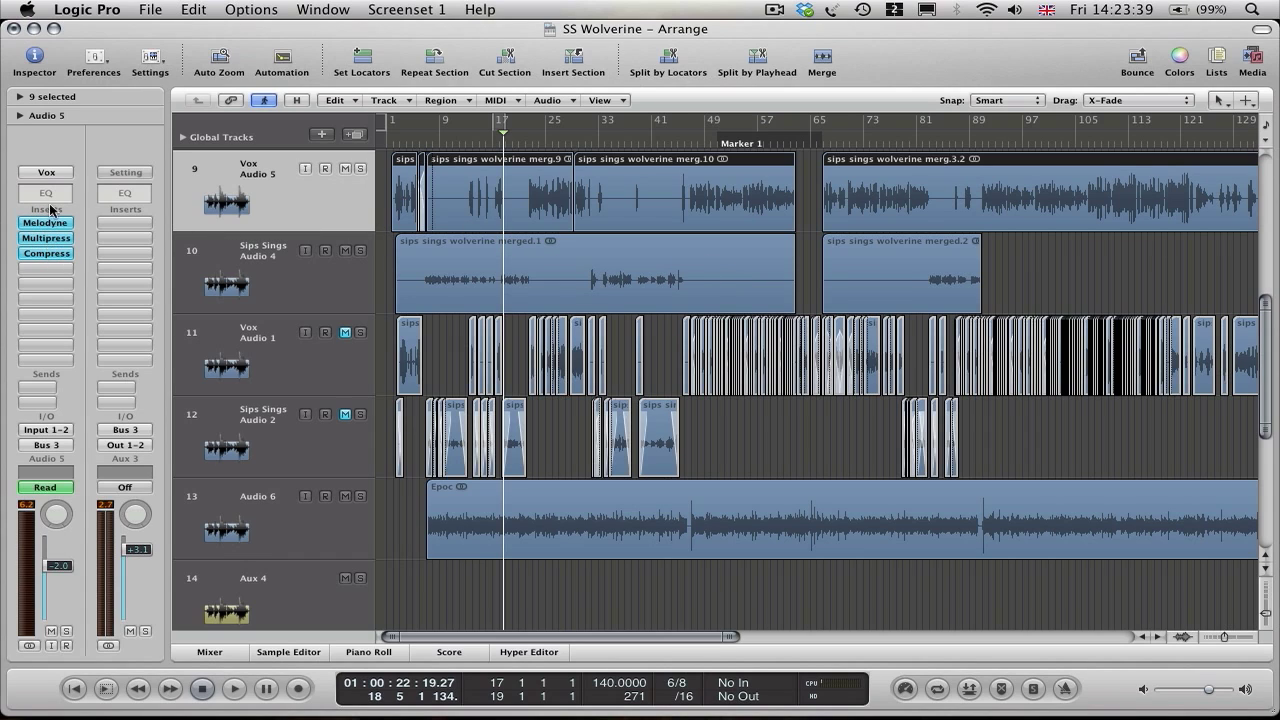
Duplicate the Vox Audio 5 track with its channel settings as a new empty track directly below it.
left_click(240, 662)
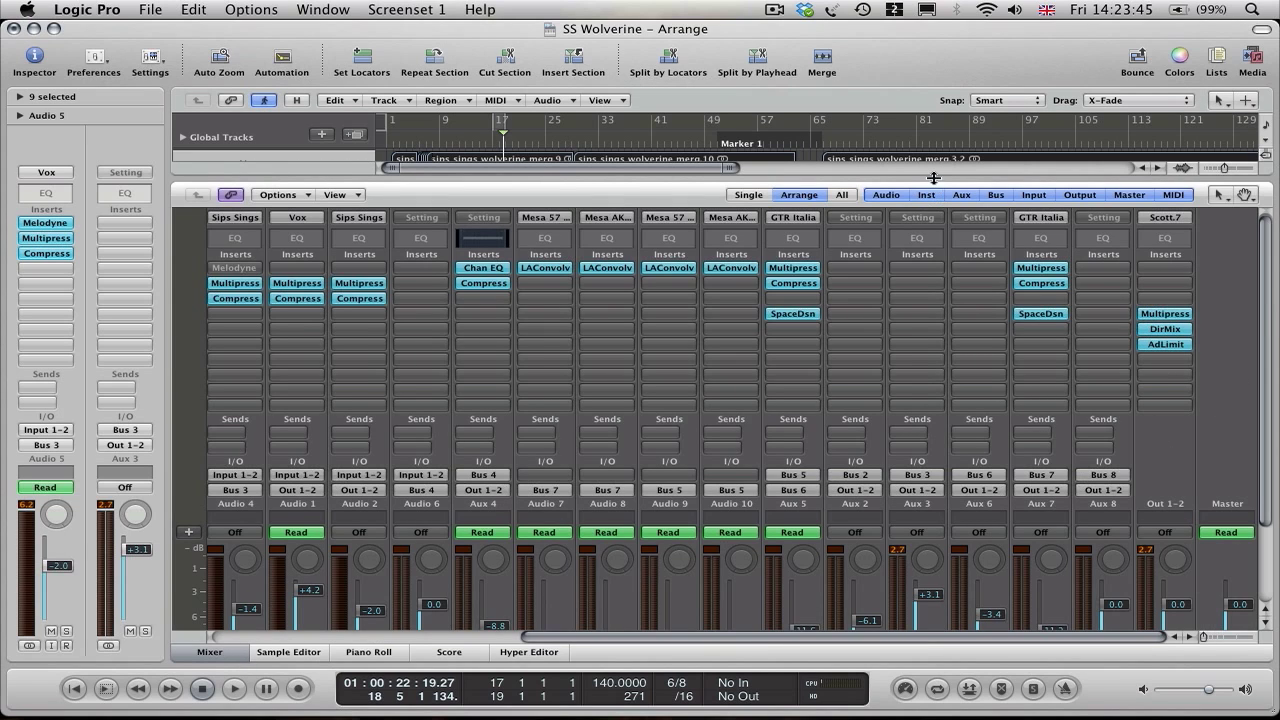
key("x")
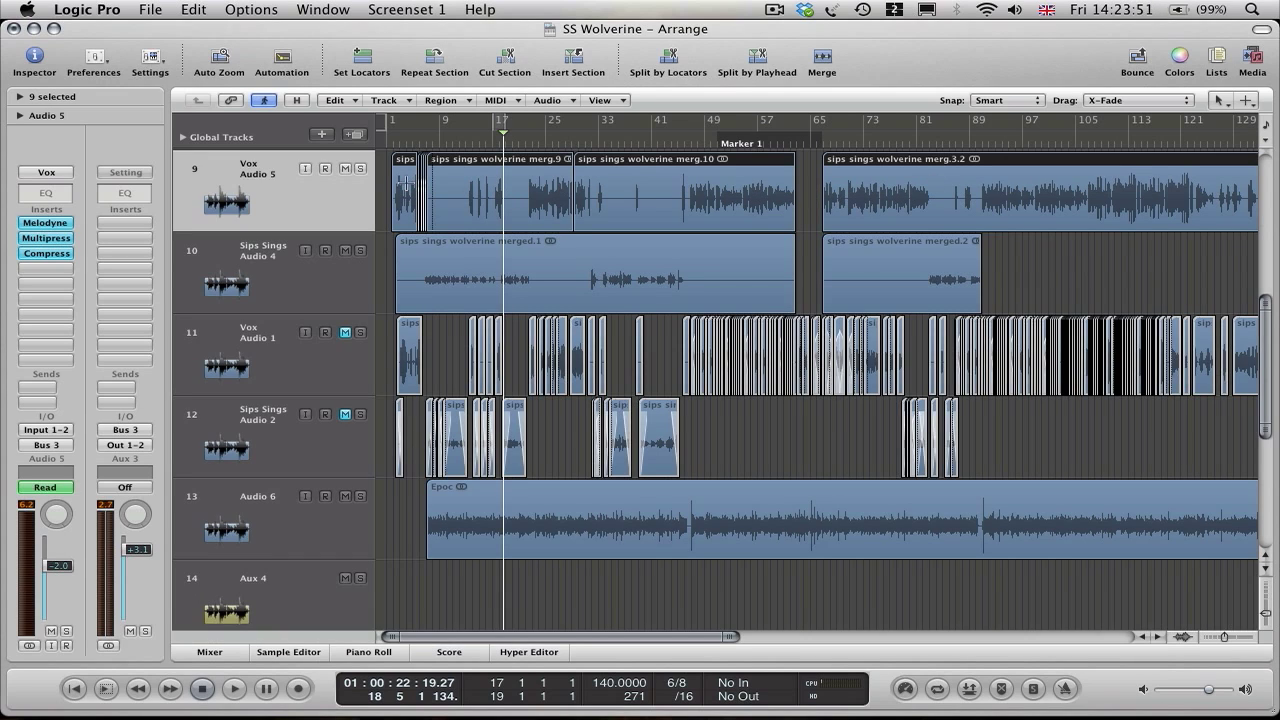
key("super+d")
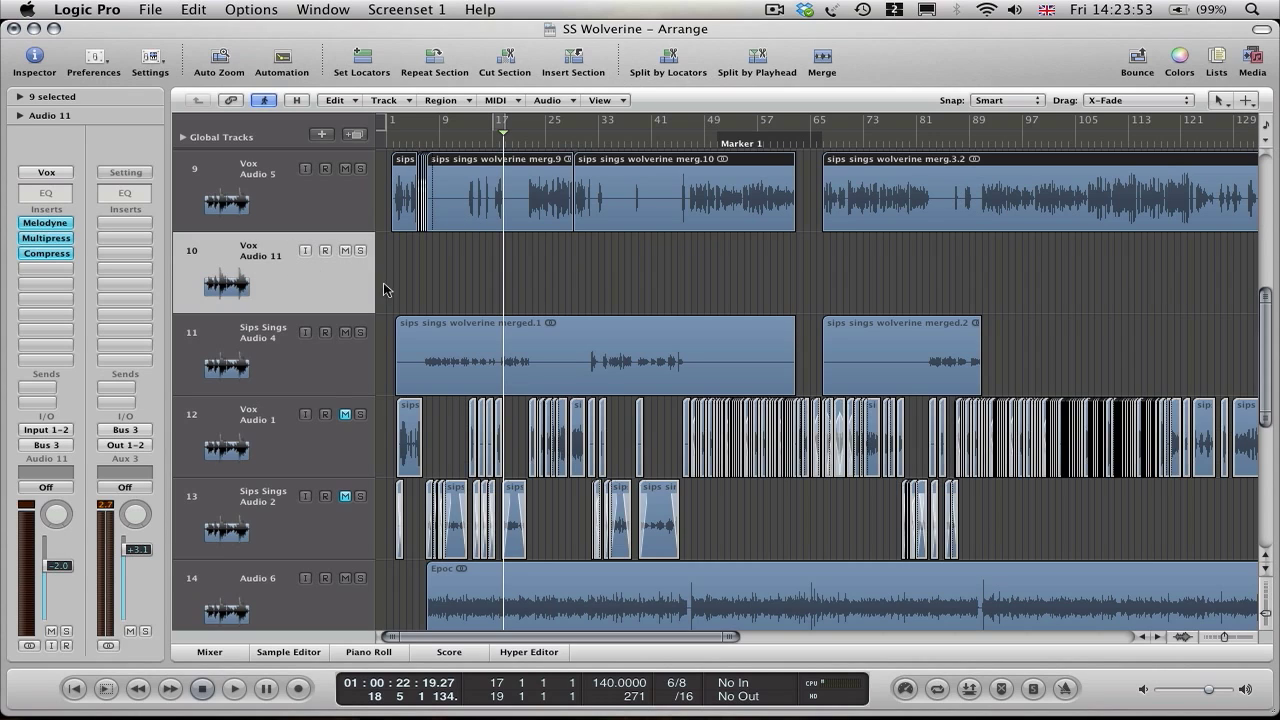
Remove the Melodyne plug-in from the inserts of the new Vox Audio 11 track.
double_click(42, 228)
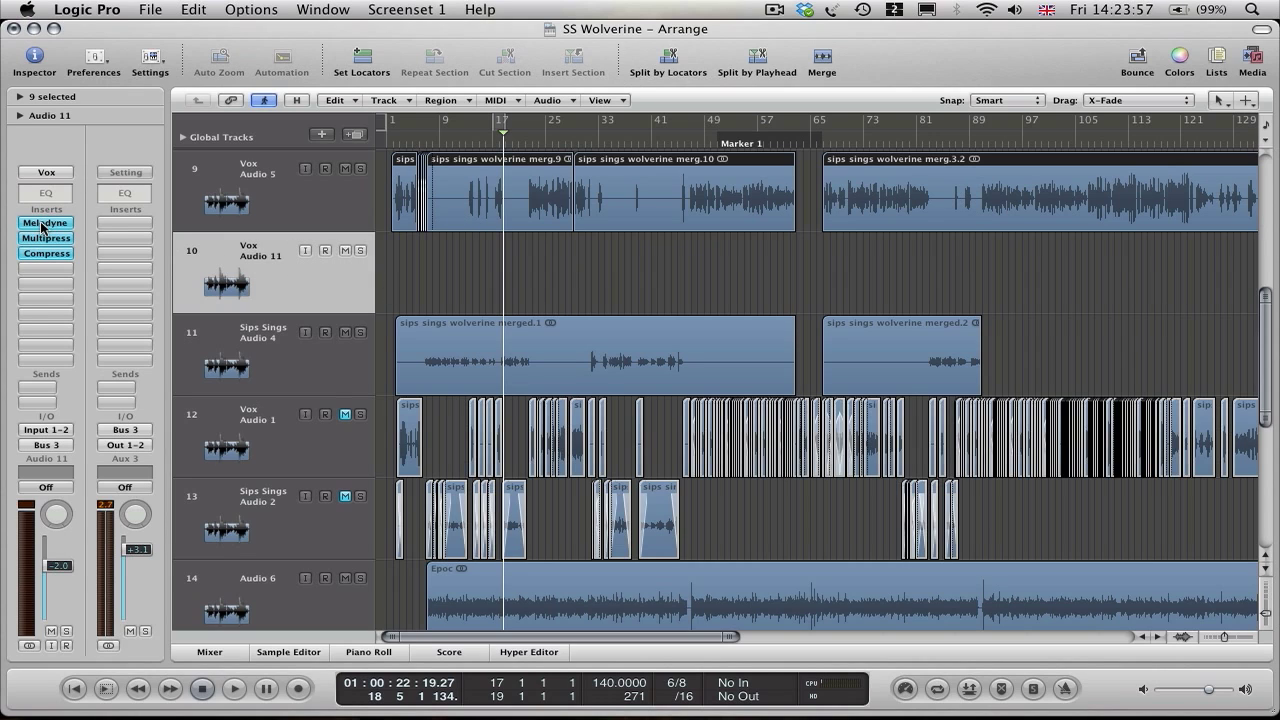
left_click(42, 228)
left_click(4, 219)
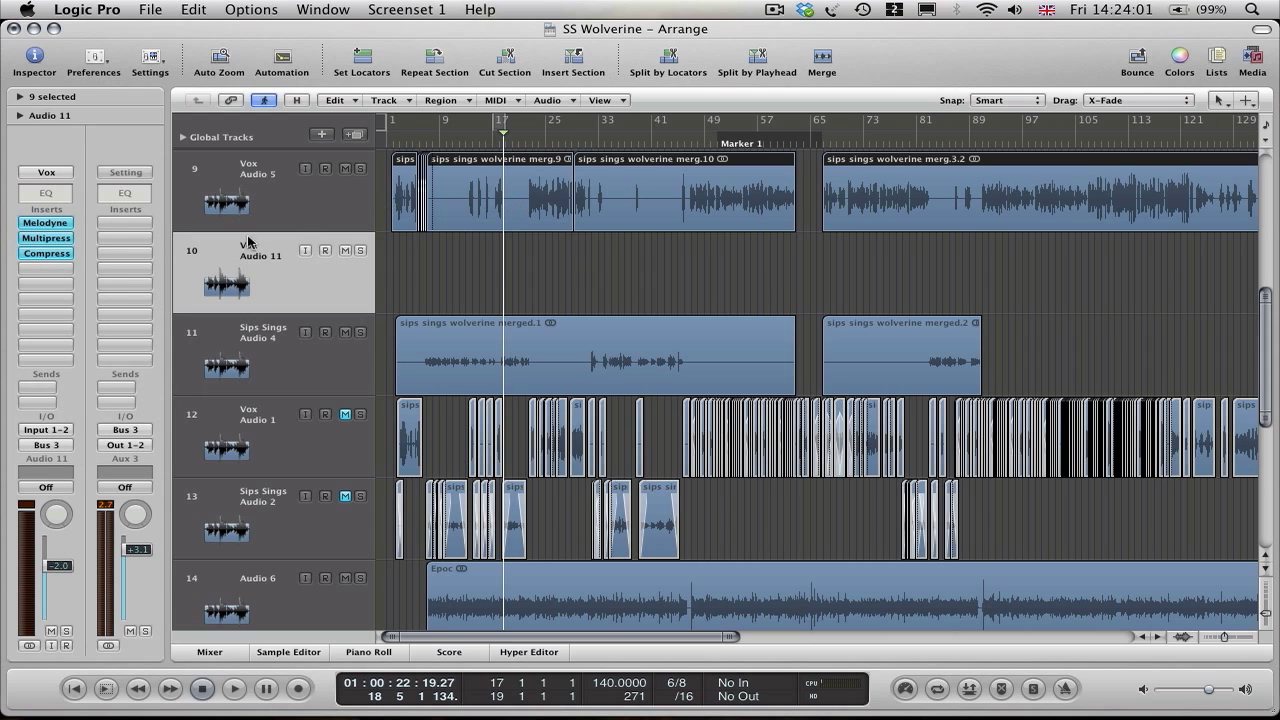
left_click(63, 223)
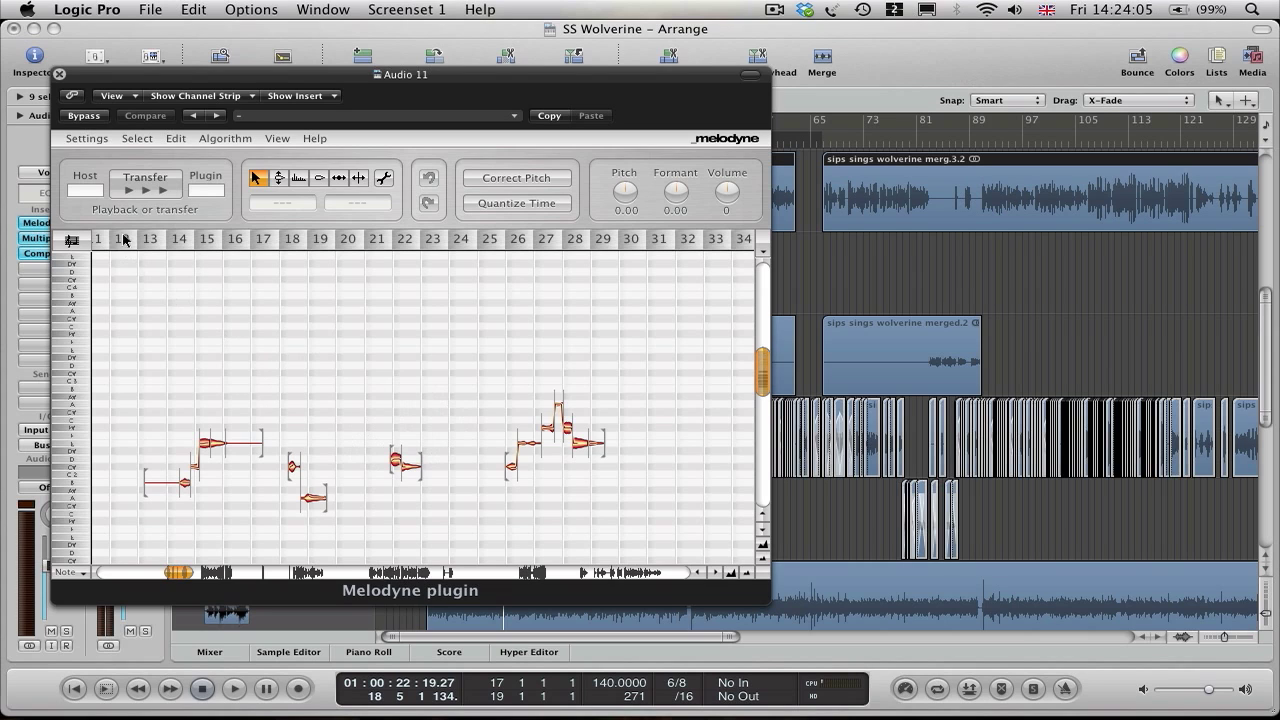
left_click(59, 74)
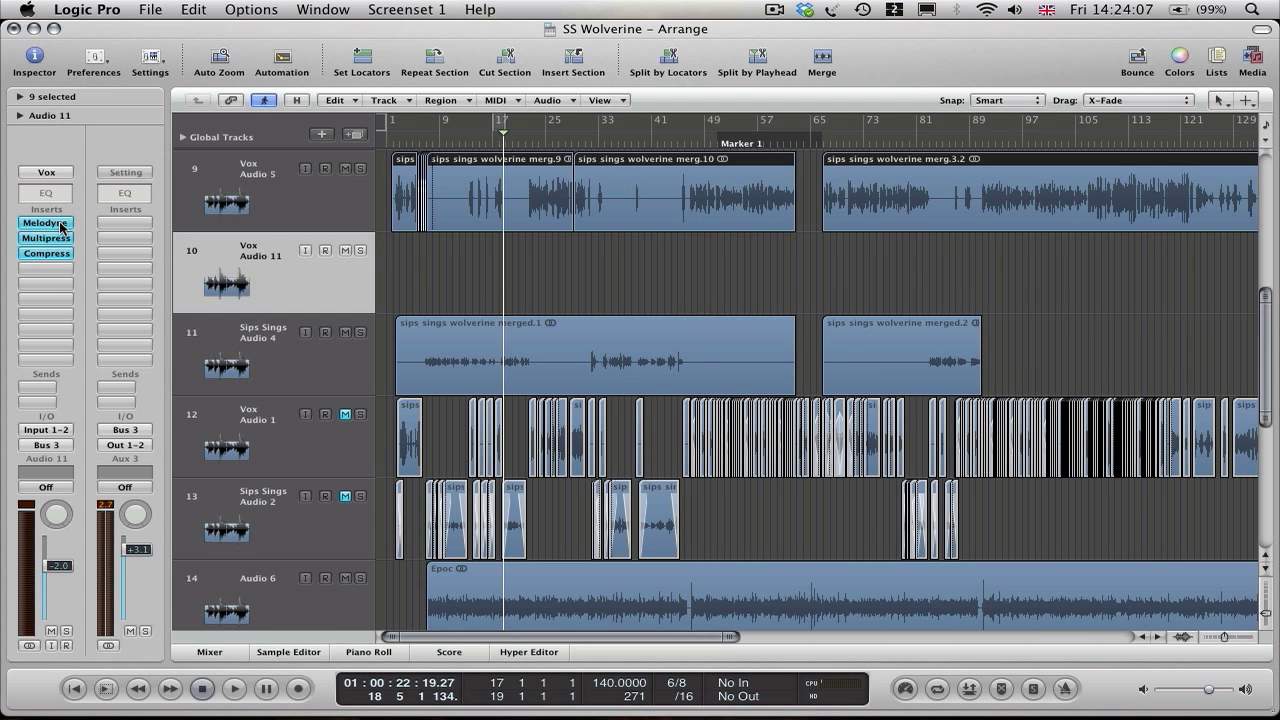
left_click(62, 225)
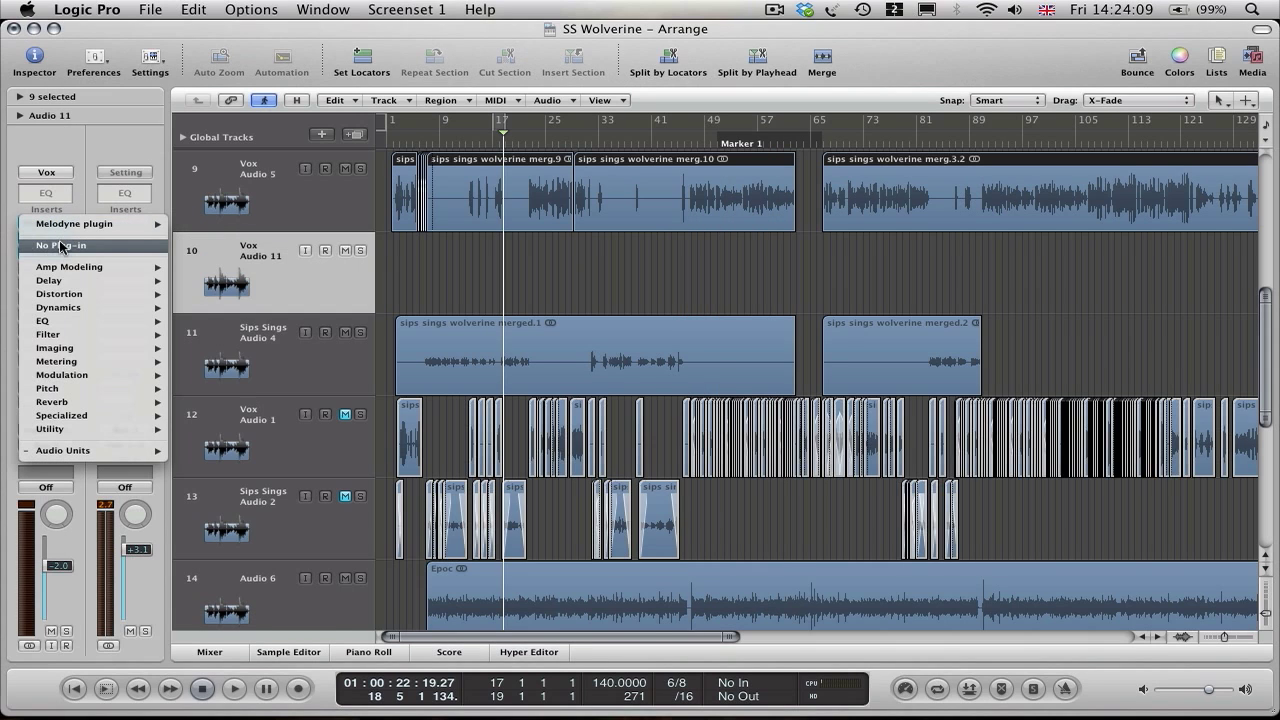
left_click(60, 246)
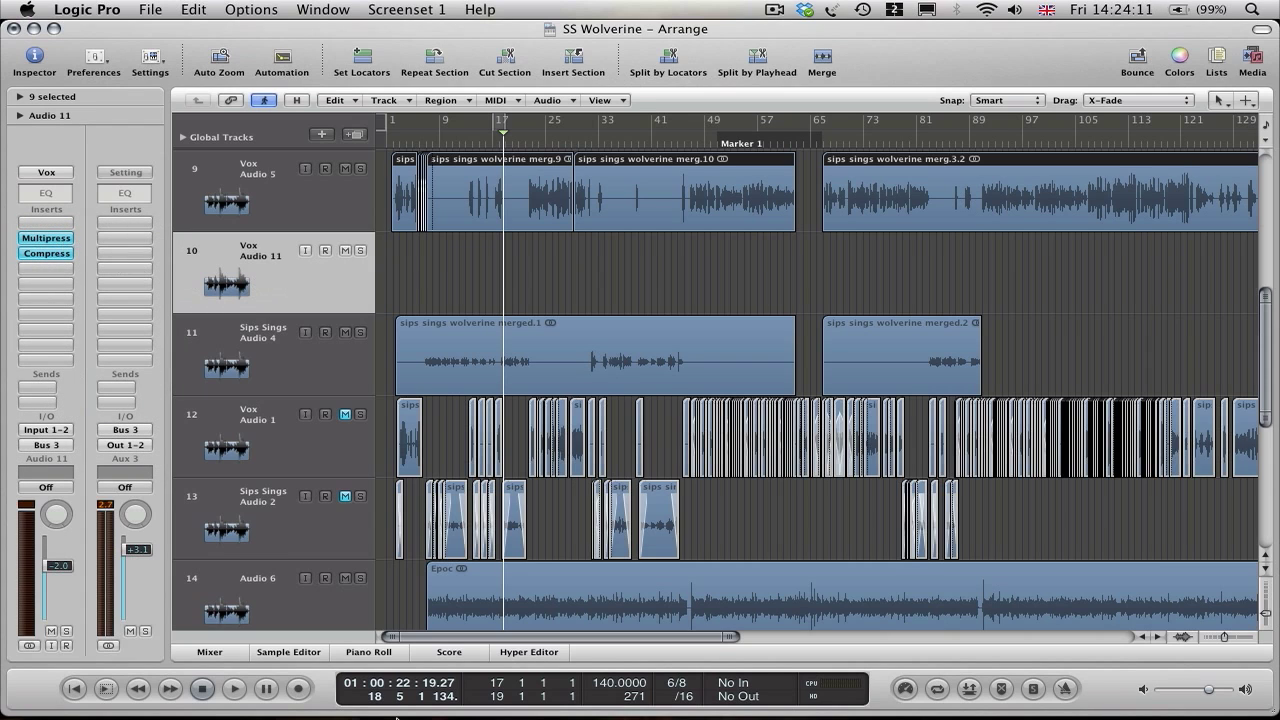
Switch to Finder and import Main vox.aif from the Bounces folder onto the empty Vox Audio 11 track.
mouse_move(360, 712)
mouse_move(287, 716)
left_click(178, 684)
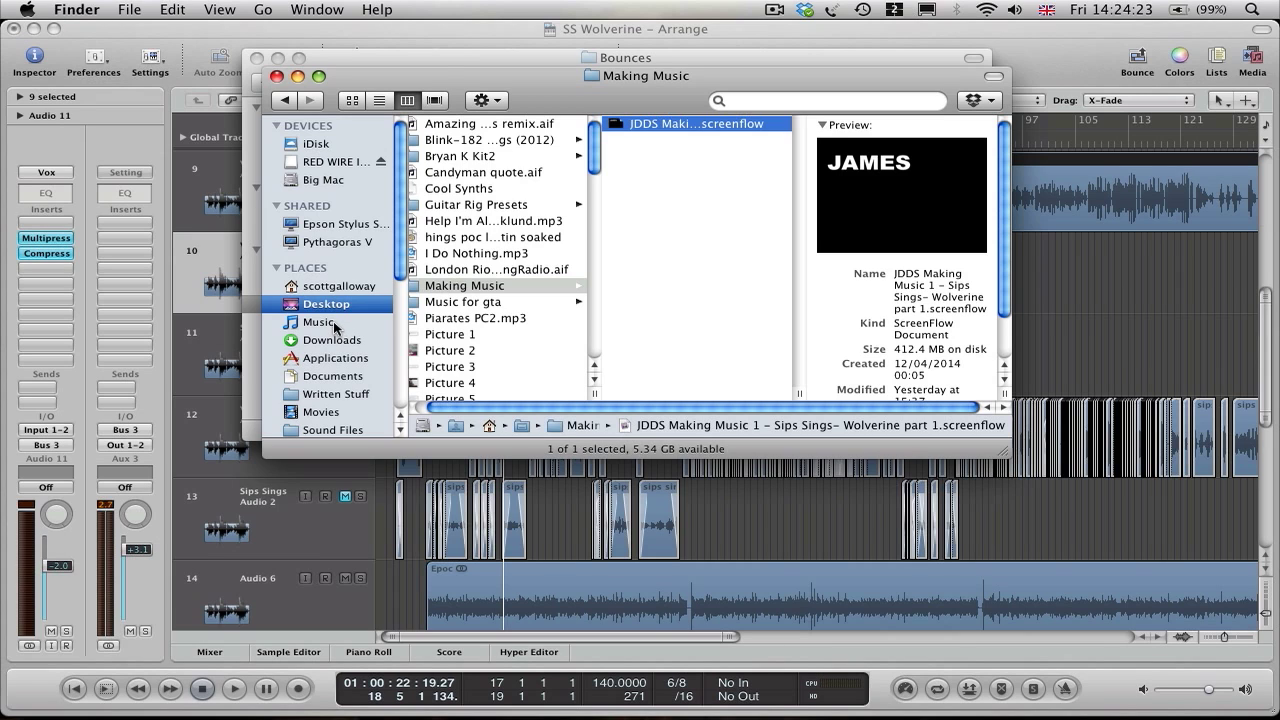
left_click(451, 58)
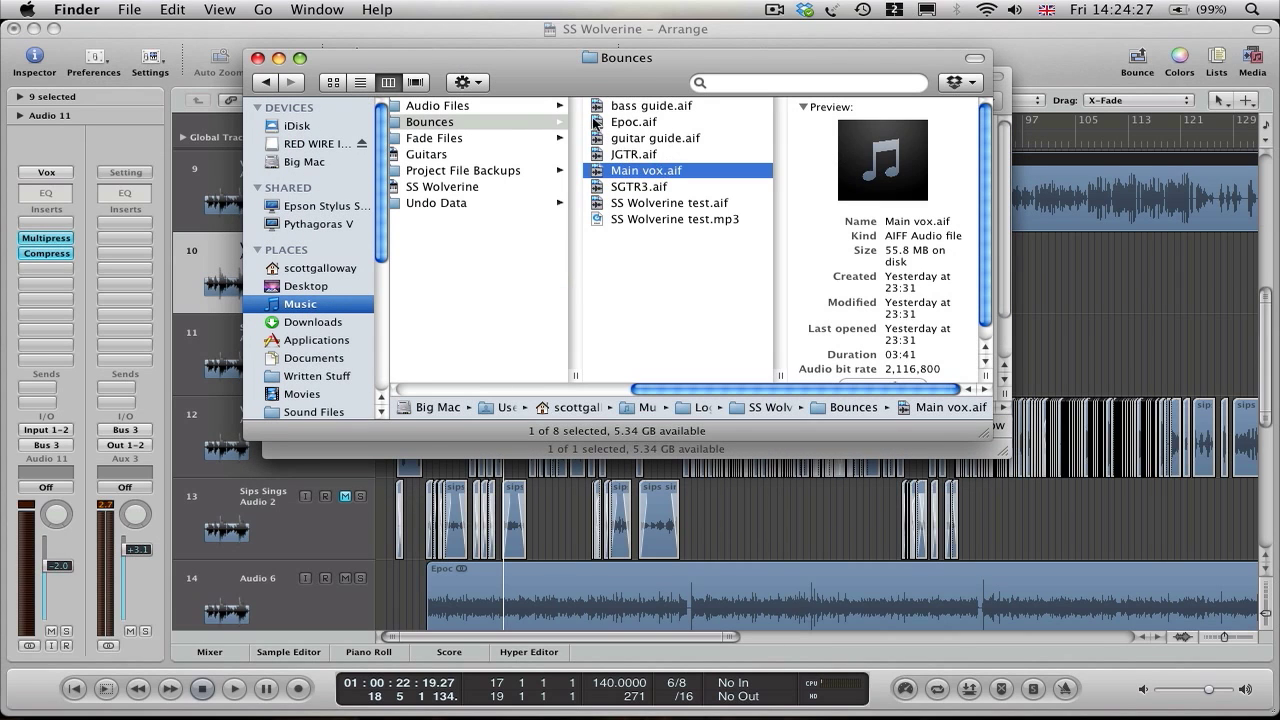
left_click_drag(635, 84, 513, 84)
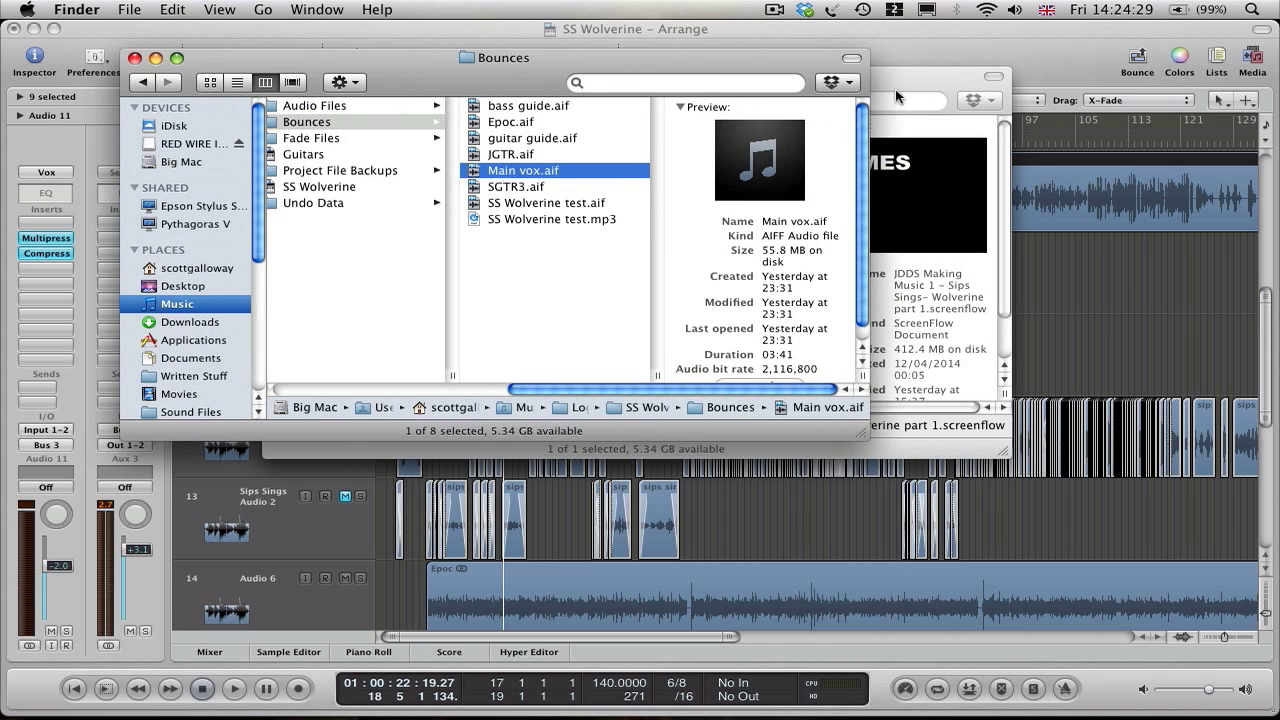
left_click(895, 88)
left_click(298, 76)
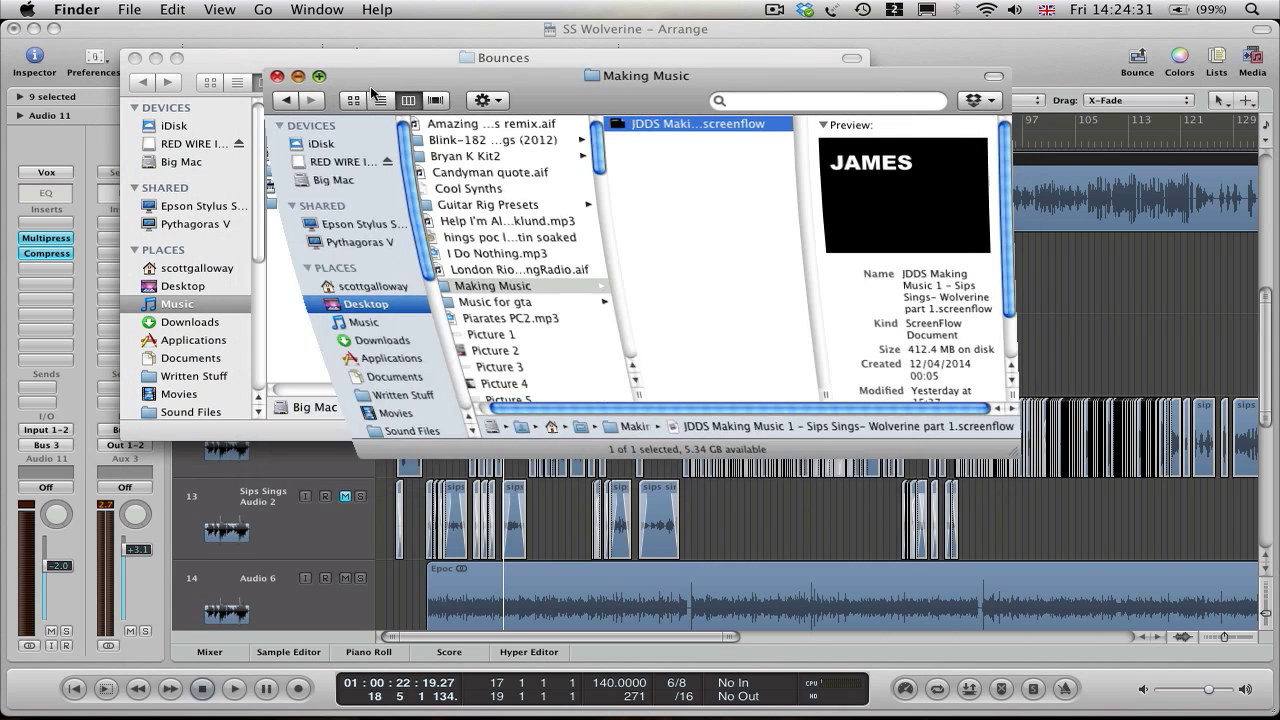
left_click_drag(537, 57, 311, 54)
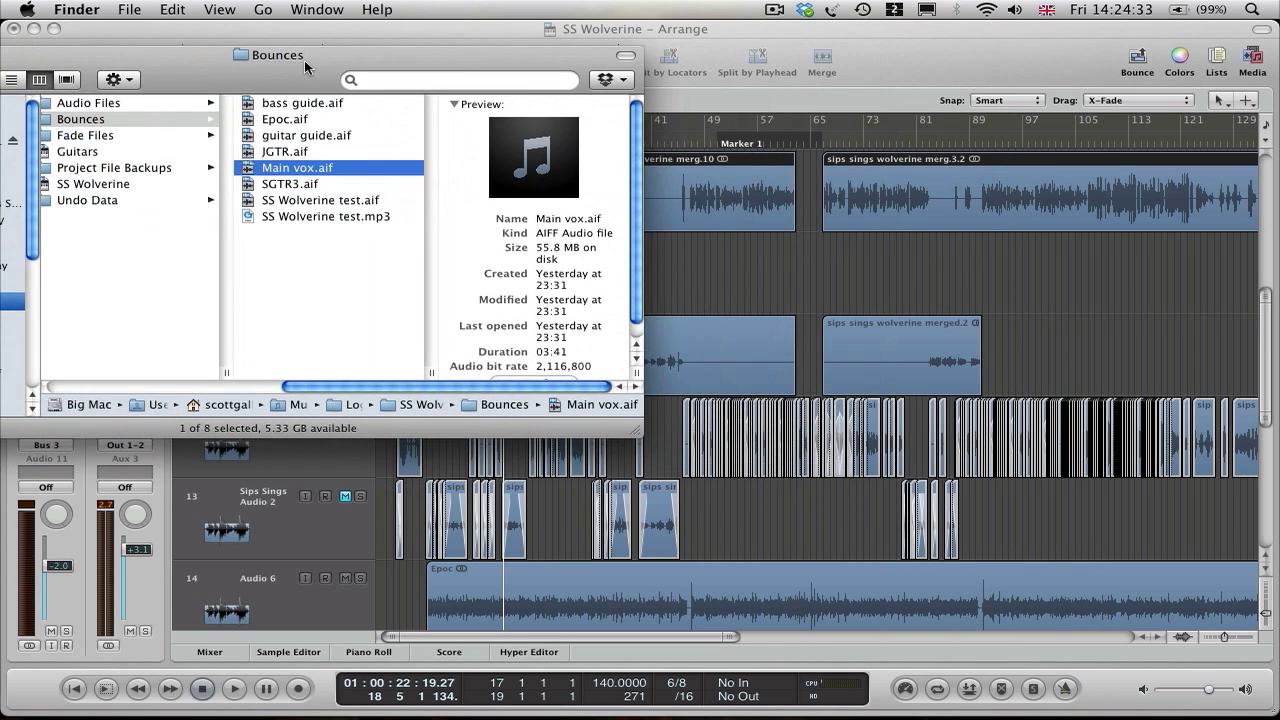
left_click_drag(249, 170, 717, 280)
left_click(697, 282)
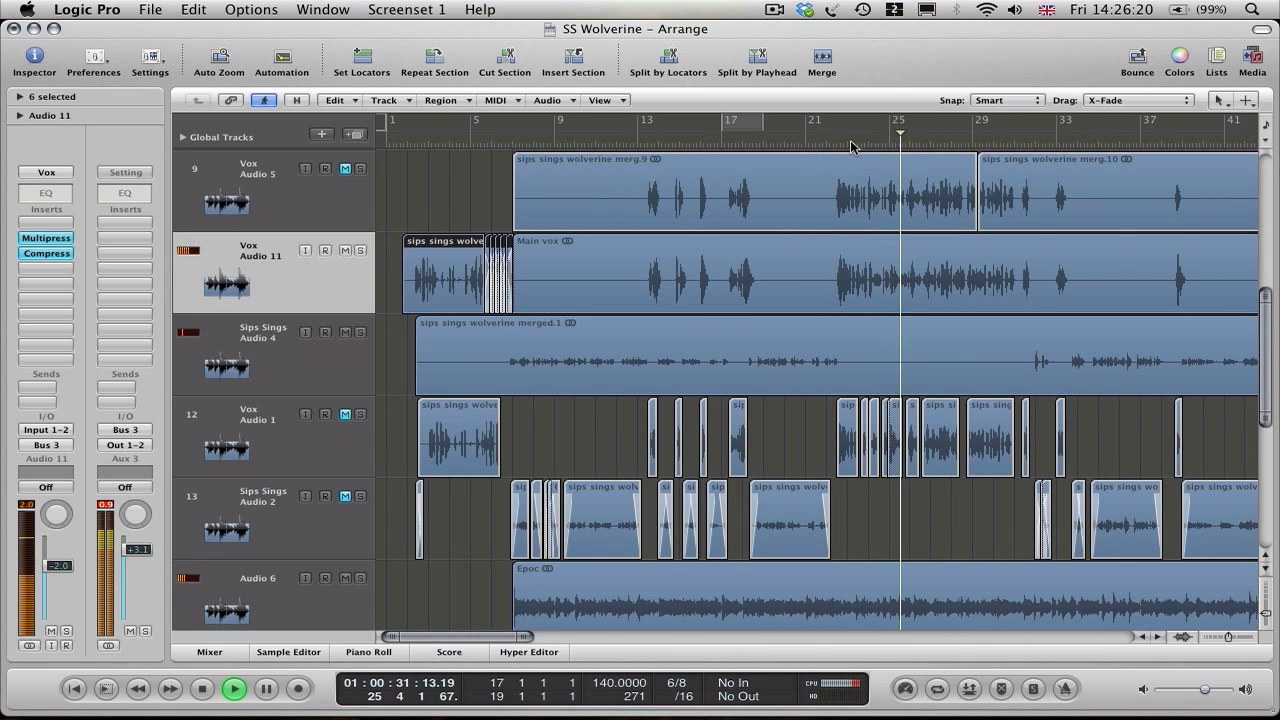
Stop playback and look along the imported Main vox audio on the Vox Audio 11 track.
key("Return")
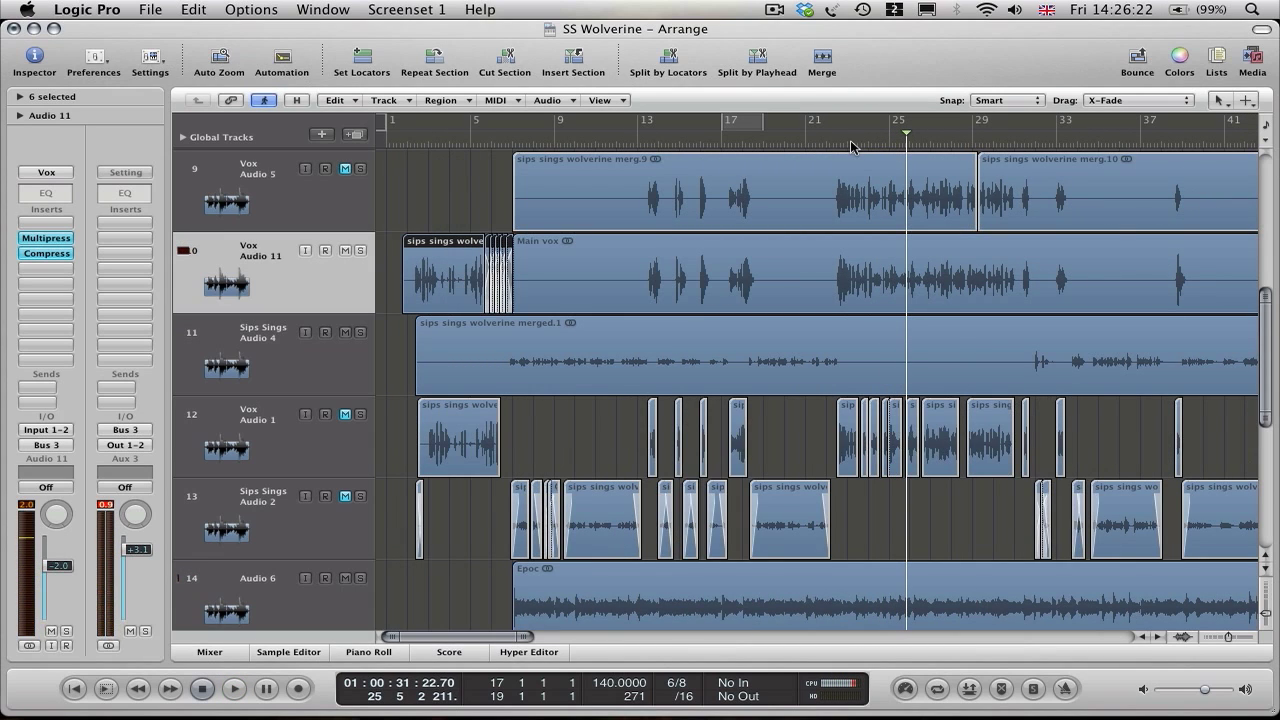
scroll(840, 274, "right", 3)
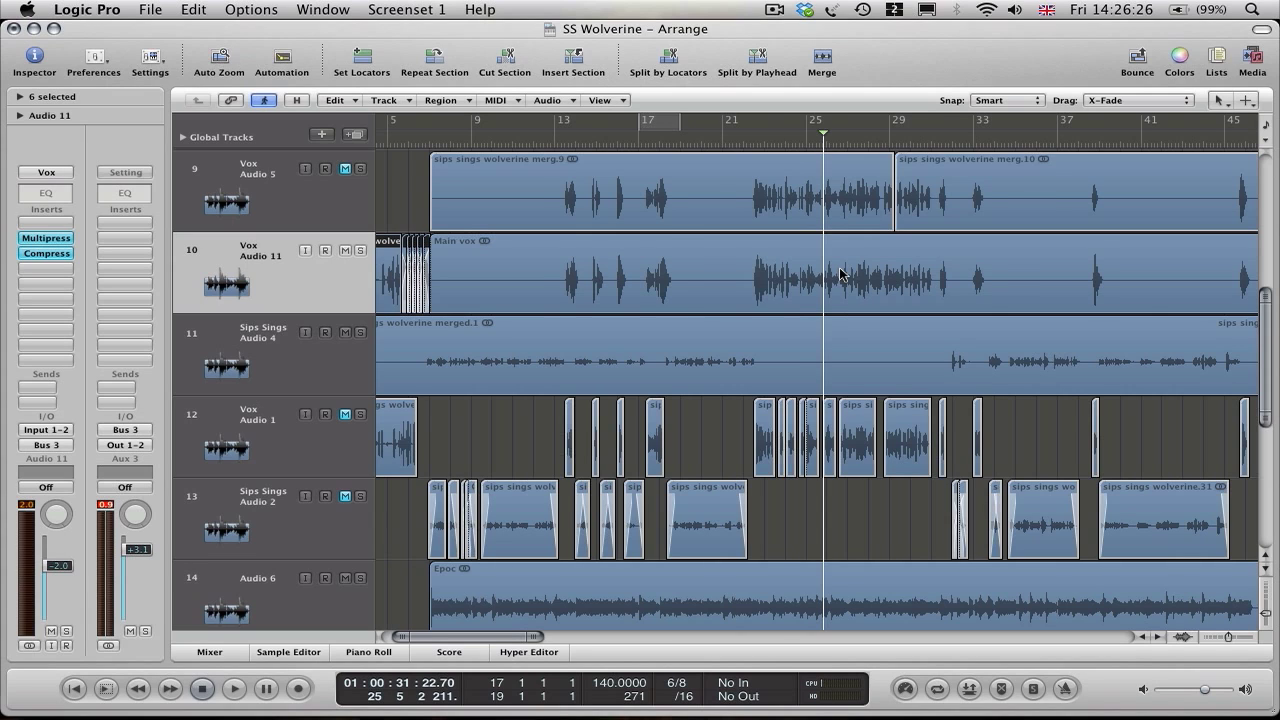
scroll(840, 274, "right", 4)
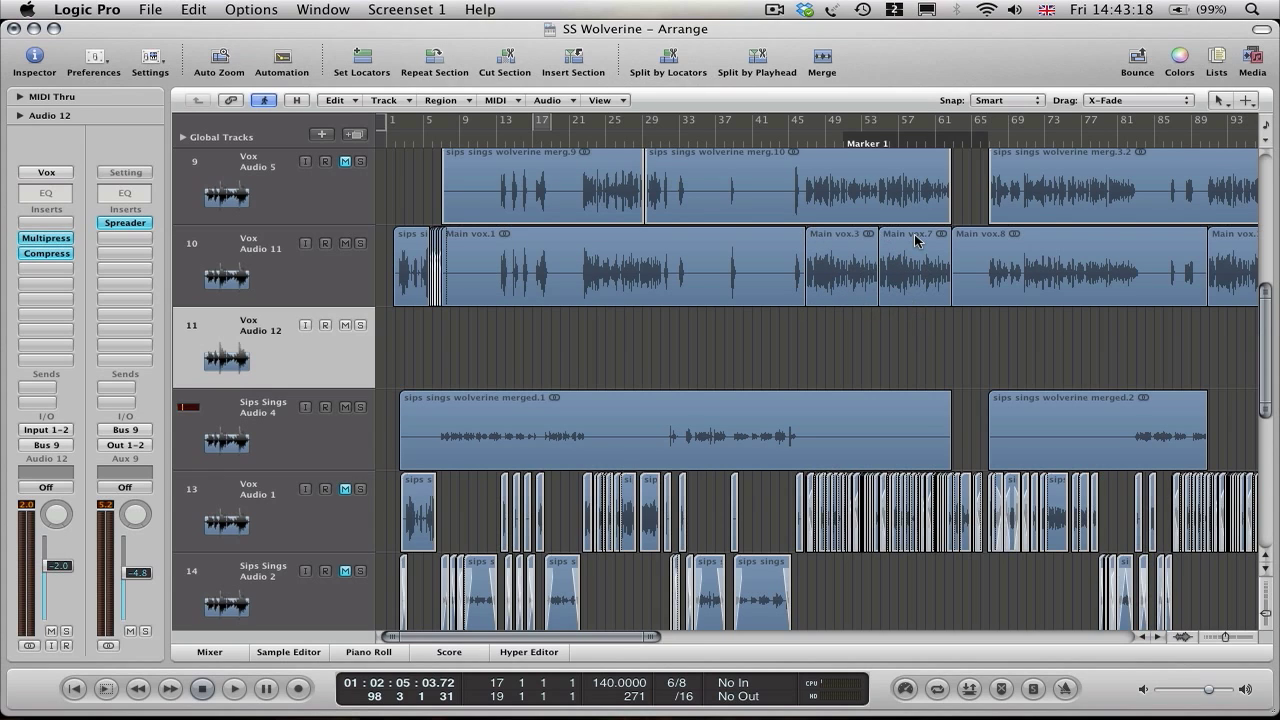
Play the doubled vocals on Audio 11 and Audio 12 near the song's end from about bar 160, and stop.
scroll(910, 260, "right", 10)
scroll(922, 262, "right", 4)
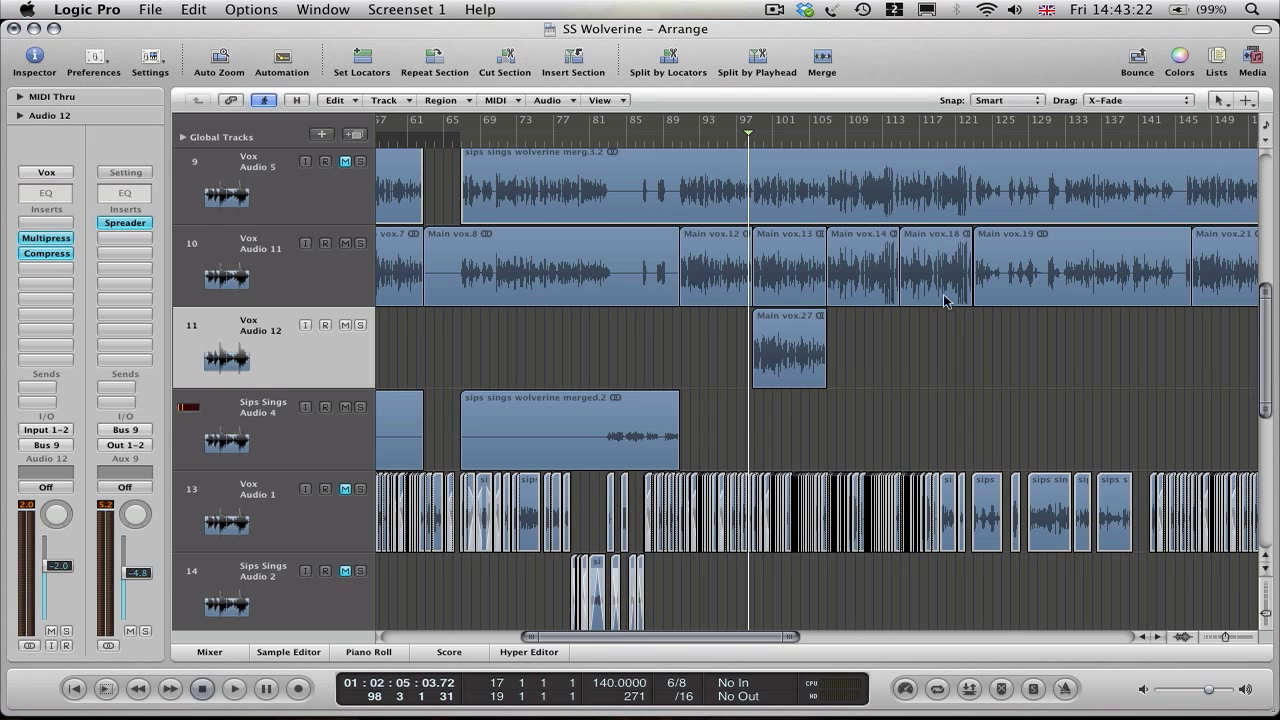
scroll(958, 316, "right", 11)
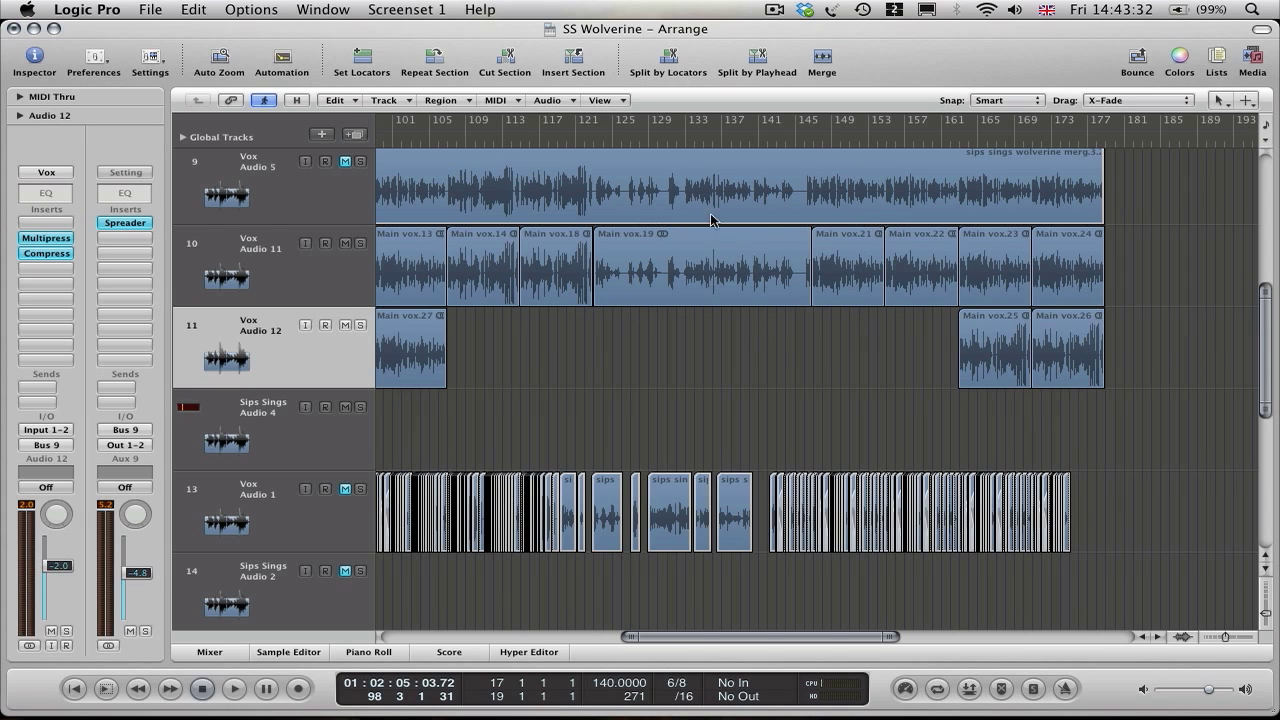
left_click(931, 142)
key("space")
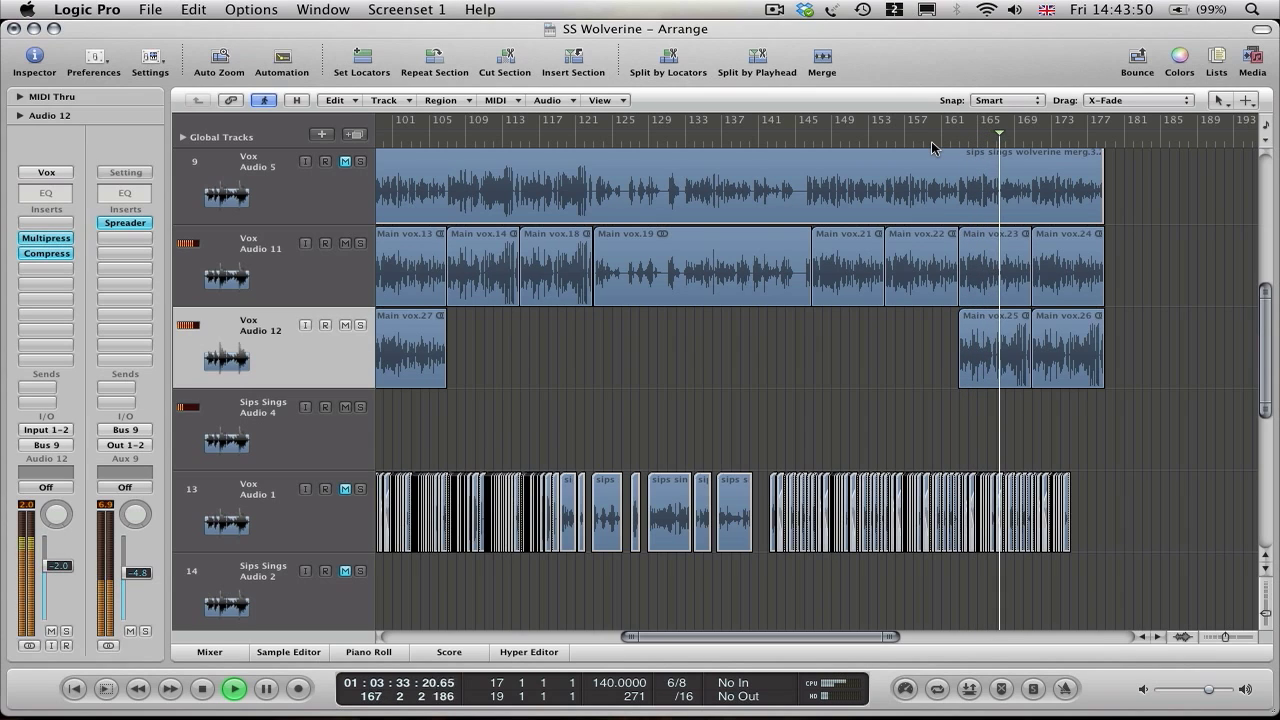
key("space")
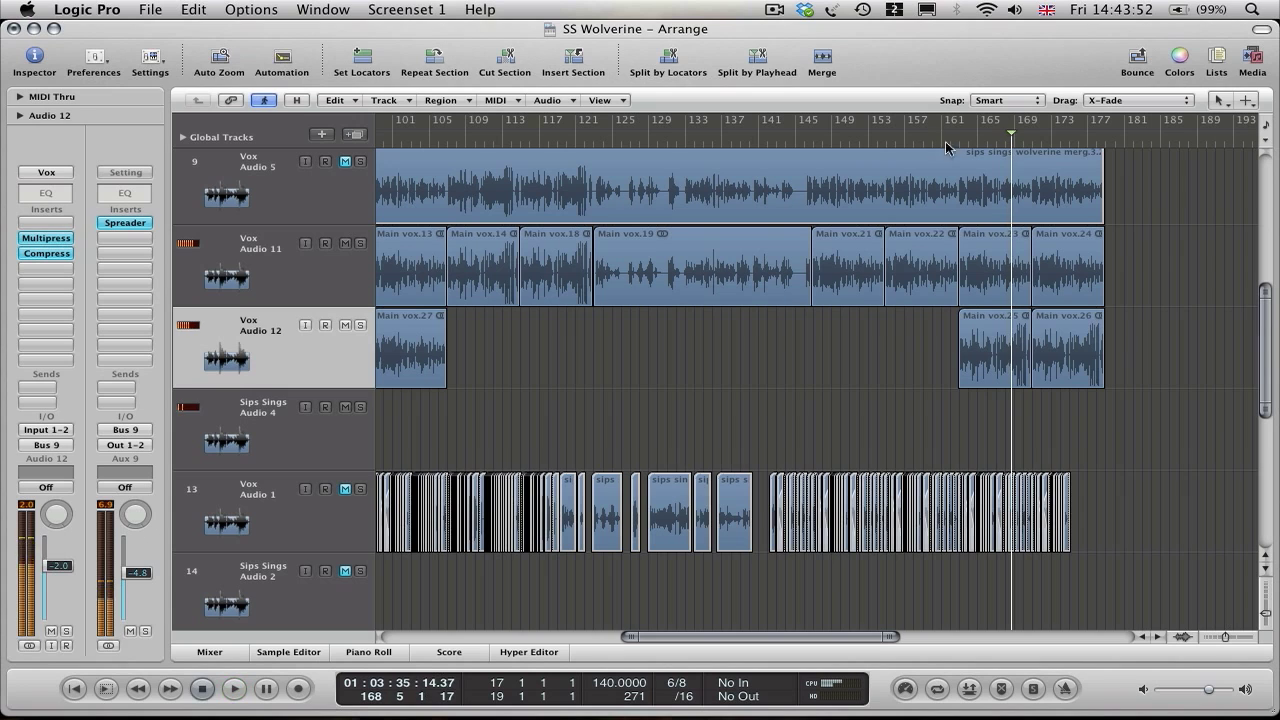
Compare the channel strips of the Vox tracks Audio 11, Audio 5 and Audio 12, including their inserts and output buses.
scroll(1110, 430, "left", 5)
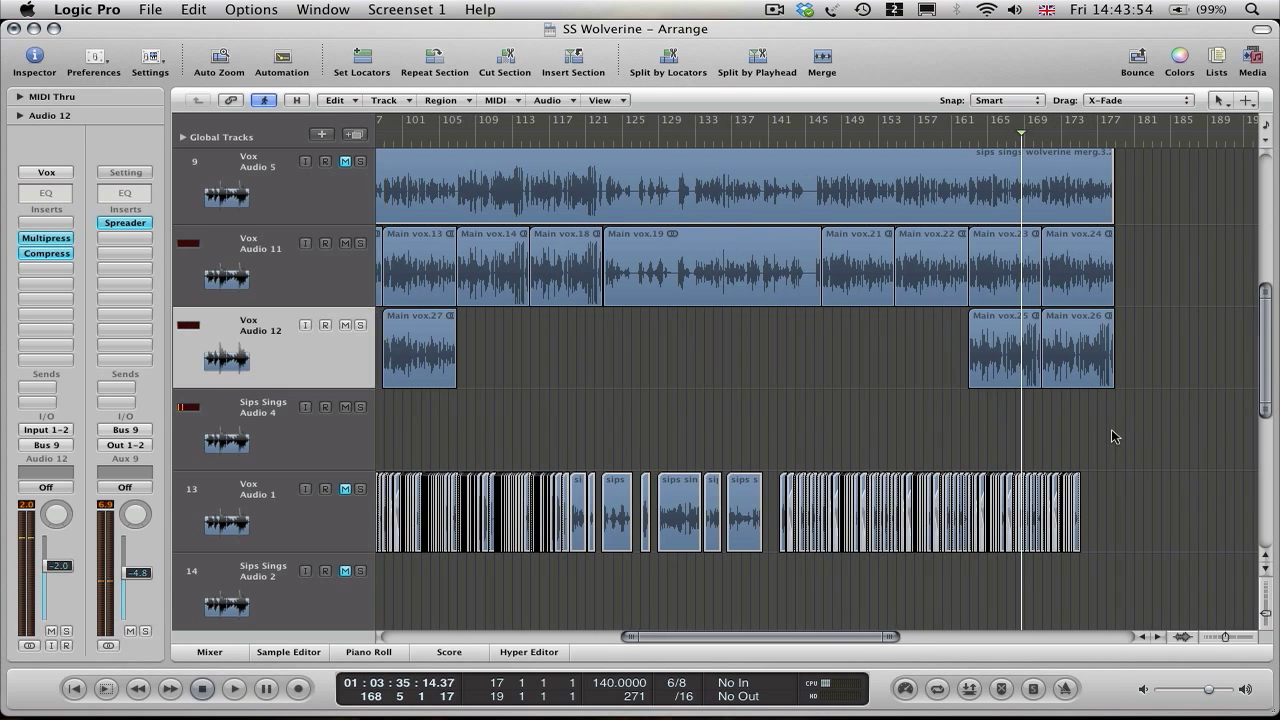
scroll(1111, 436, "left", 5)
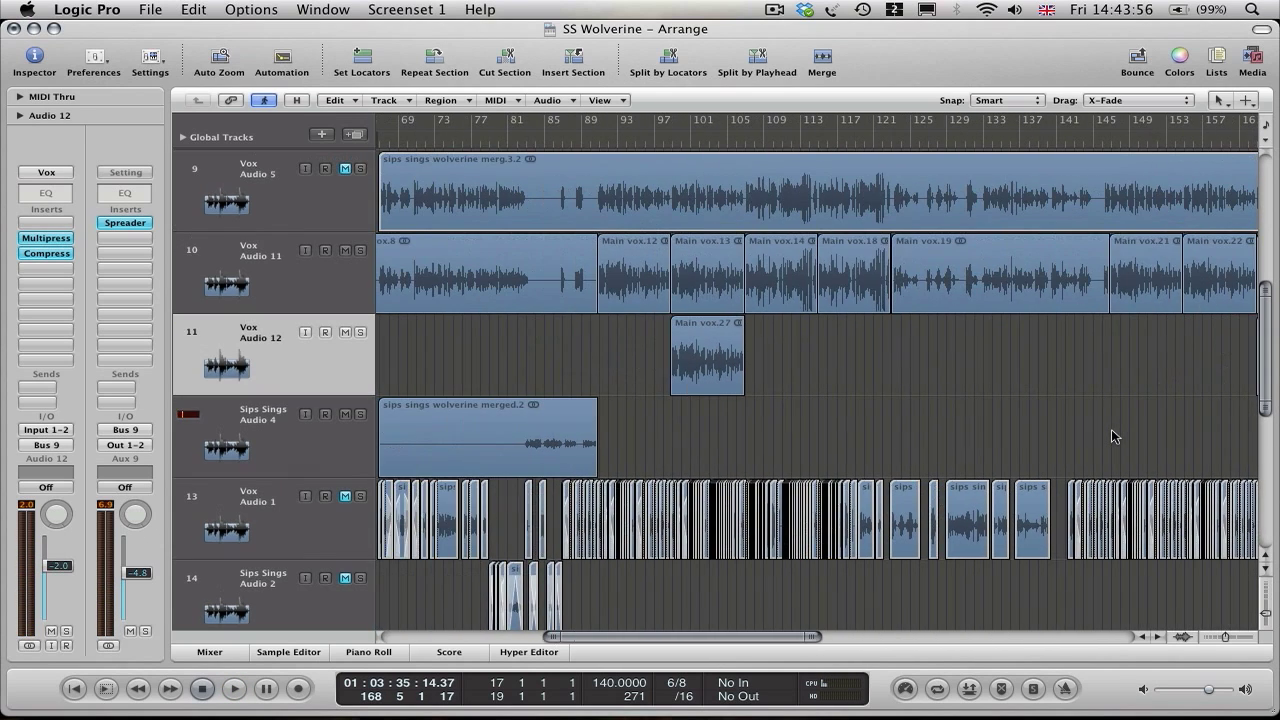
scroll(1109, 430, "left", 1)
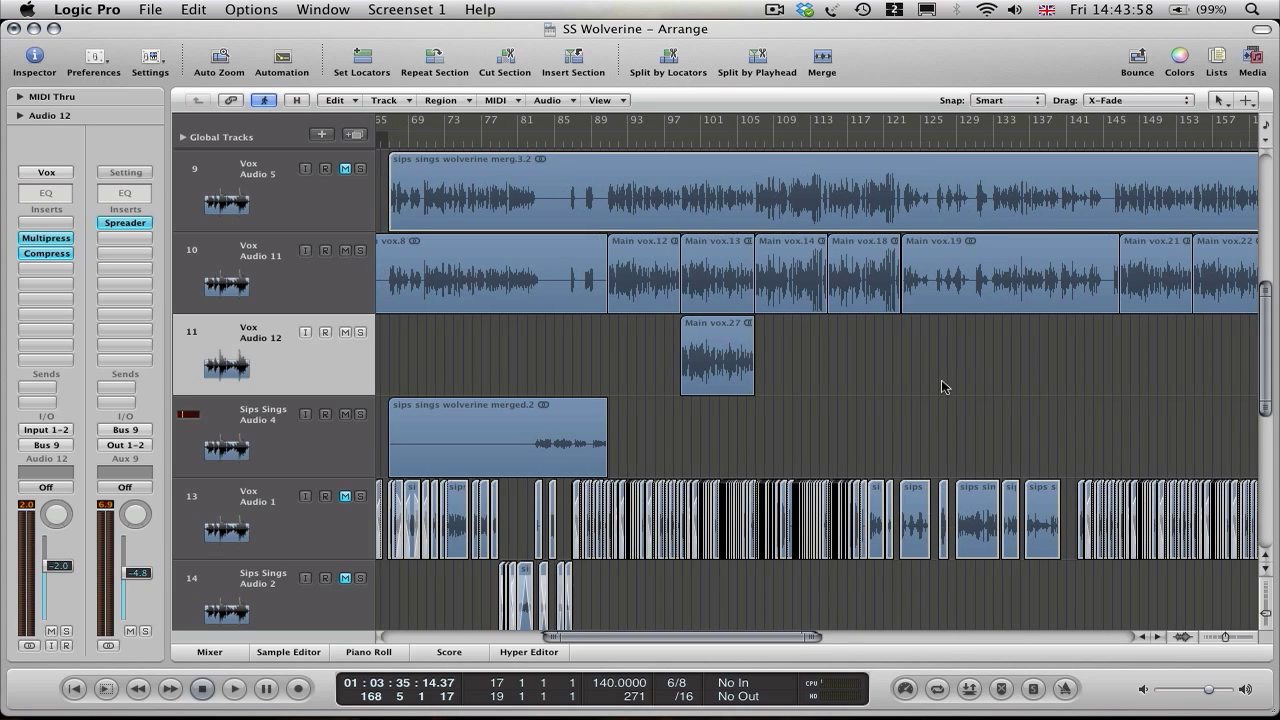
scroll(941, 381, "left", 2)
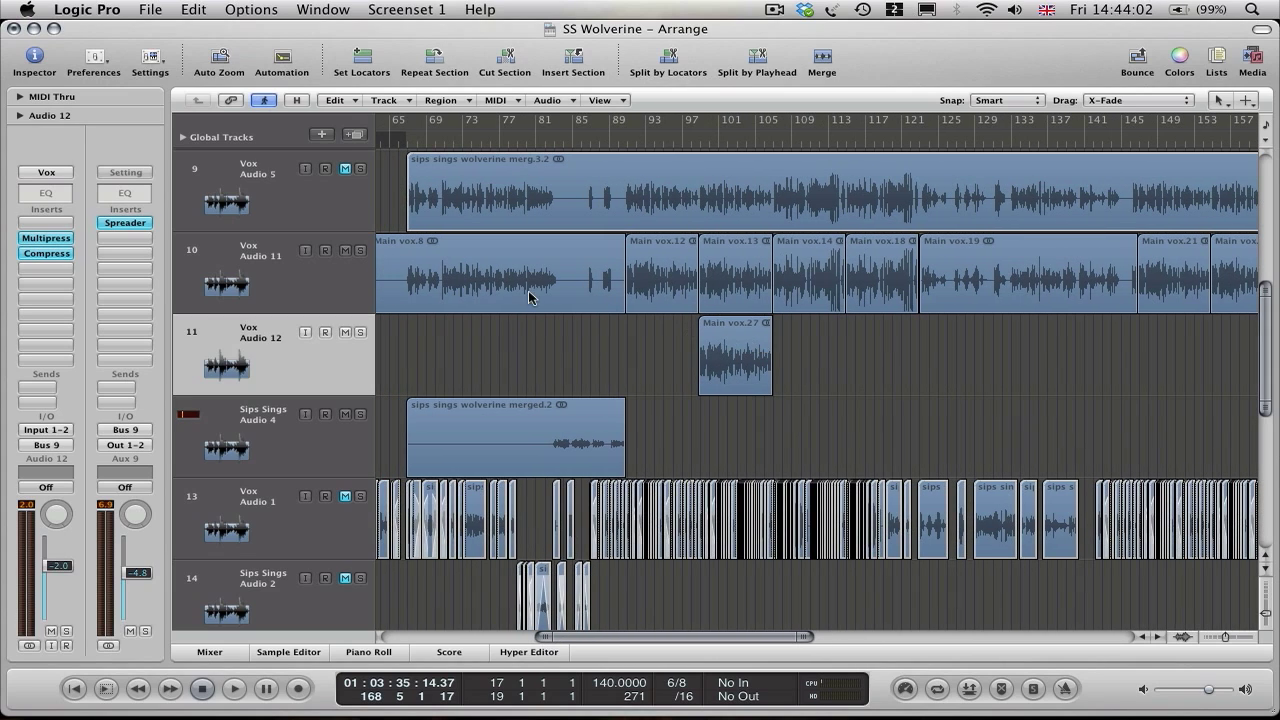
left_click(298, 282)
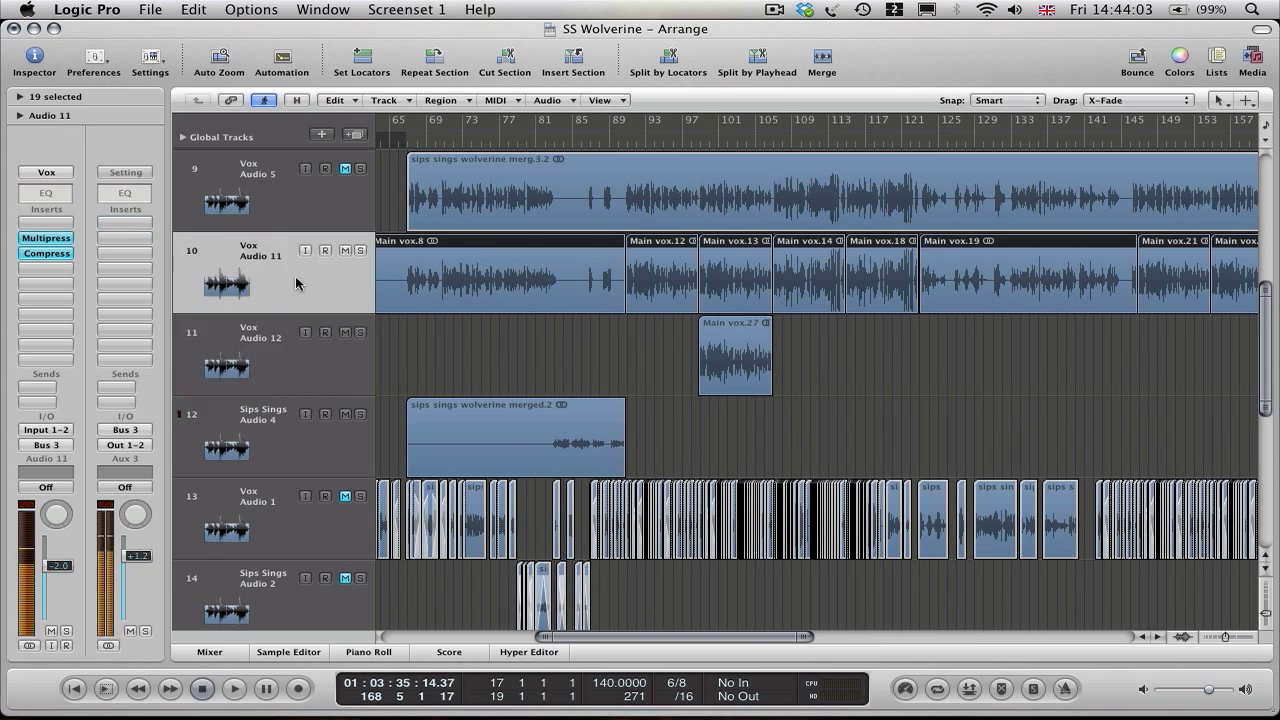
left_click(339, 223)
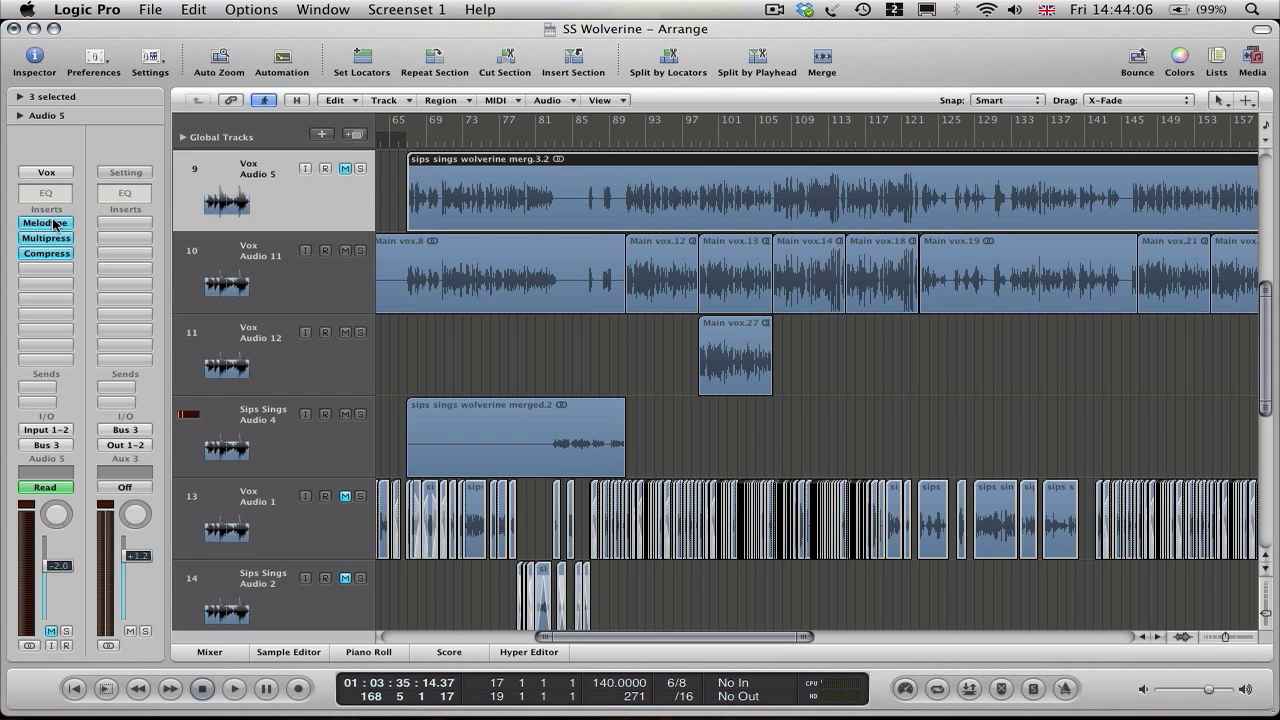
left_click(338, 278)
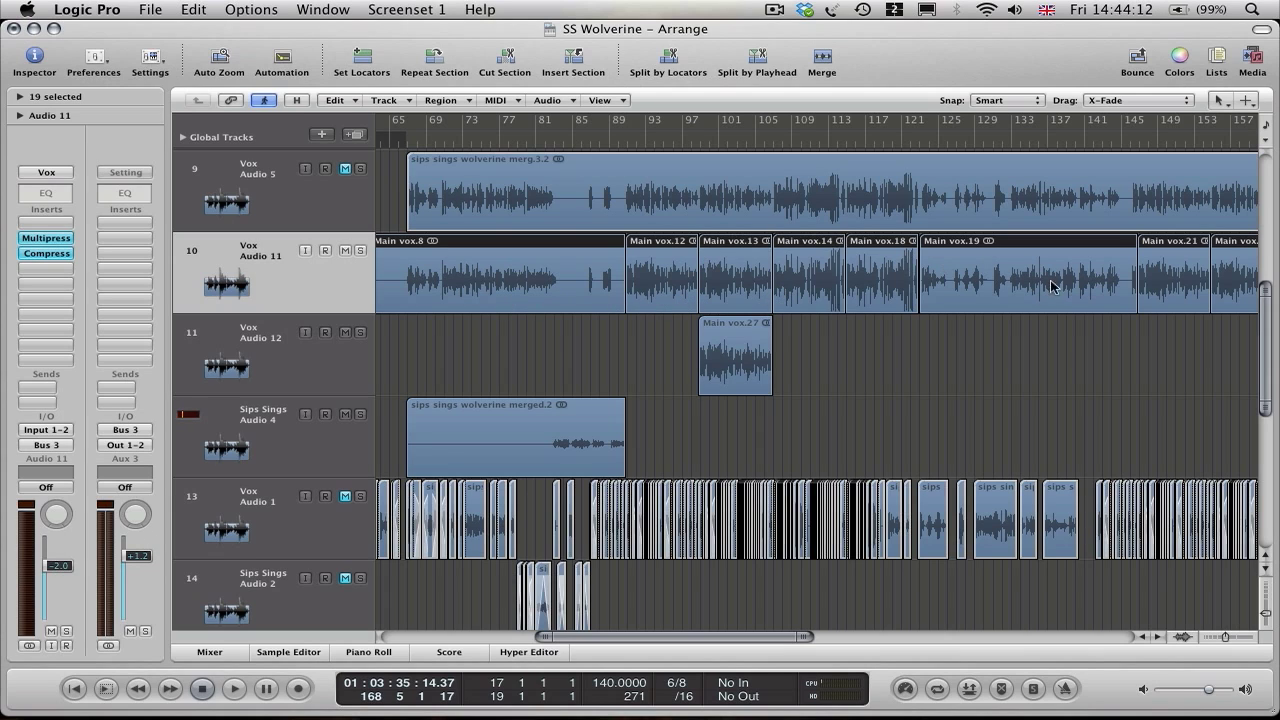
left_click(347, 375)
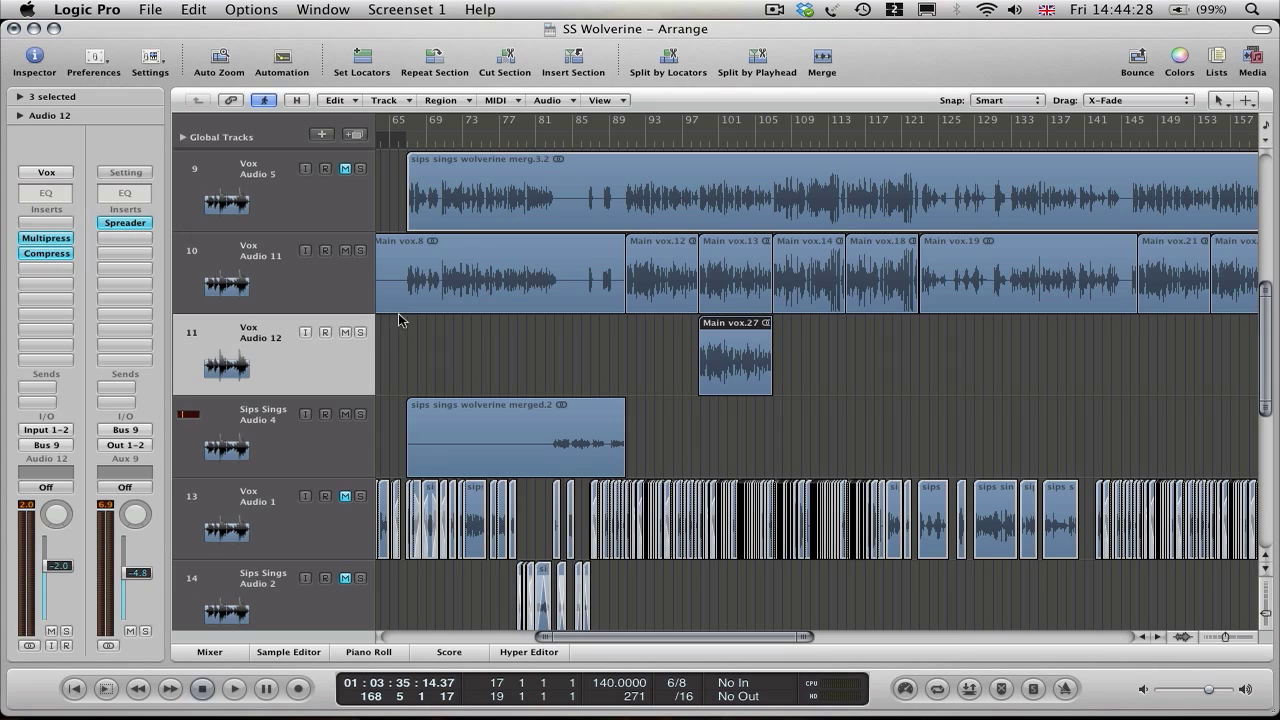
Inspect the Spreader effect on Aux 9, demonstrate its Channel Delay at 250 samples, and close it.
left_click(141, 224)
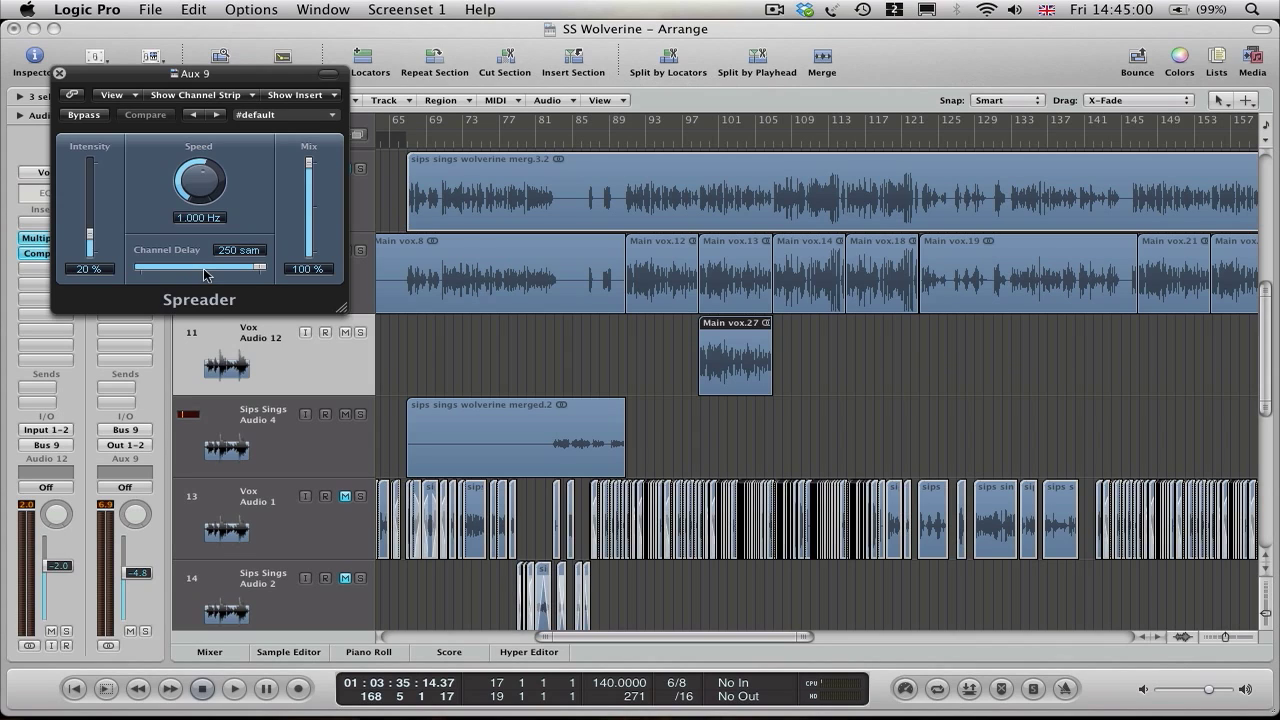
left_click_drag(207, 275, 264, 268)
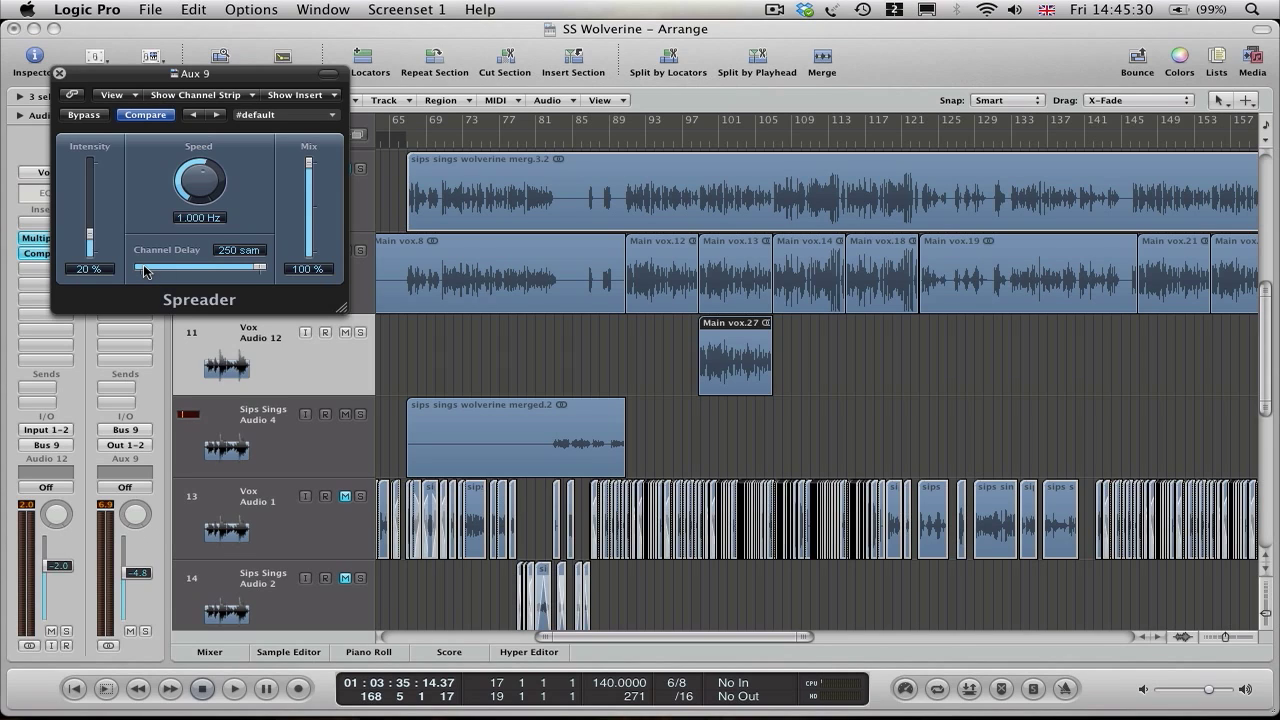
left_click(59, 73)
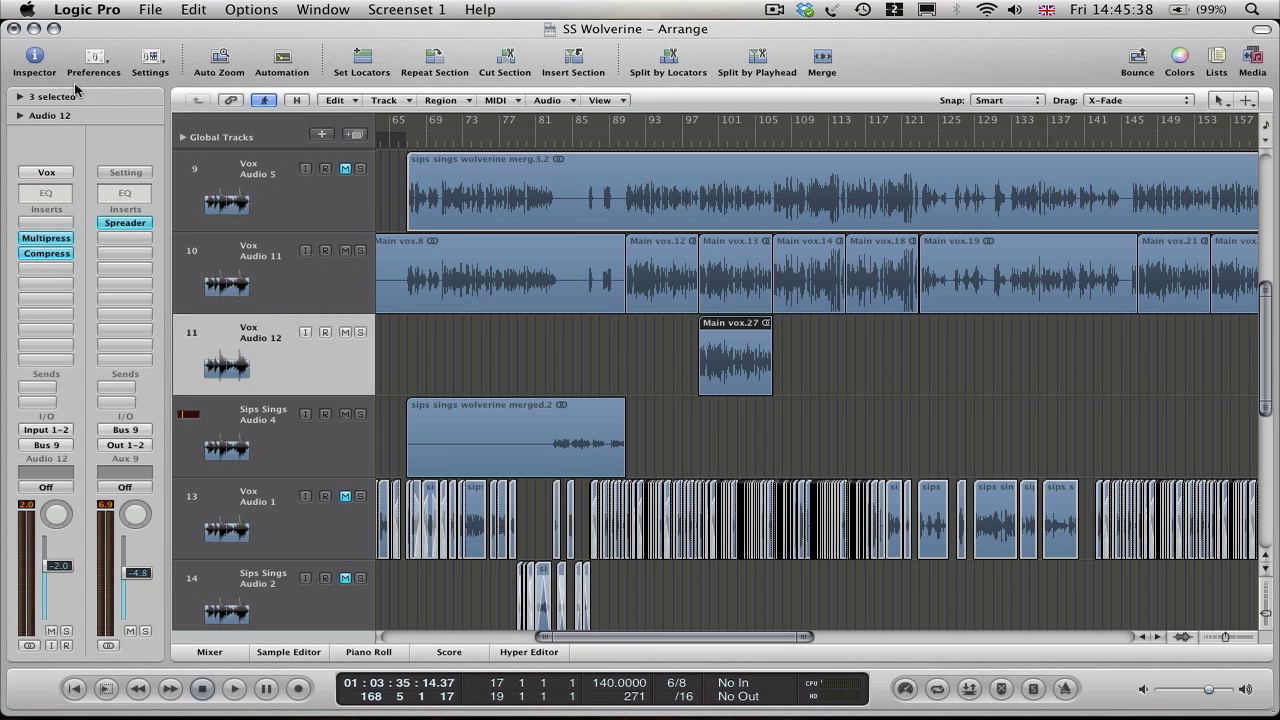
Solo the Vox Audio 12 track and play its Main vox.27 region from about bar 97.
left_click(359, 332)
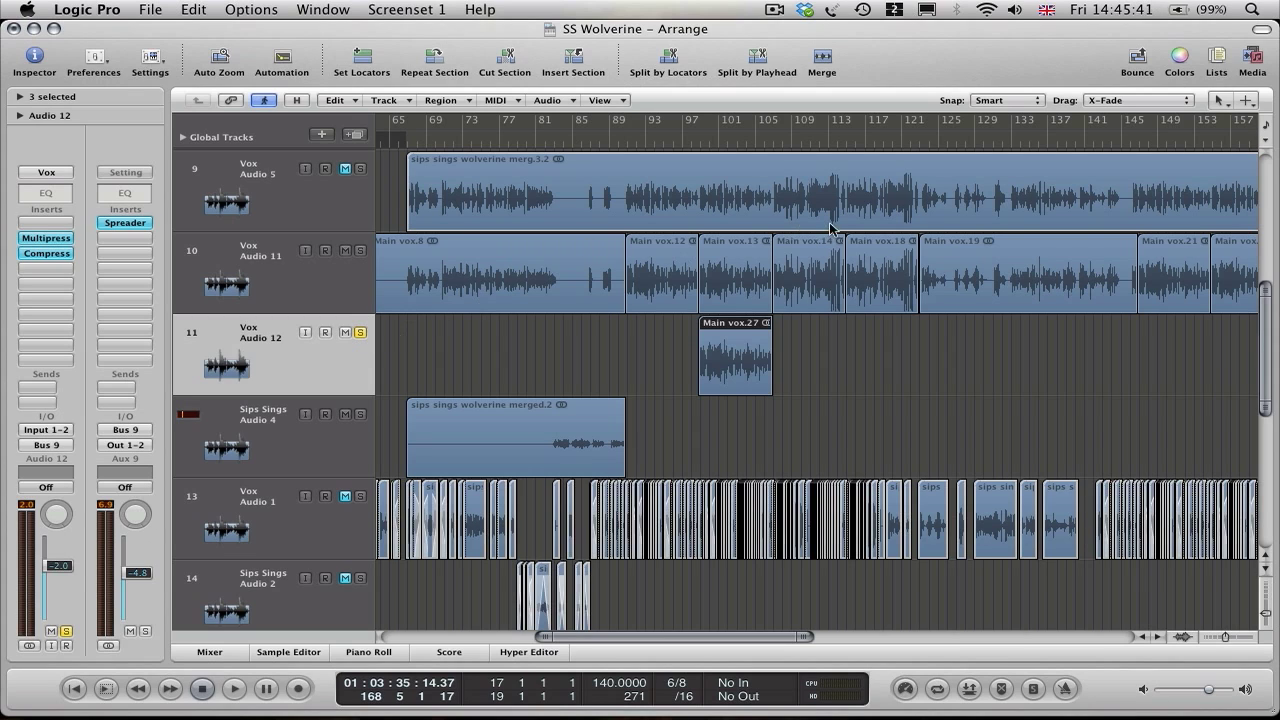
double_click(690, 140)
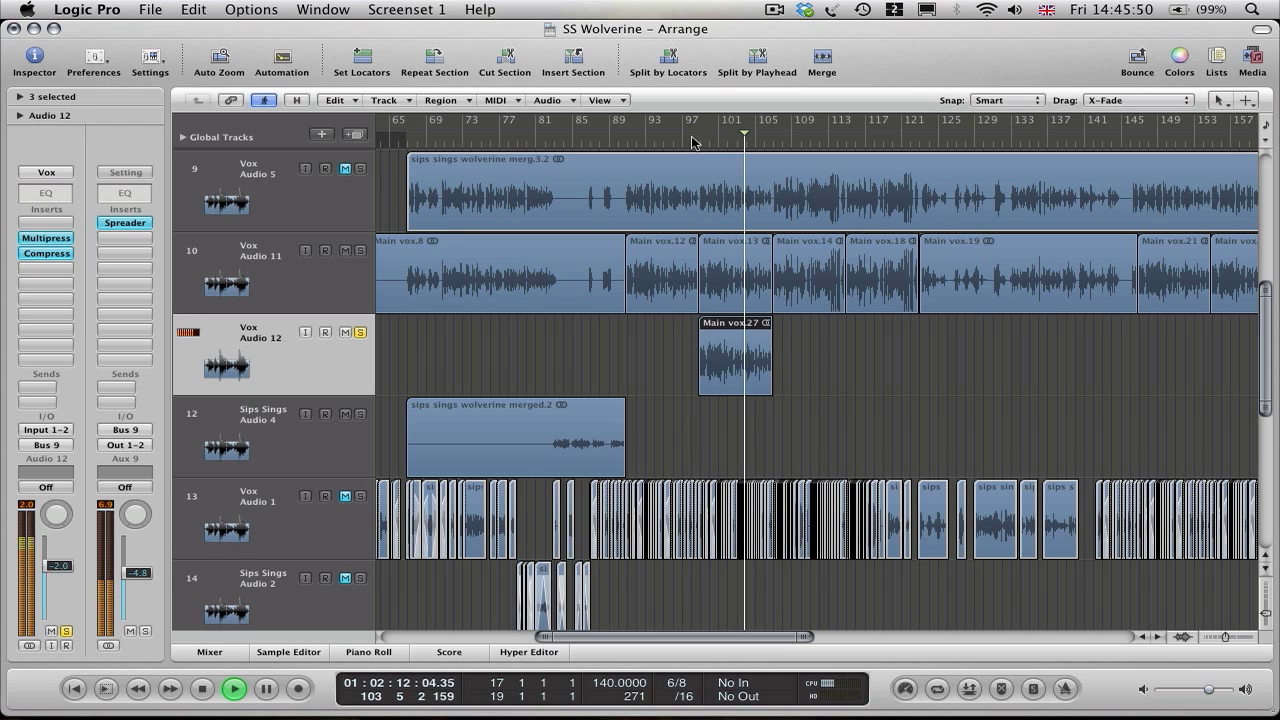
Set the Aux 9 Spreader's Intensity to 100% and audition the soloed Audio 12 vocal from about bar 97.
key("space")
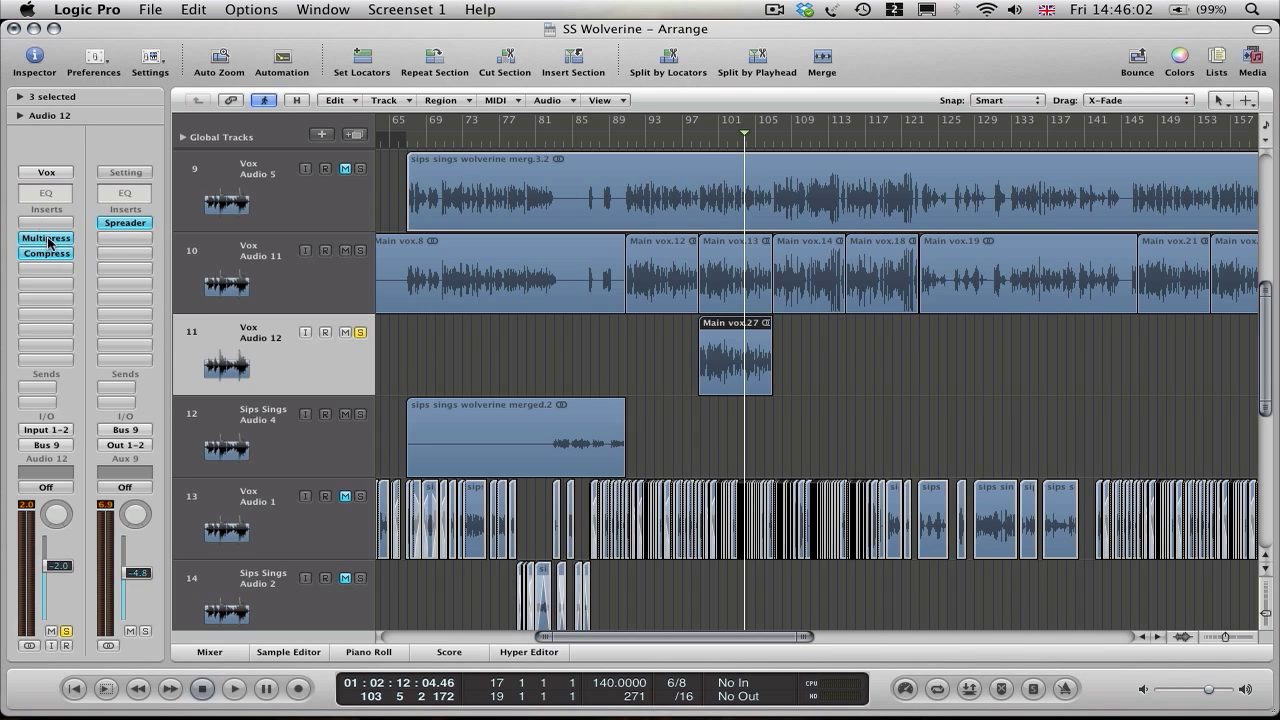
left_click(102, 224)
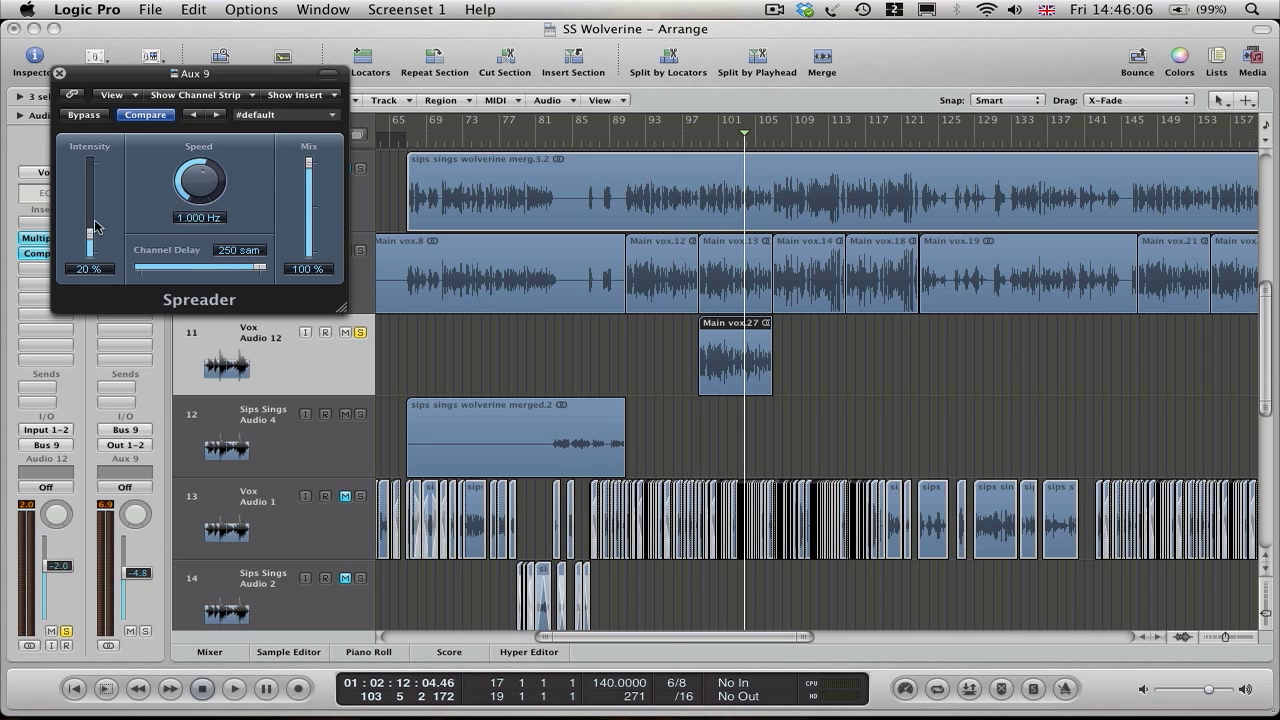
left_click_drag(89, 238, 85, 56)
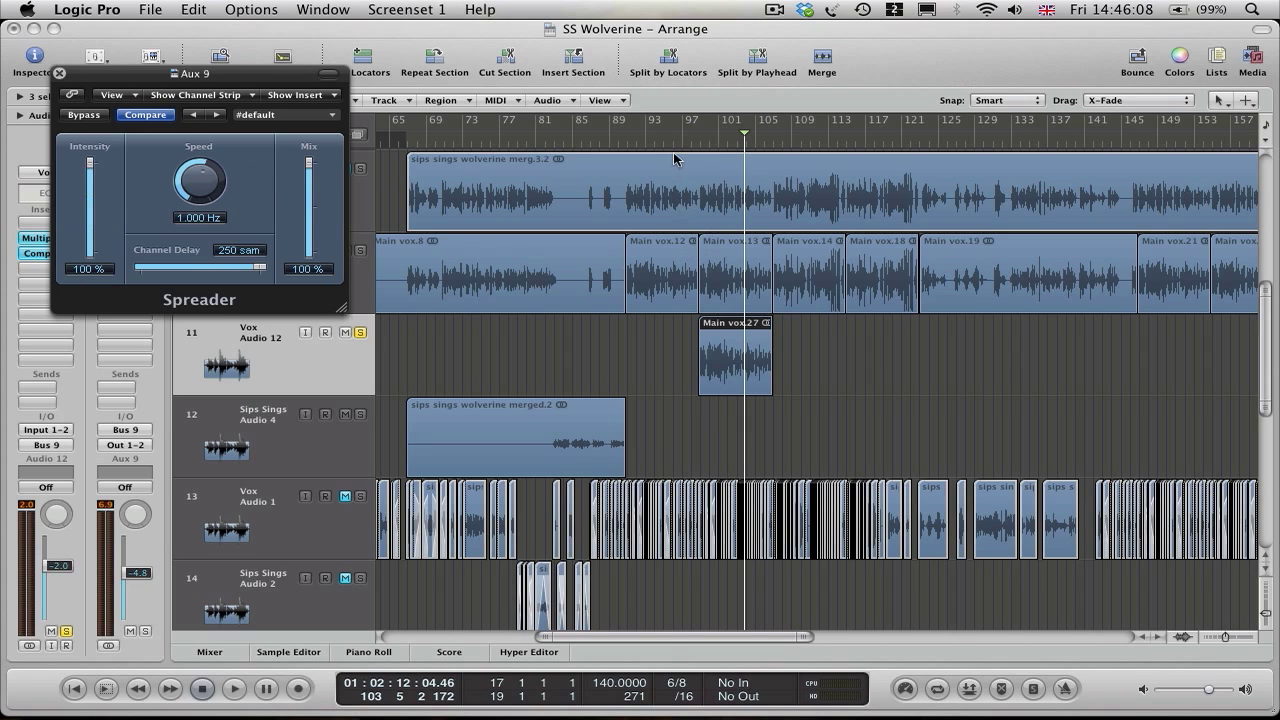
left_click(689, 147)
key("space")
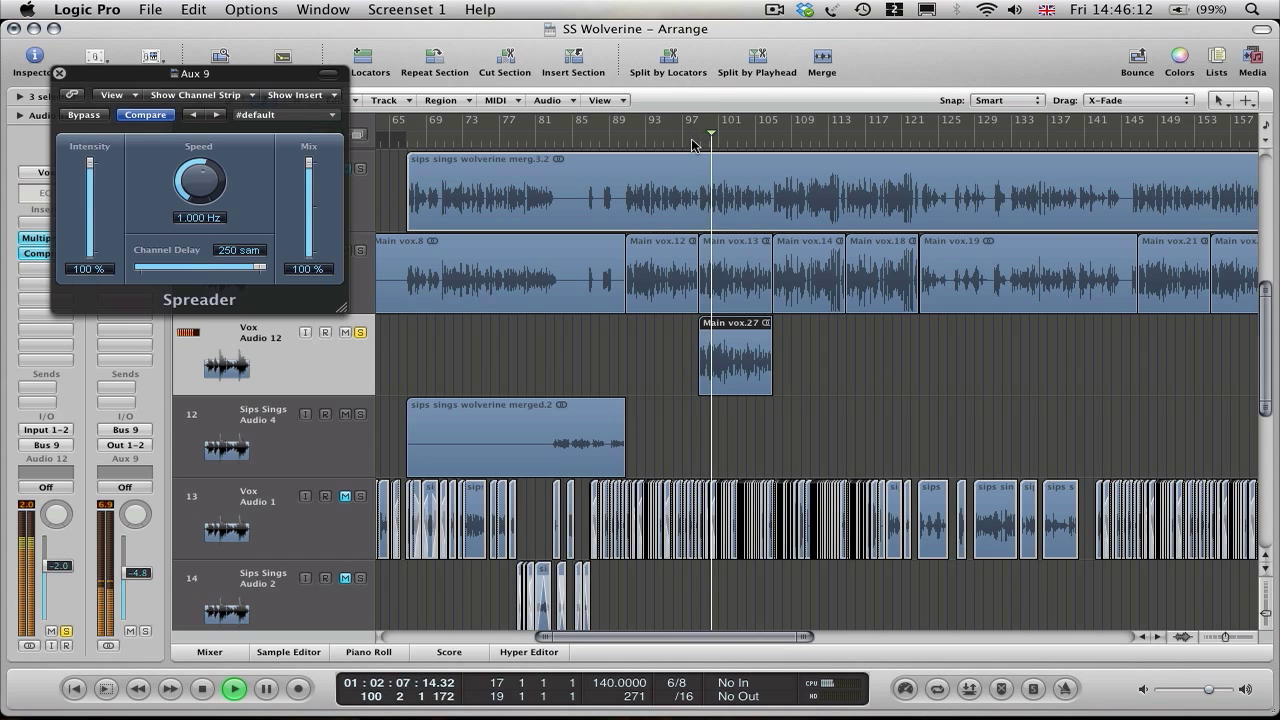
key("space")
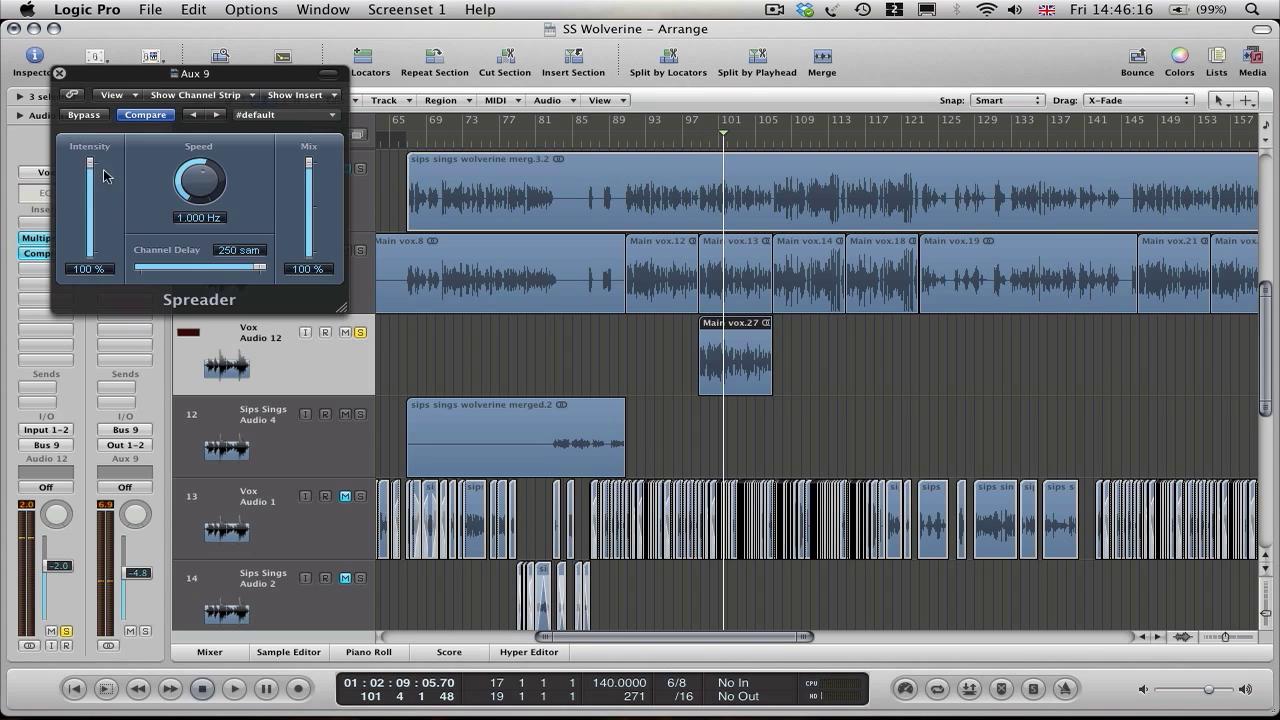
Set the Spreader's Intensity to 40%, audition the soloed Audio 12 vocal from about bar 97, and close the effect.
left_click_drag(92, 163, 90, 219)
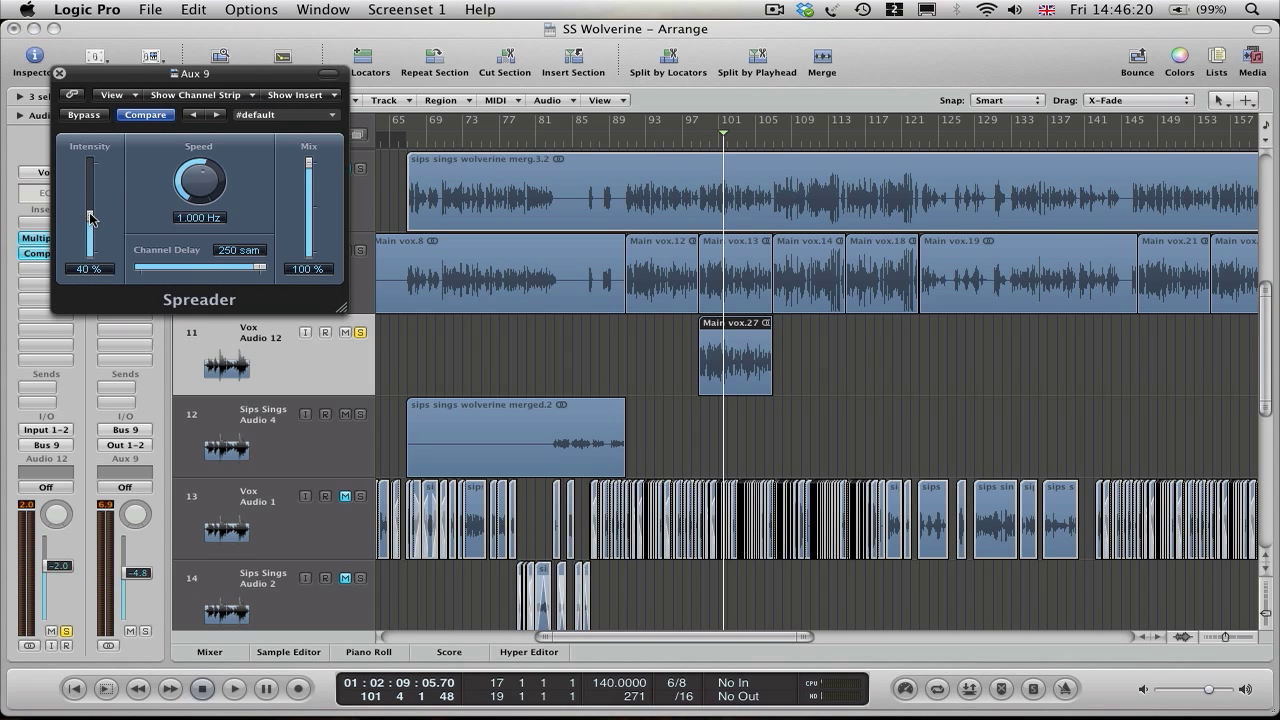
left_click(697, 143)
key("space")
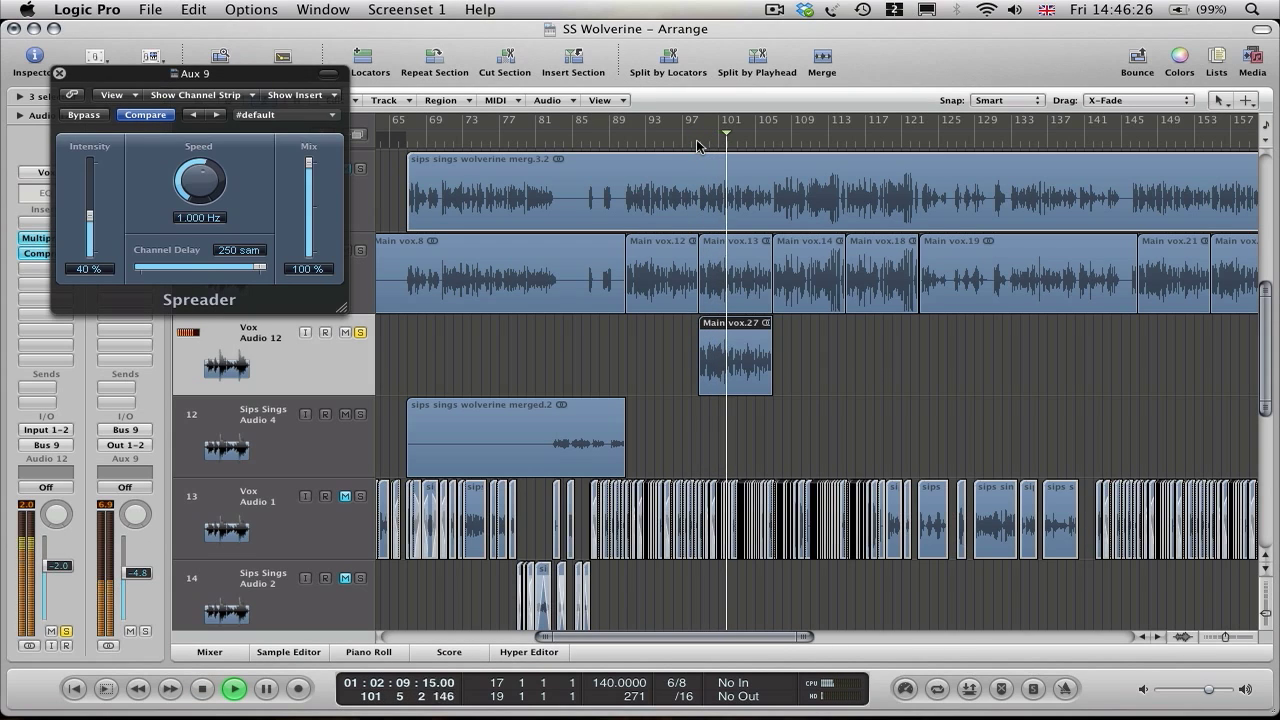
key("space")
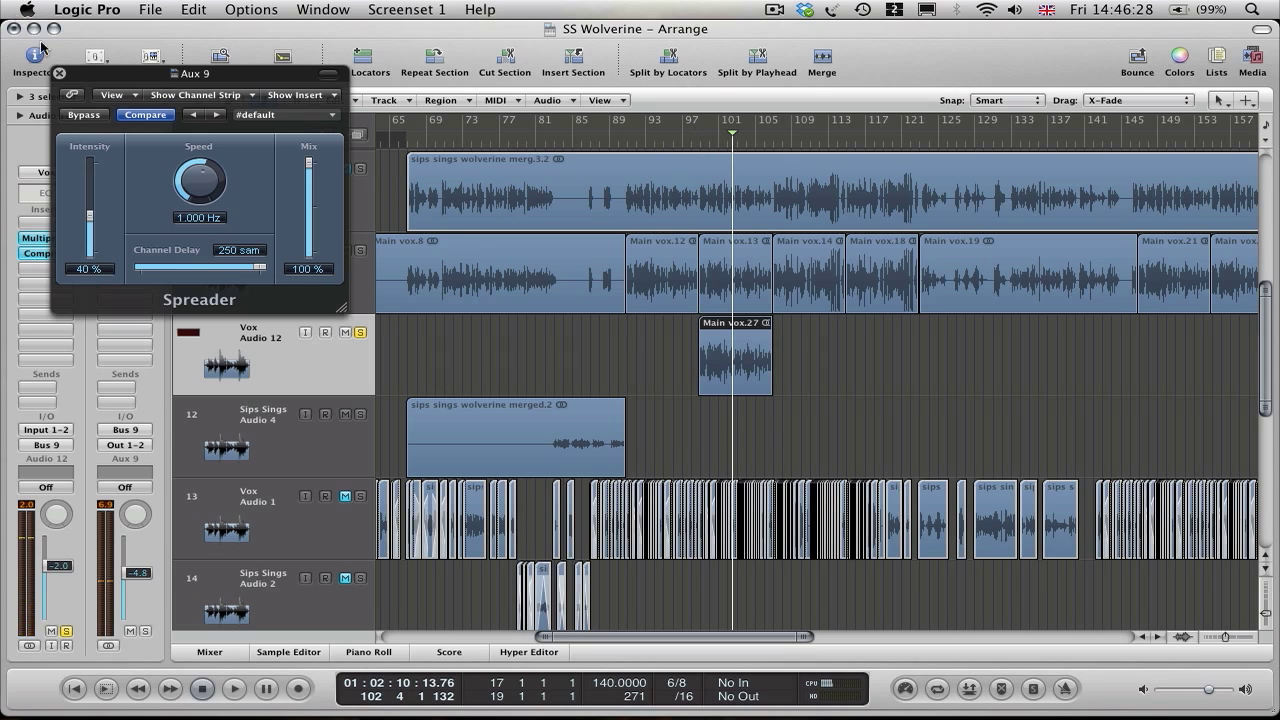
left_click(60, 71)
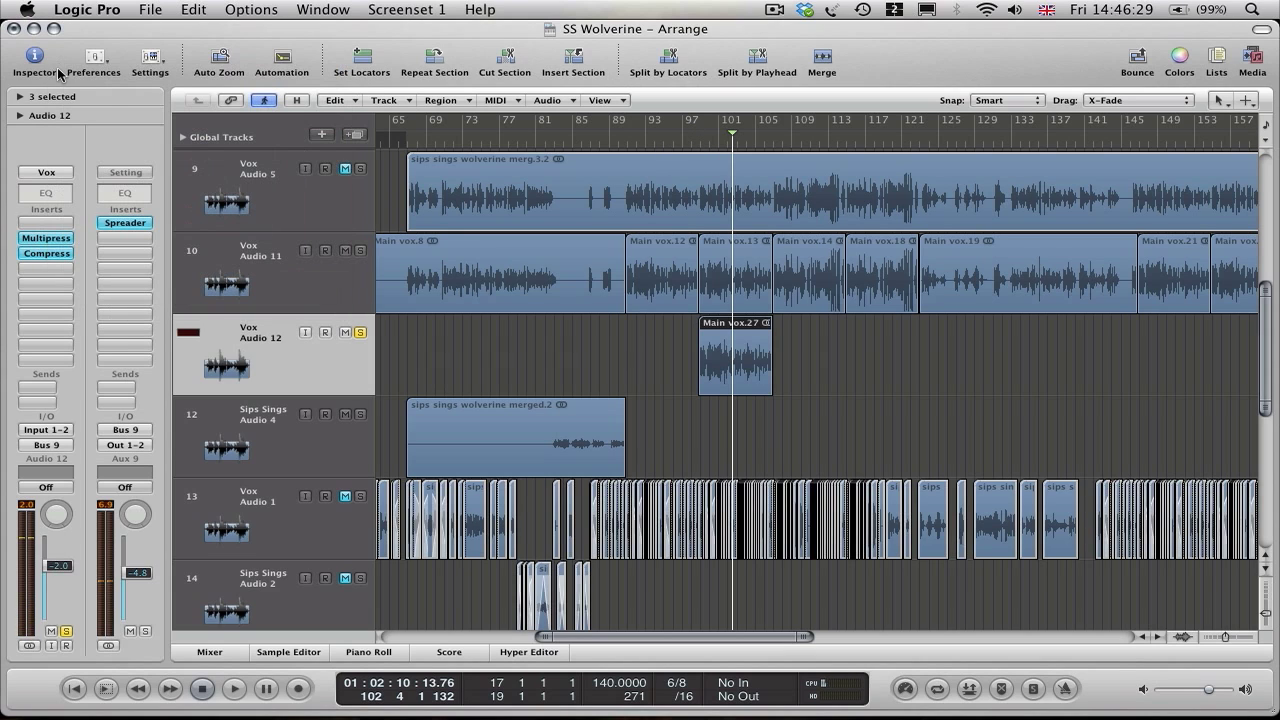
Save the Aux 9 channel strip setting as "Sips Sings BV".
left_click(124, 172)
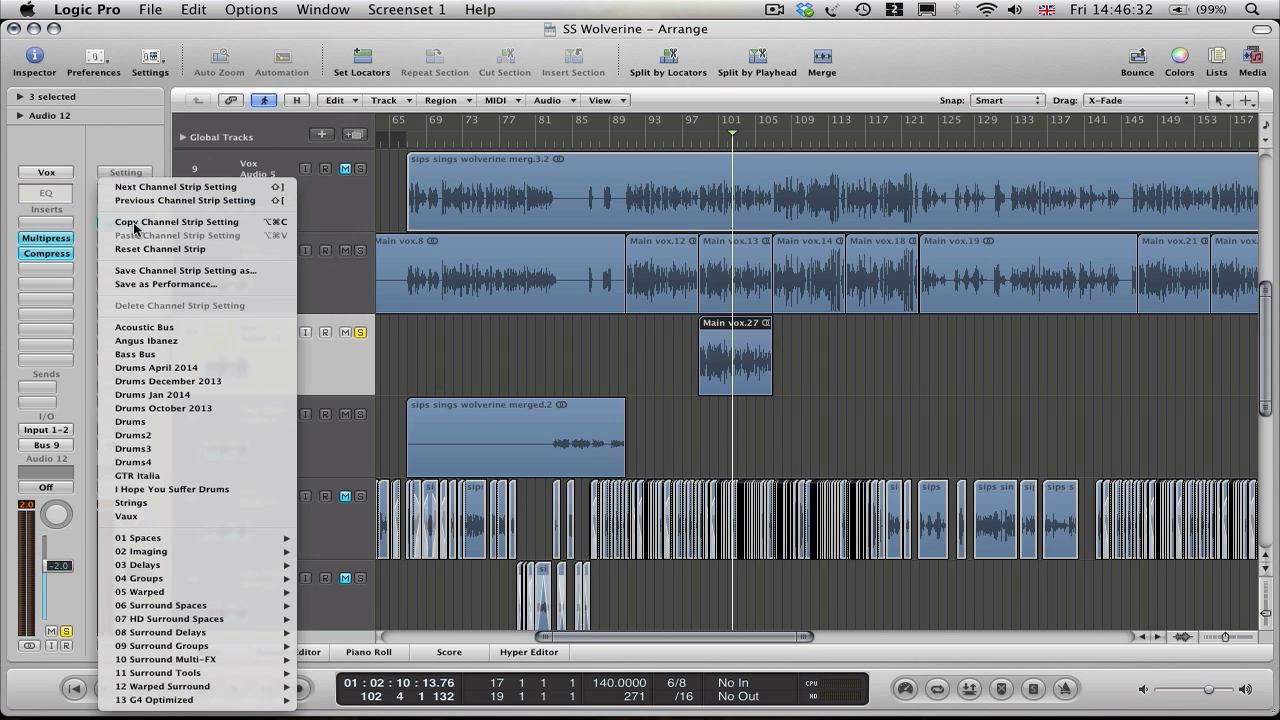
left_click(141, 272)
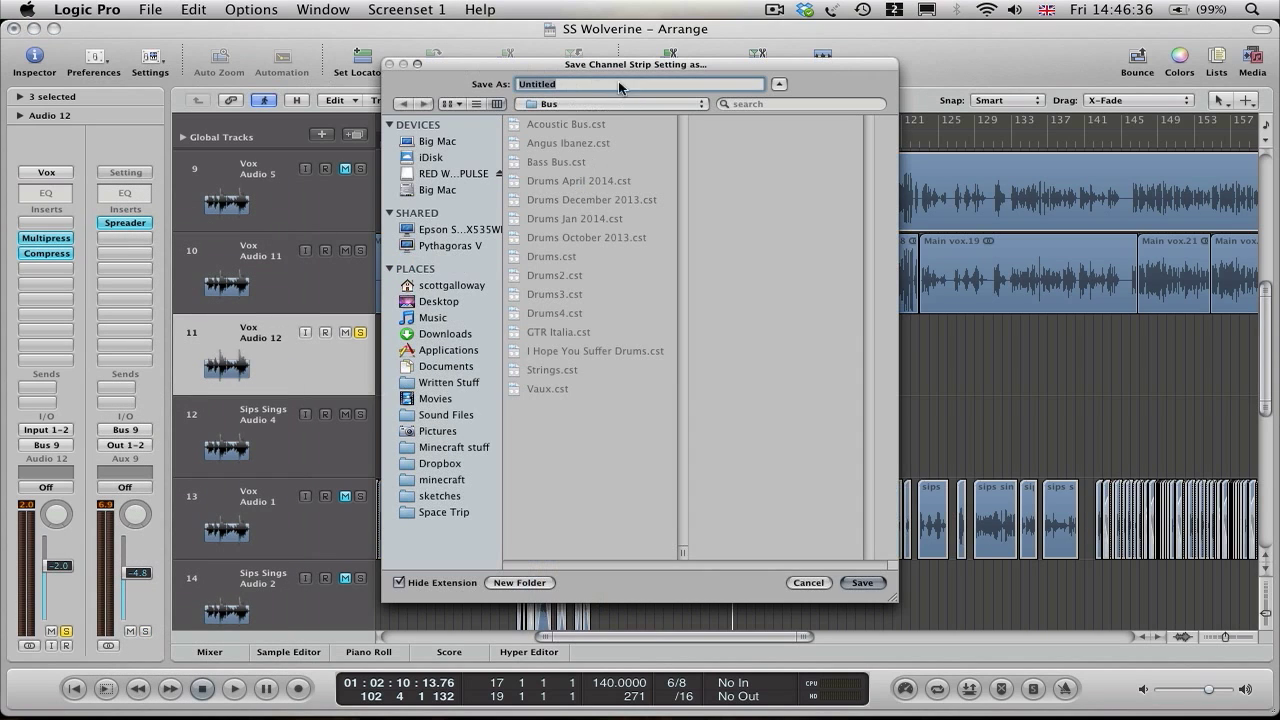
type("Sips Sings BV")
left_click(855, 580)
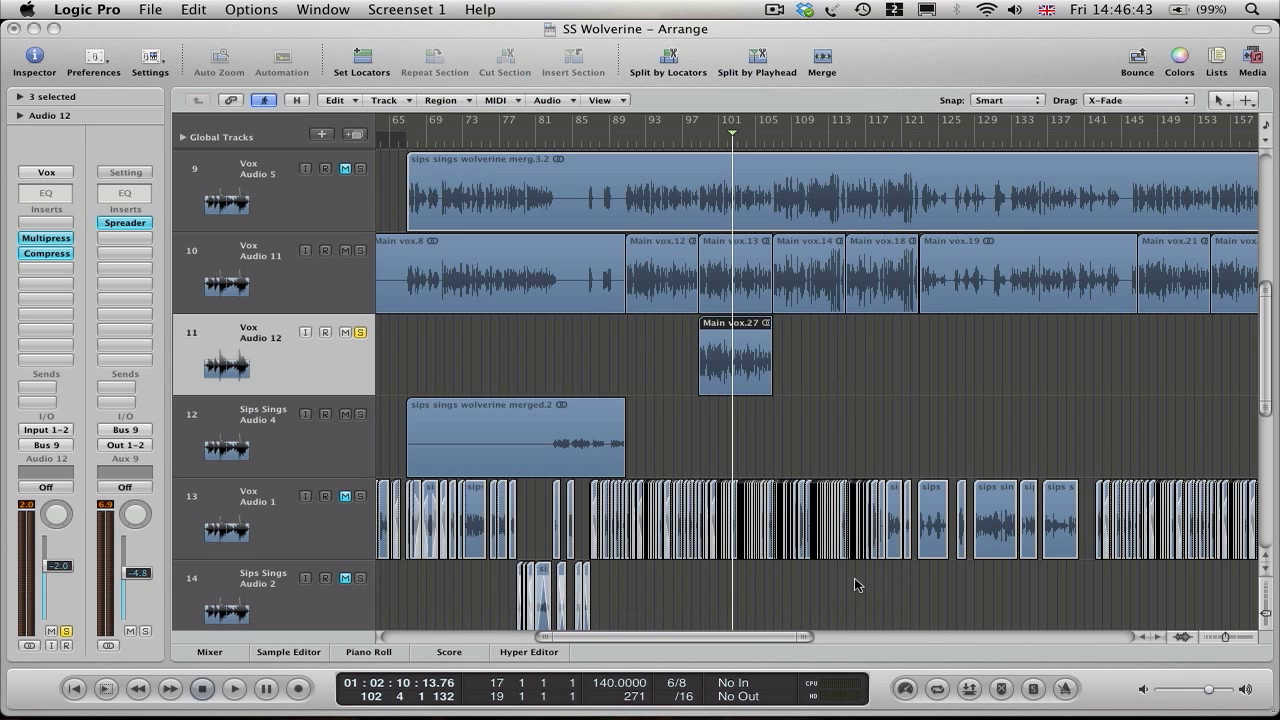
Unsolo the Vox Audio 12 track and place the playhead at bar 98, just before the Main vox.27 region.
left_click(361, 334)
left_click(697, 140)
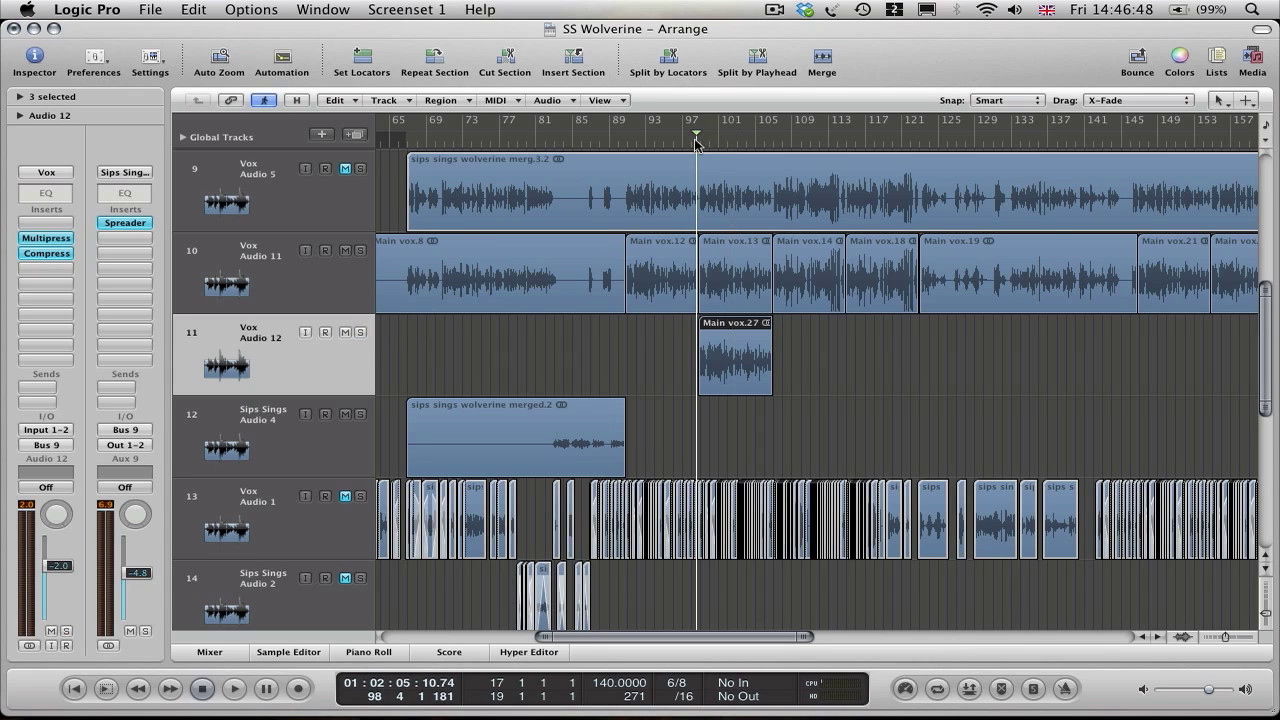
left_click(691, 142)
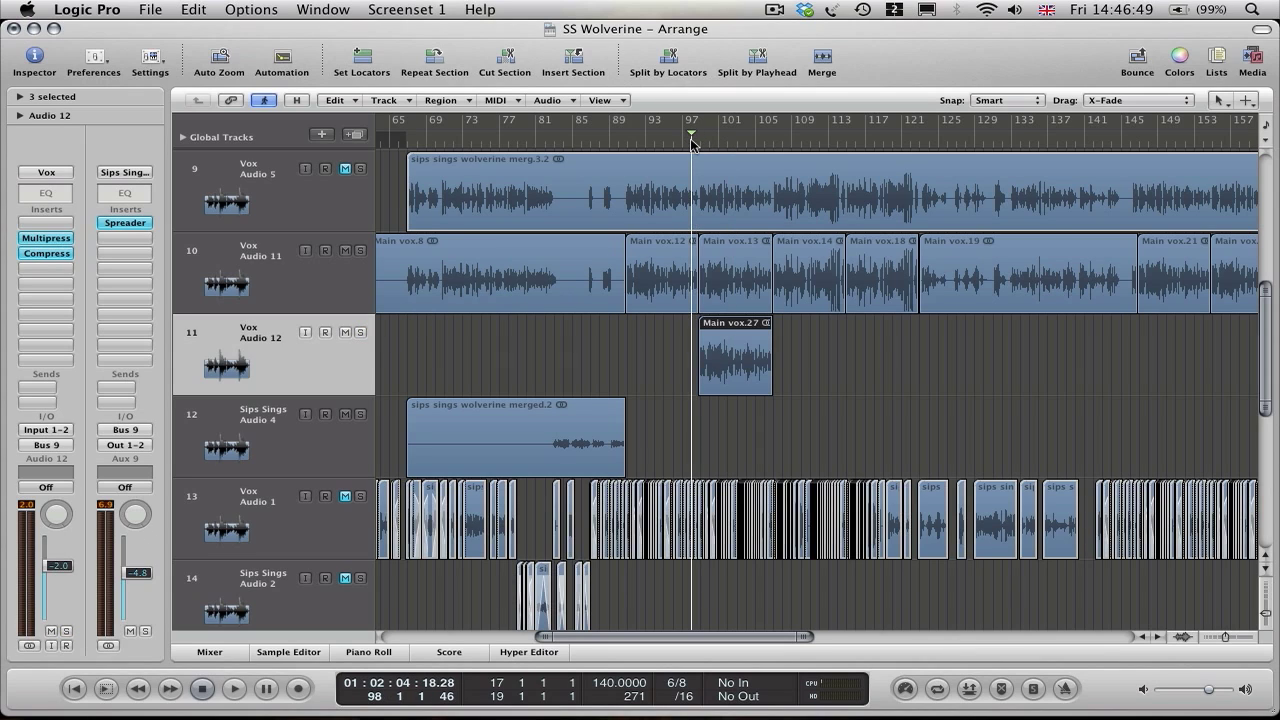
Insert the Celemony Melodyne plug-in in the empty first insert slot of Audio 12.
left_click(32, 225)
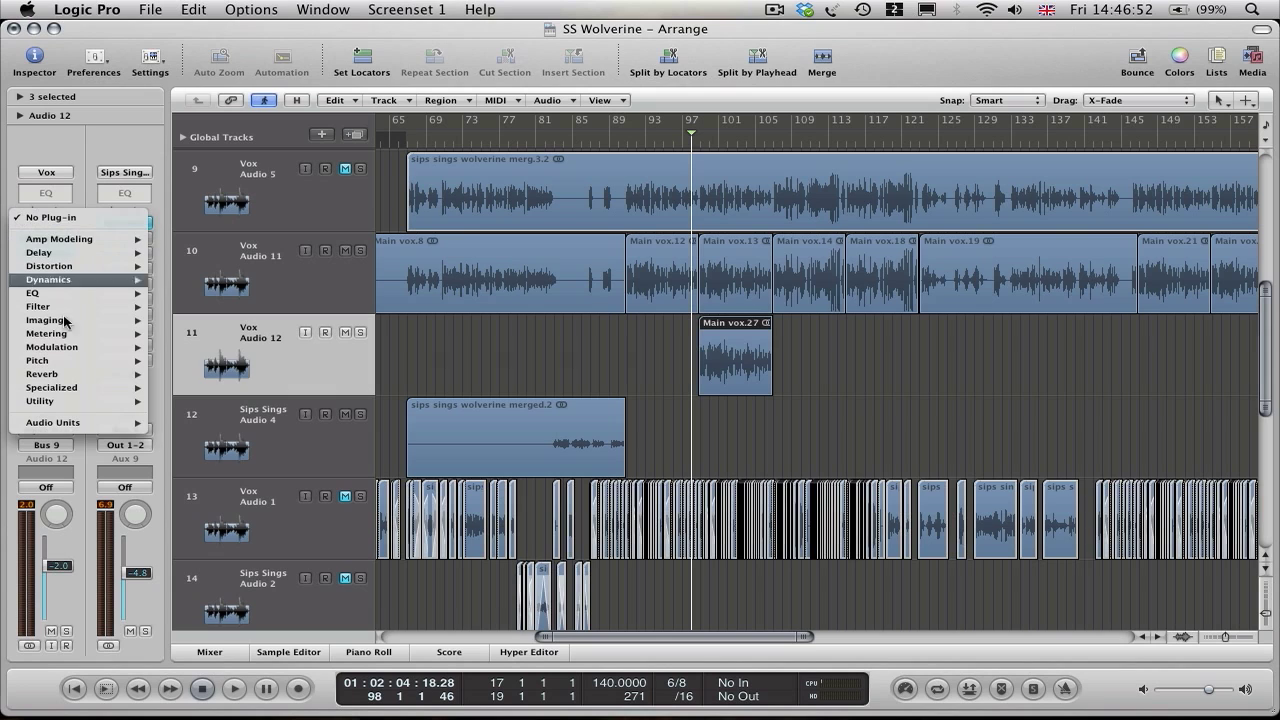
mouse_move(95, 422)
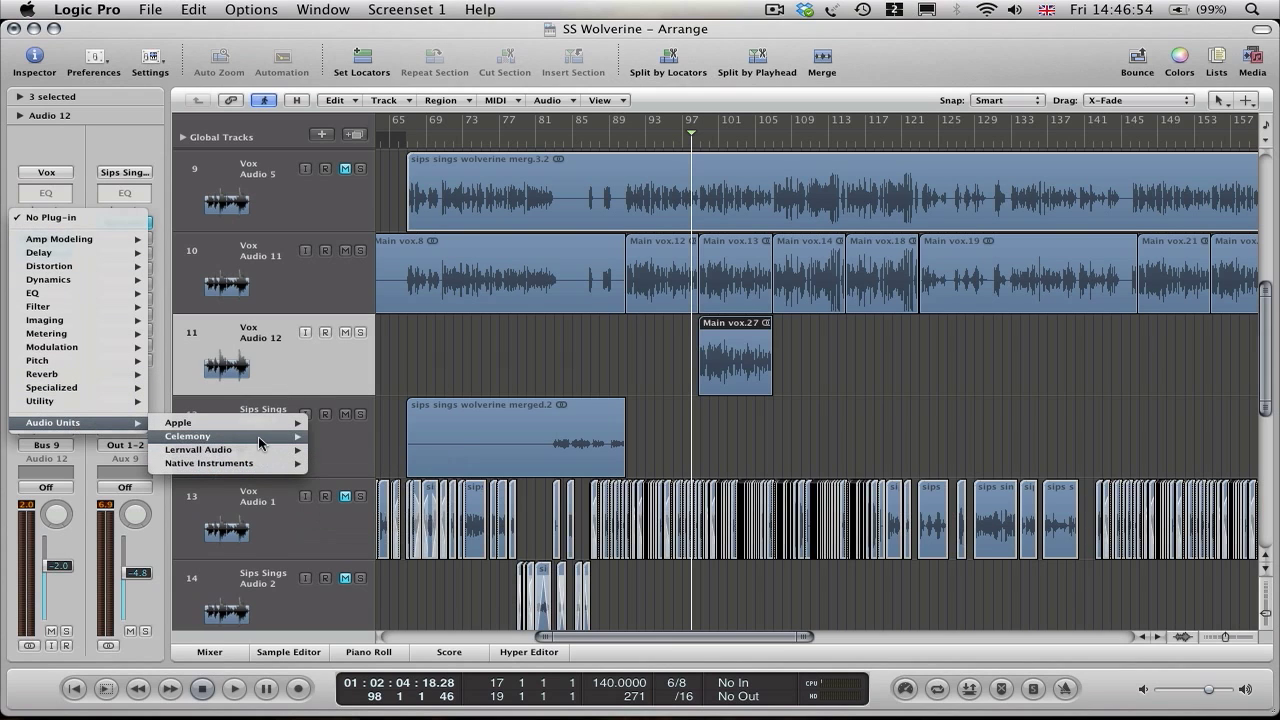
mouse_move(258, 436)
mouse_move(333, 435)
left_click(484, 437)
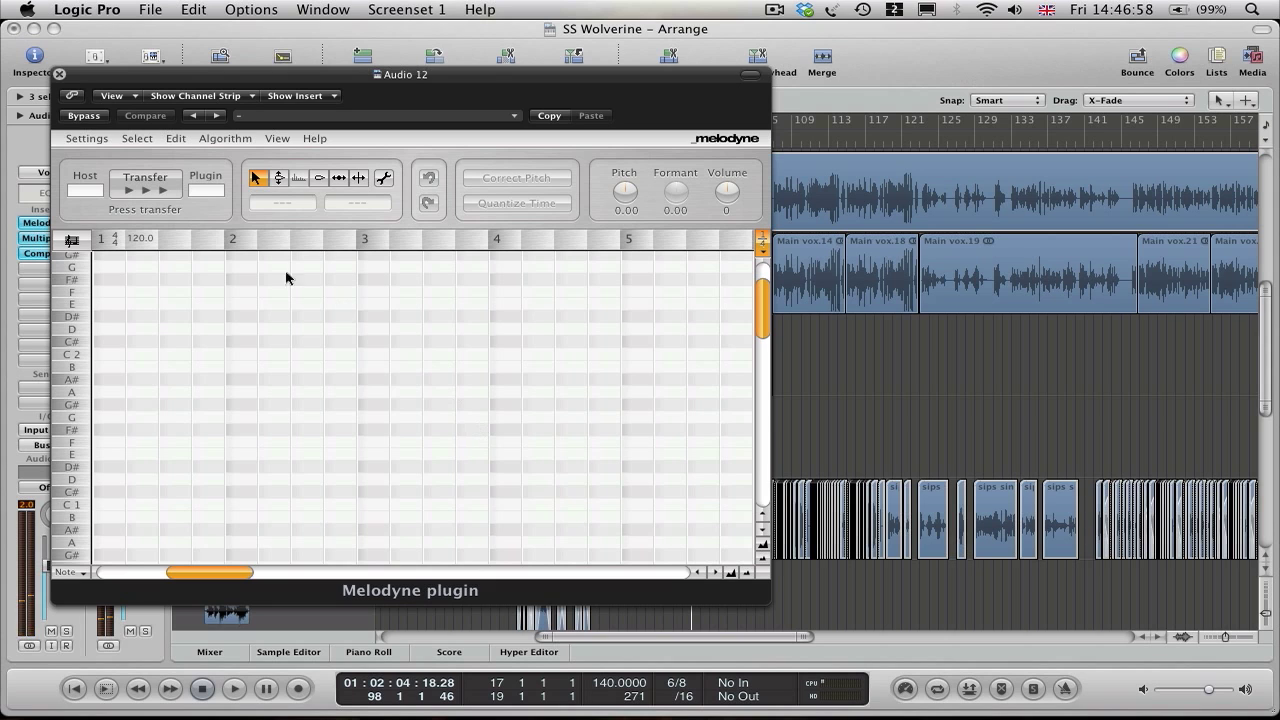
Transfer the Main vox.27 region into Melodyne by playing it through from bar 98 and stopping after its end.
left_click(168, 182)
left_click_drag(465, 72, 721, 397)
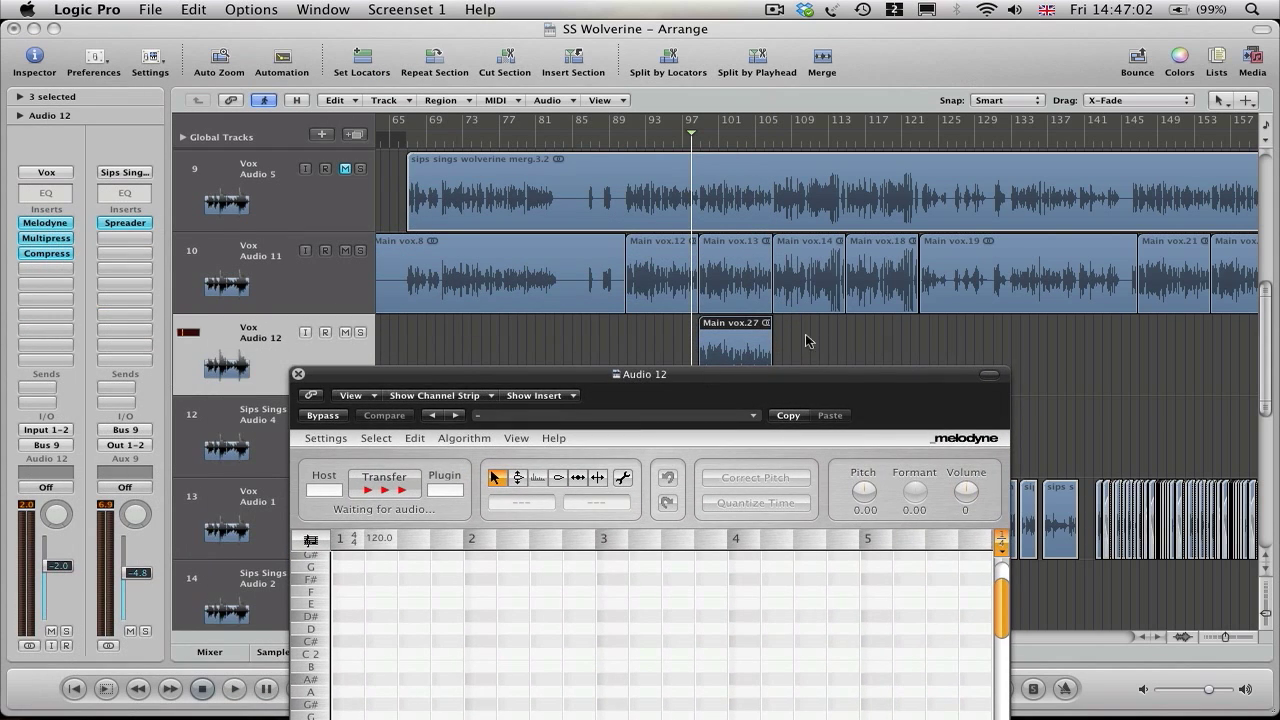
key("space")
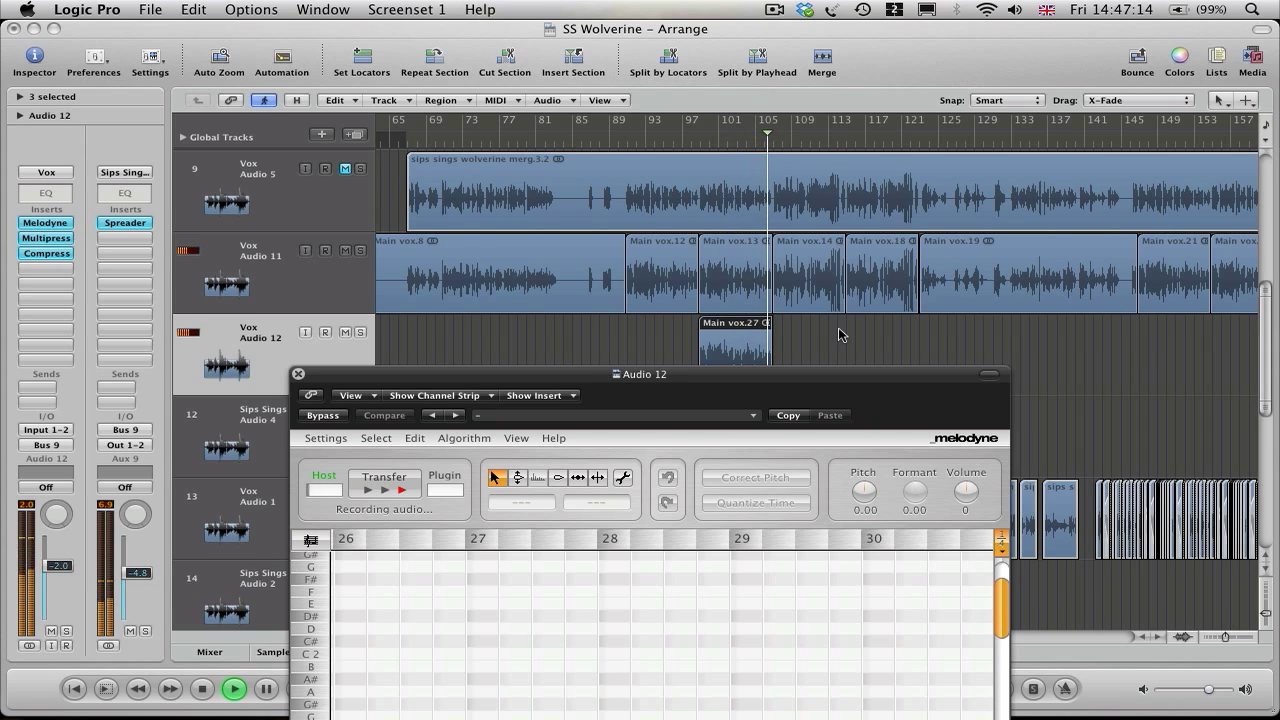
key("space")
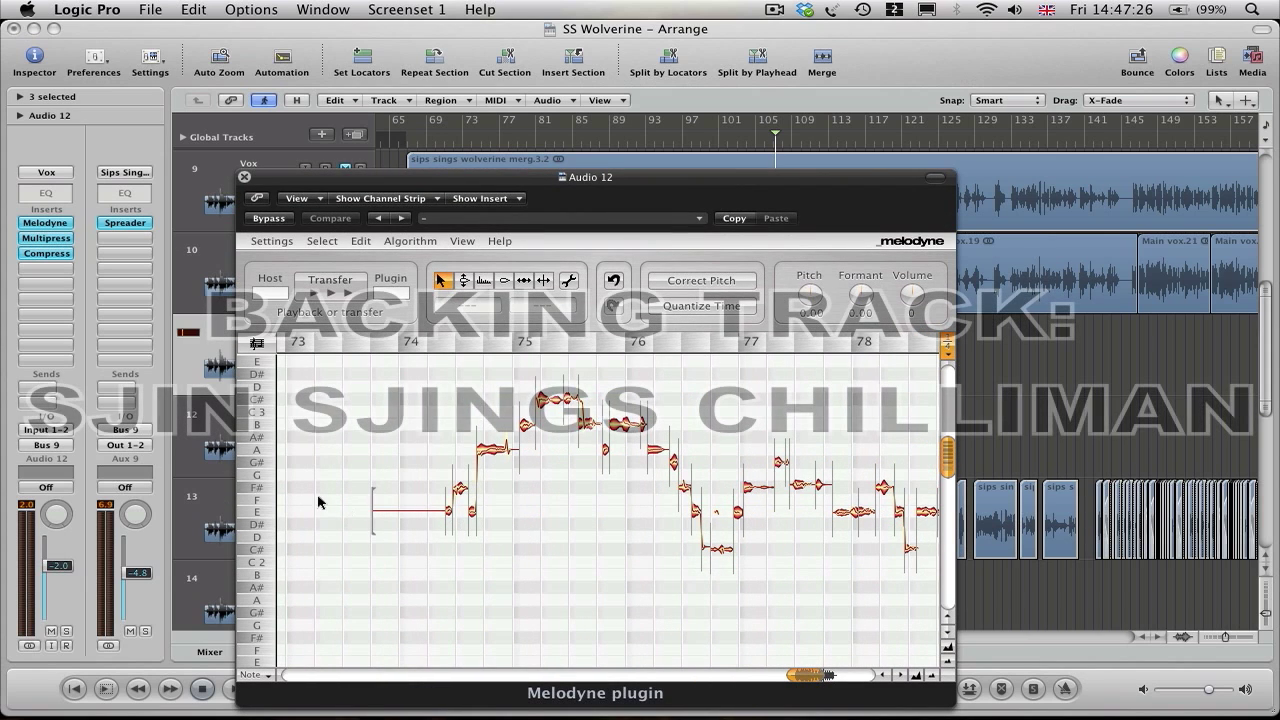
Select all the transferred notes in Melodyne and raise them together by three semitones.
scroll(318, 502, "right", 3)
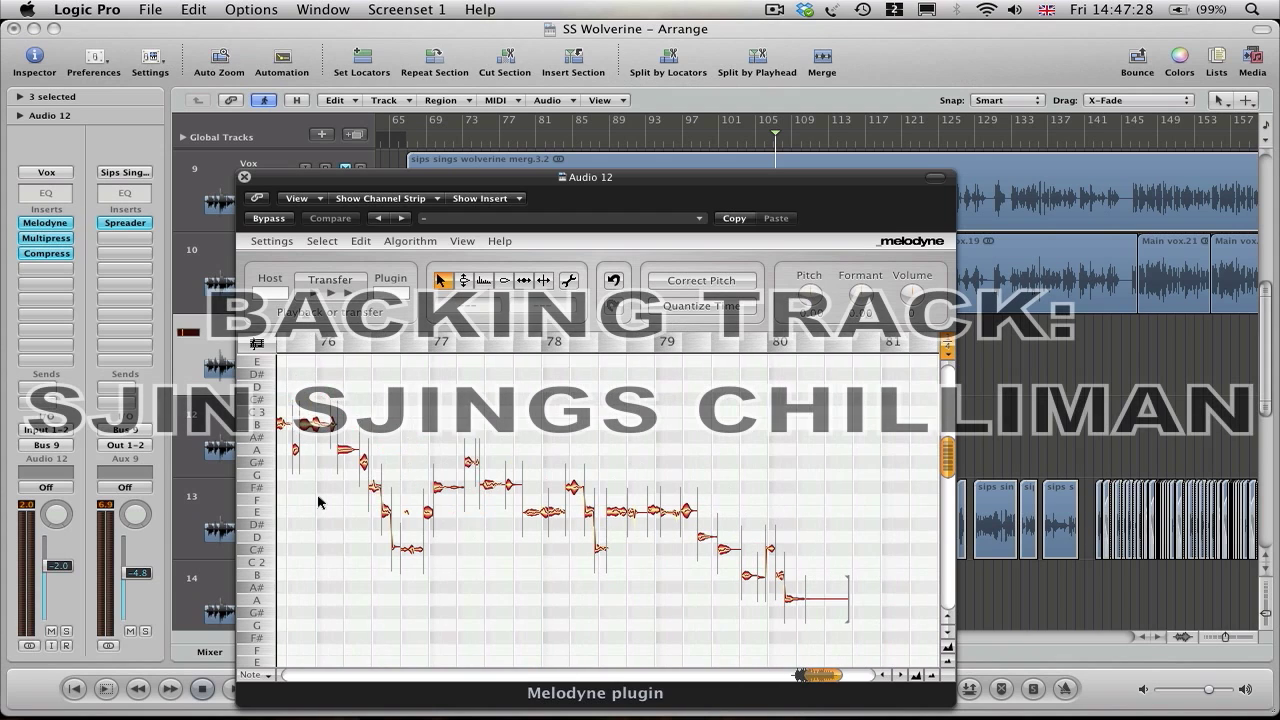
scroll(318, 502, "left", 10)
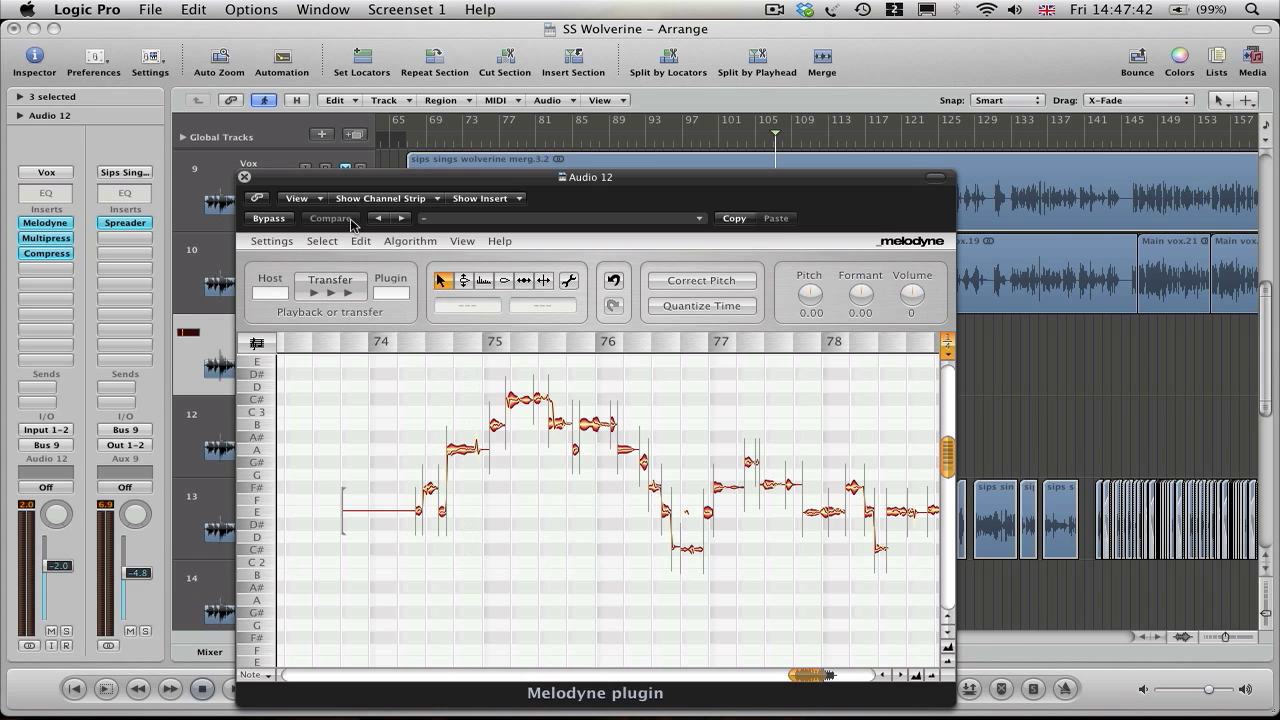
left_click(324, 243)
left_click(326, 258)
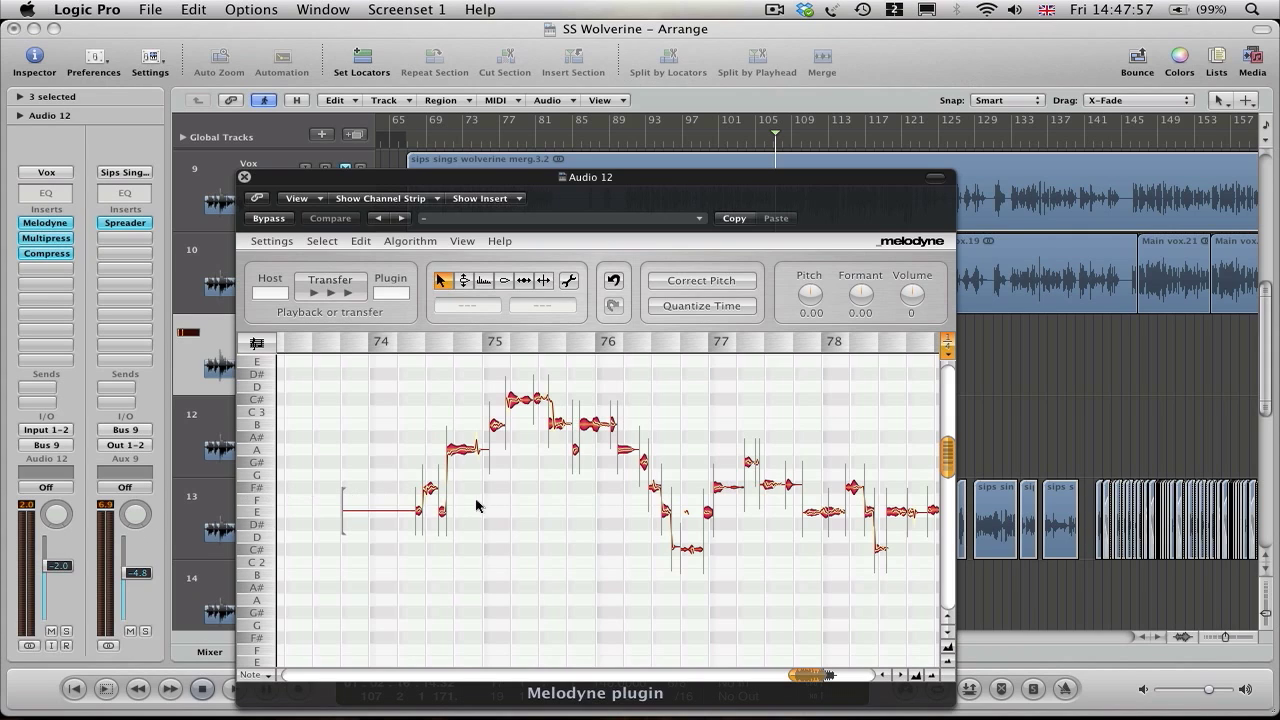
left_click(428, 487)
left_click_drag(428, 487, 428, 453)
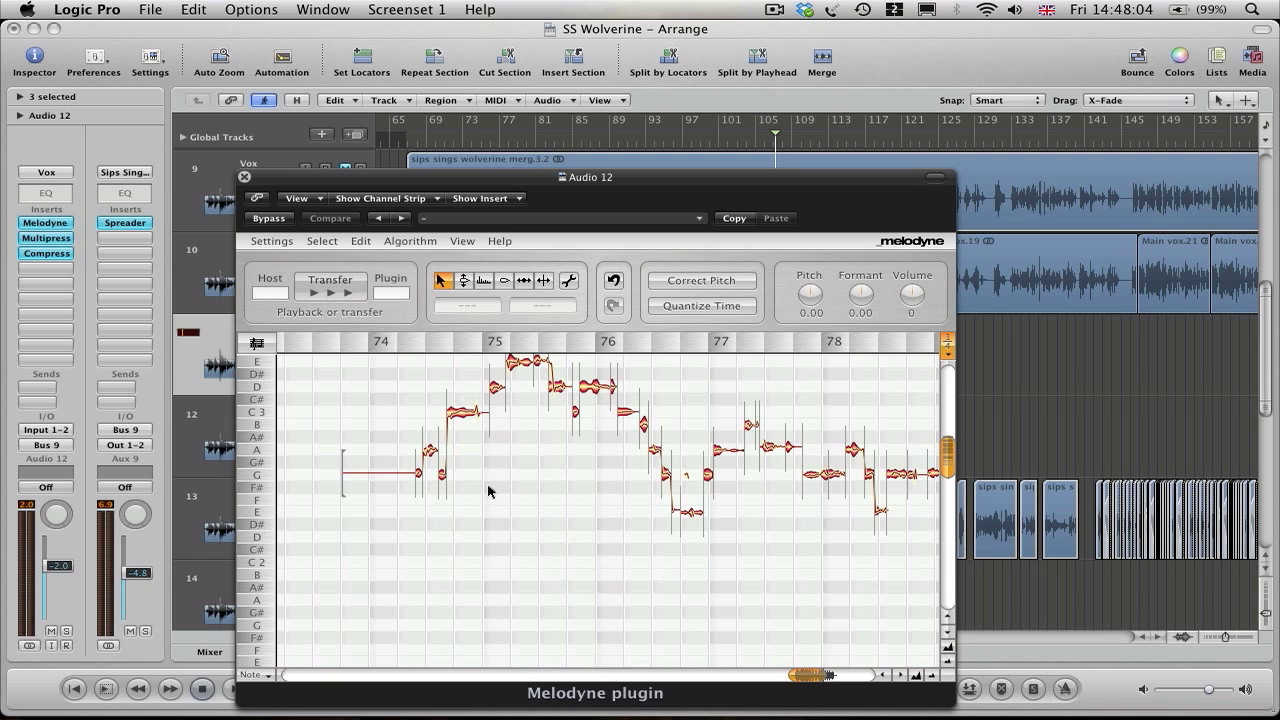
Raise the first and third notes of the vocal line to G#.
left_click(420, 478)
left_click_drag(419, 474, 411, 470)
left_click_drag(442, 473, 442, 465)
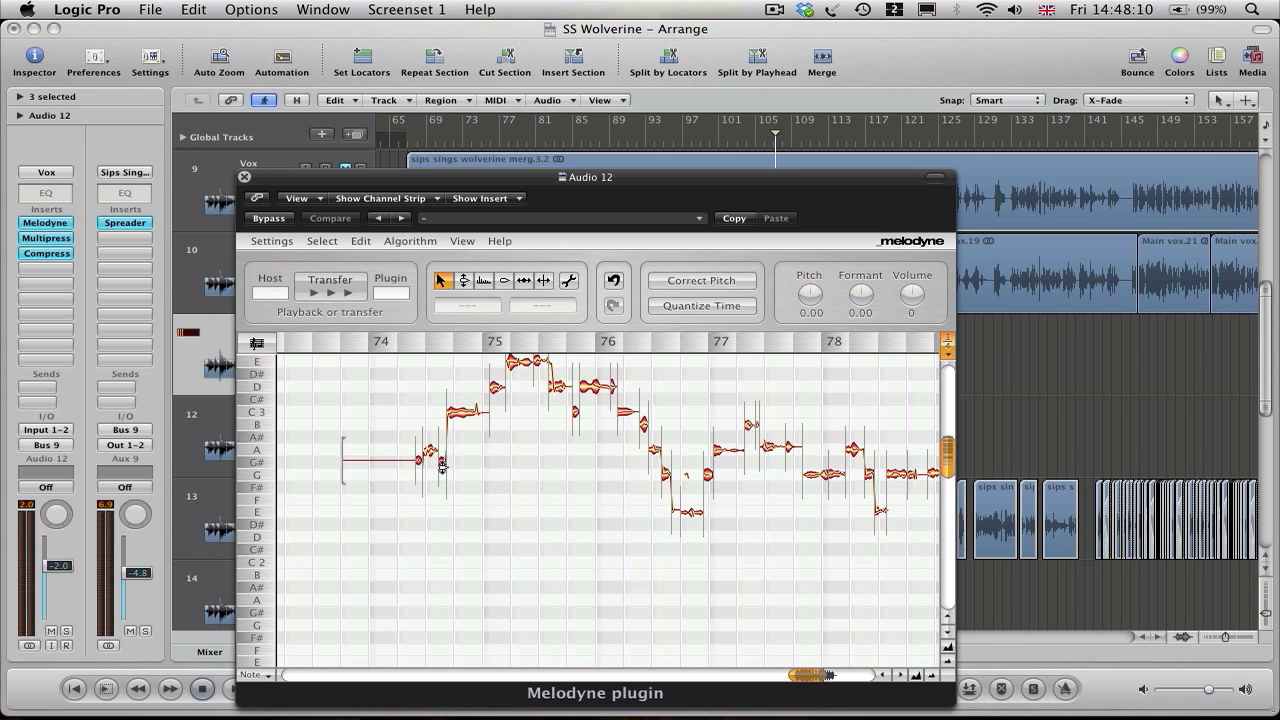
Check Melodyne's tone scale settings and accept them as they are.
left_click(266, 243)
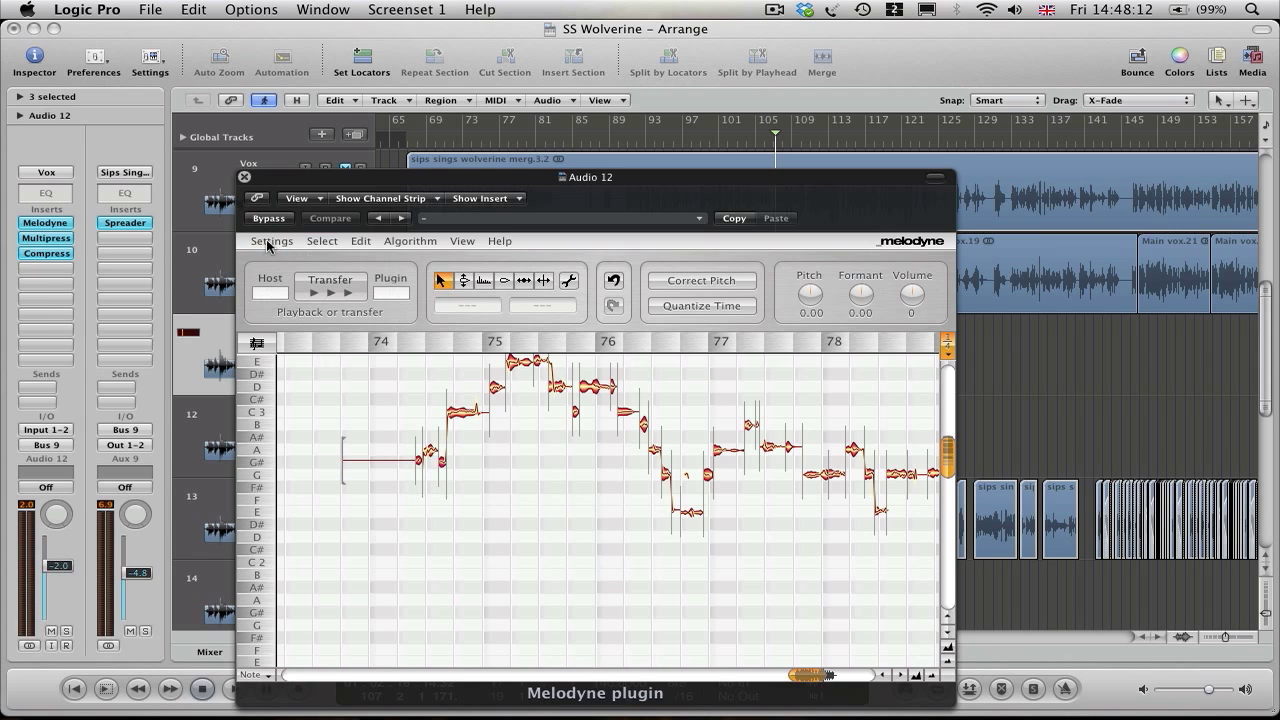
left_click(266, 243)
left_click(266, 258)
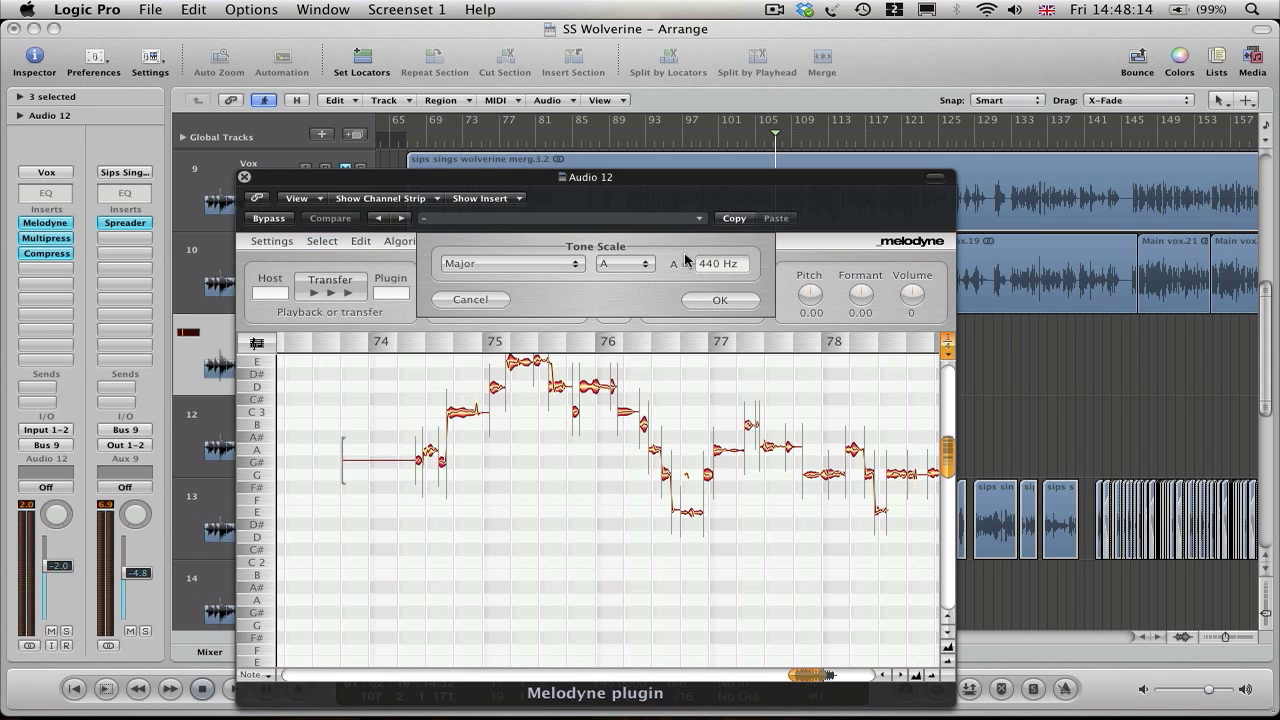
left_click(720, 300)
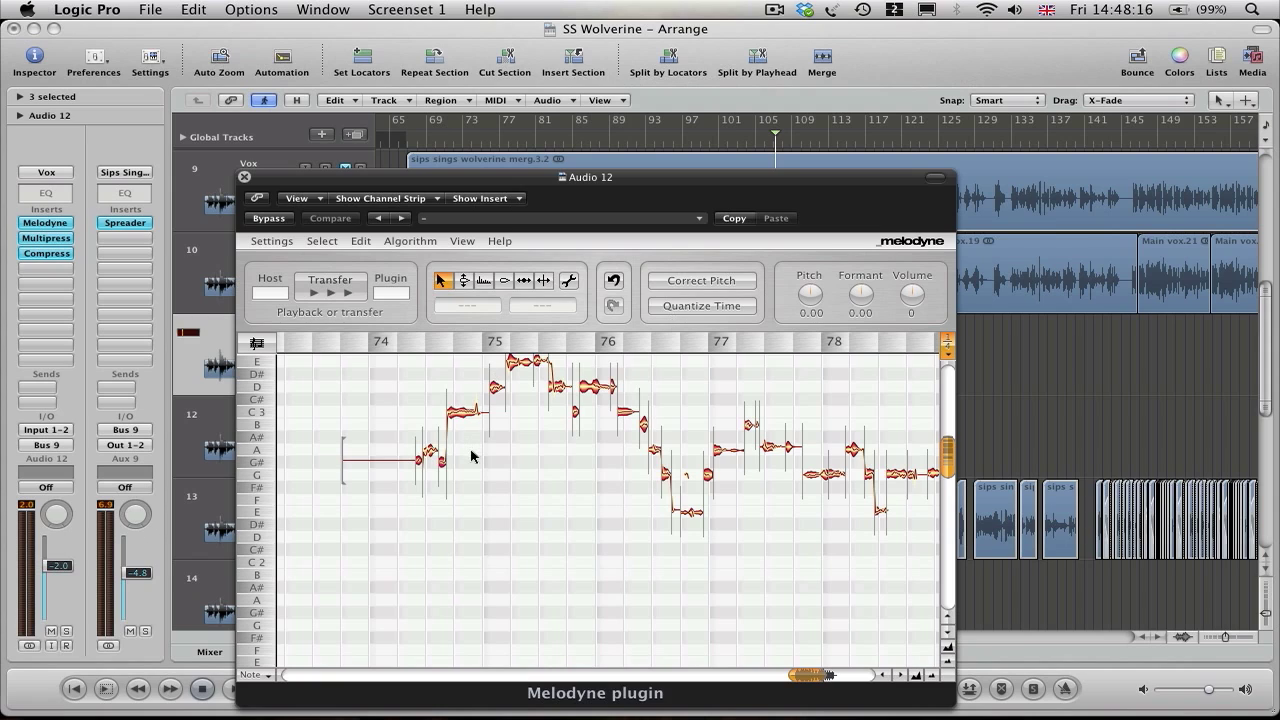
Undo the pitch changes to the two individual notes and the transposition of all notes.
scroll(467, 456, "up", 1)
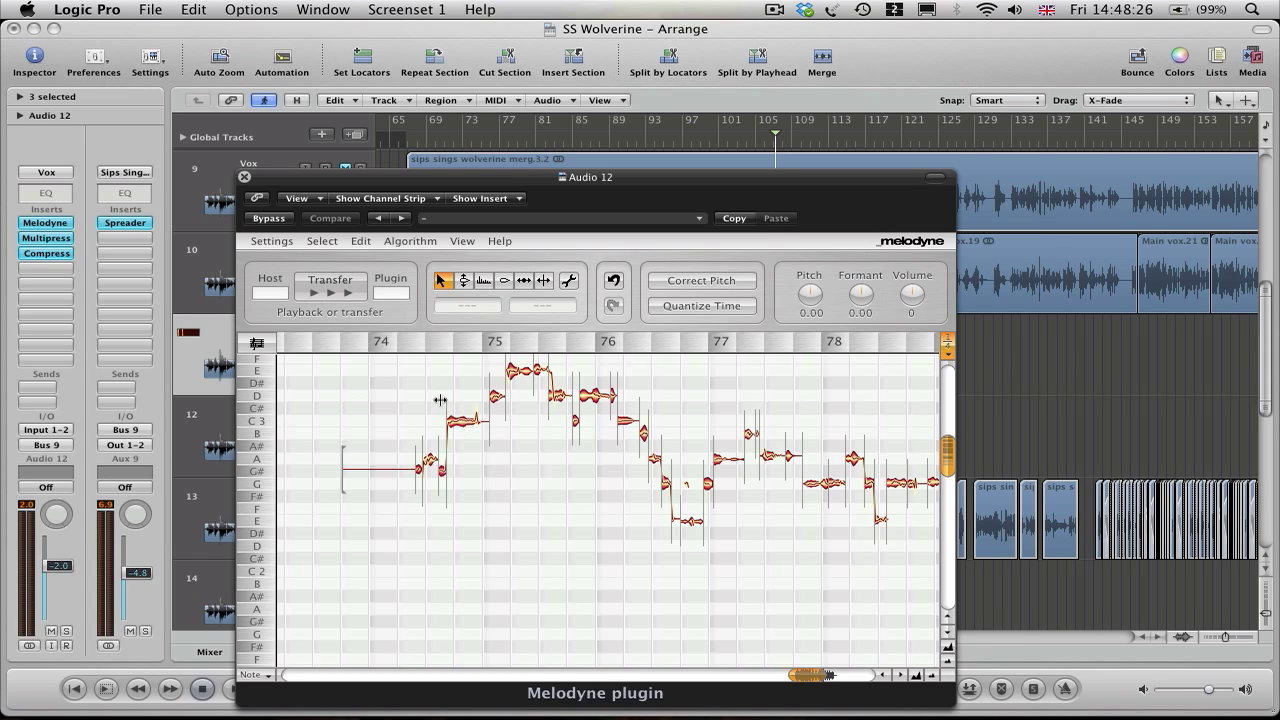
left_click(322, 241)
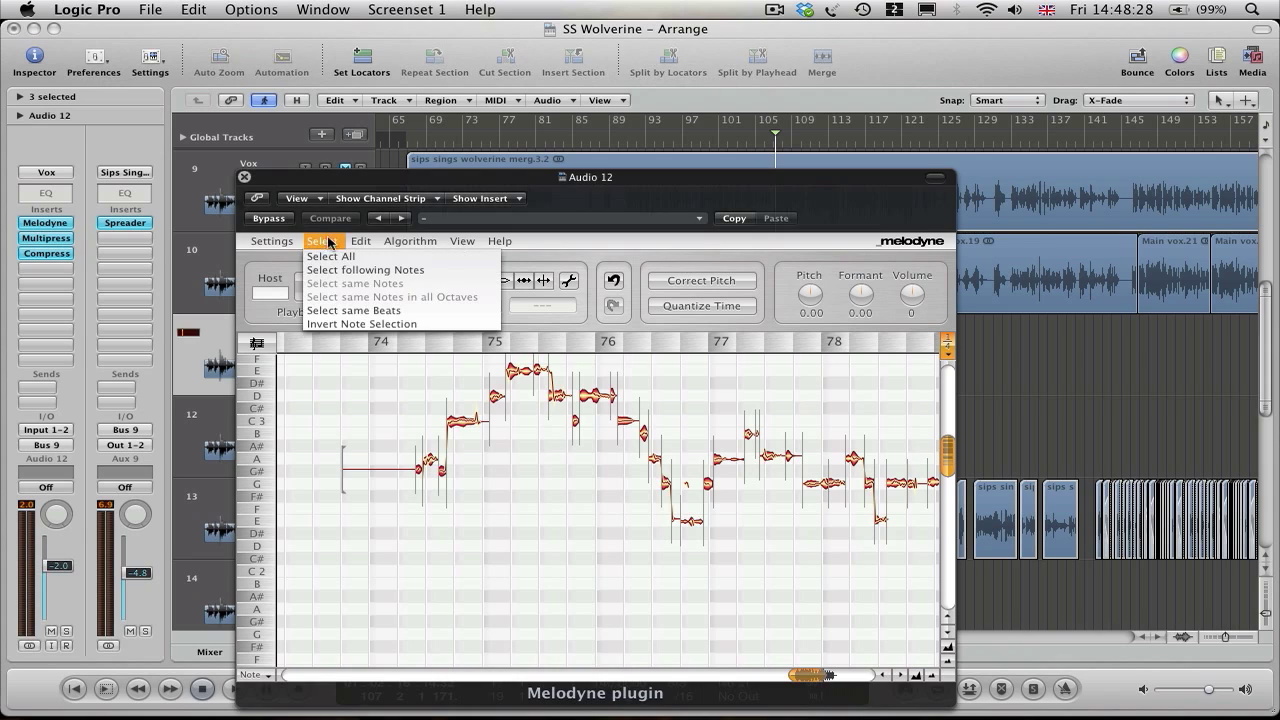
left_click(360, 241)
left_click(356, 256)
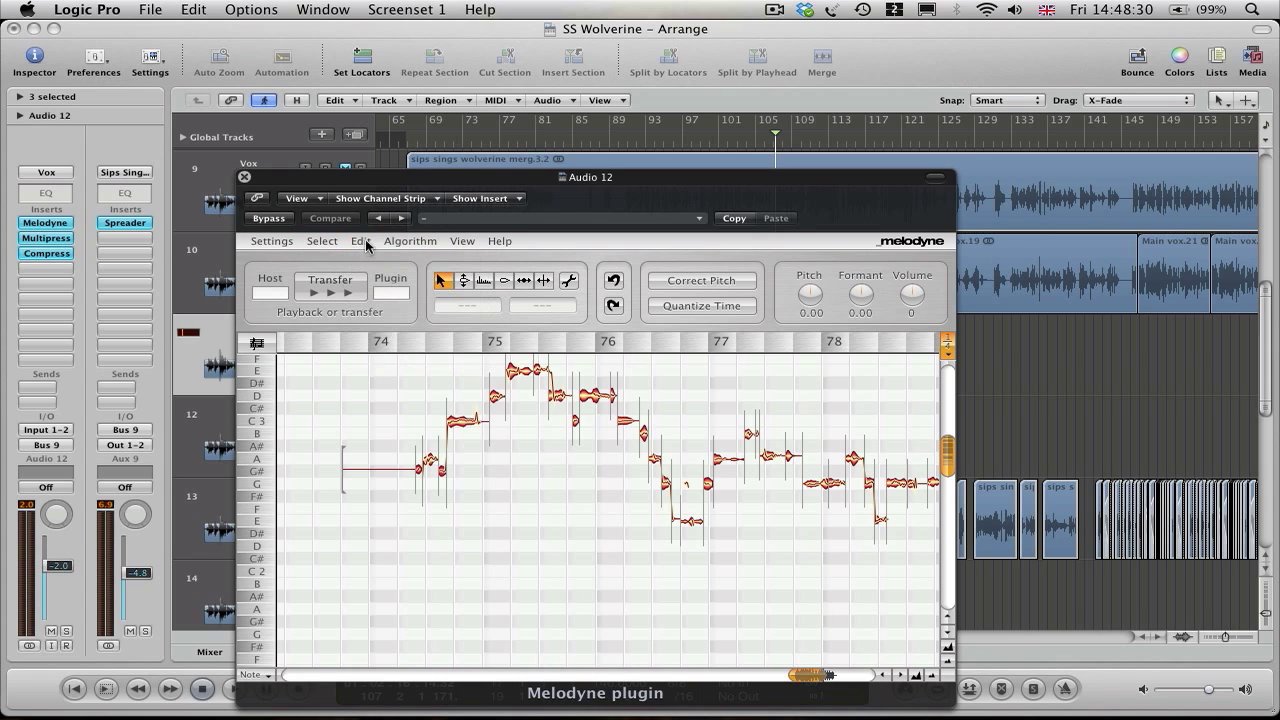
left_click(360, 241)
left_click(362, 256)
left_click(360, 241)
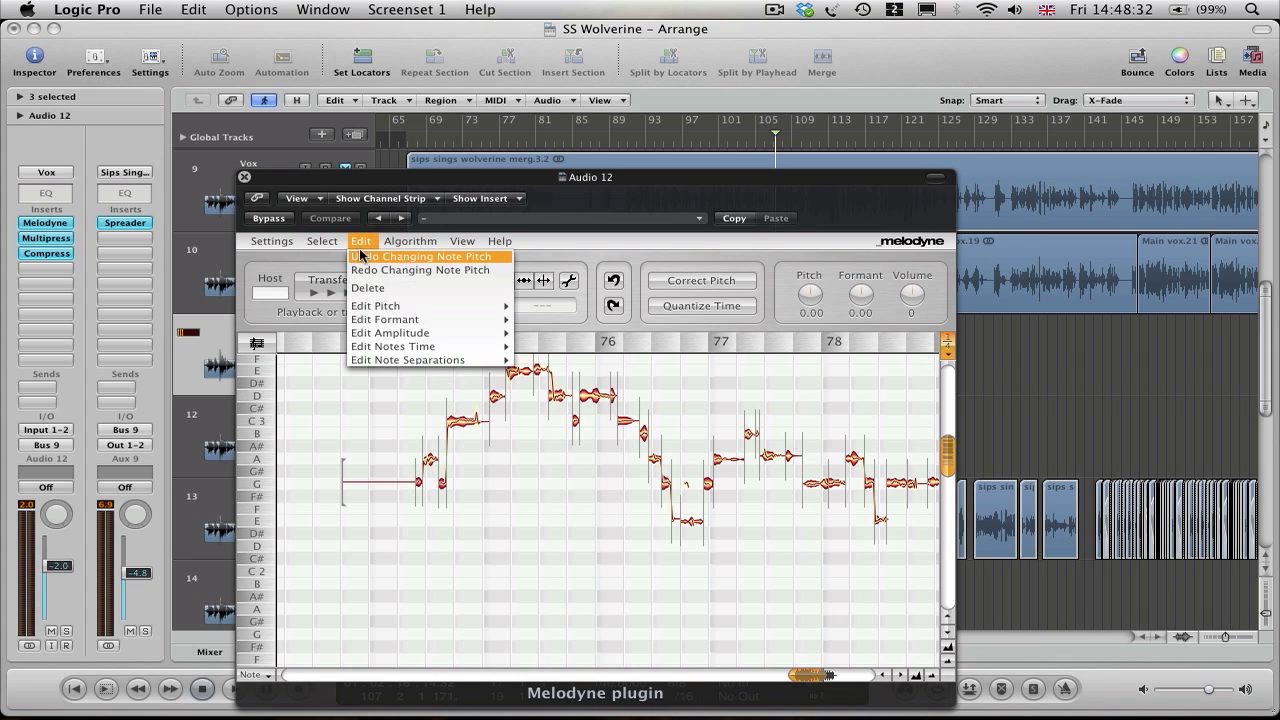
left_click(362, 257)
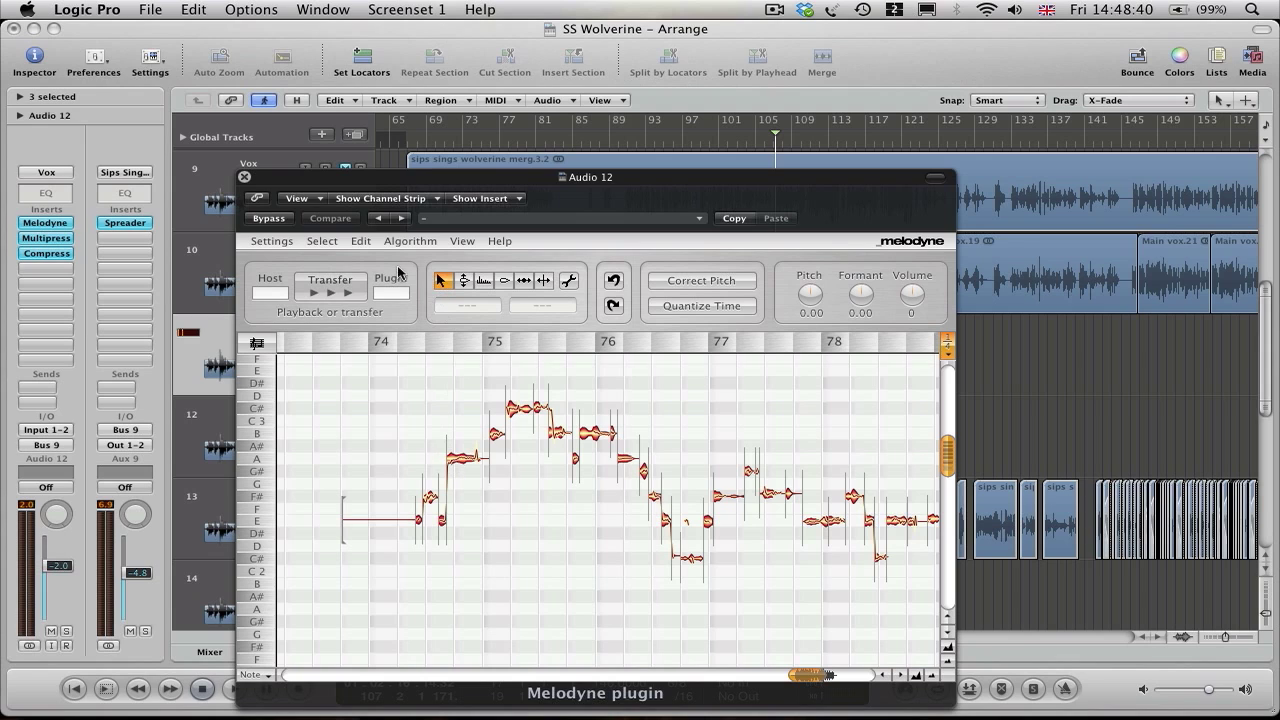
Redo the three-semitone transposition of all notes and the raising of the first and third notes to G#.
left_click(358, 242)
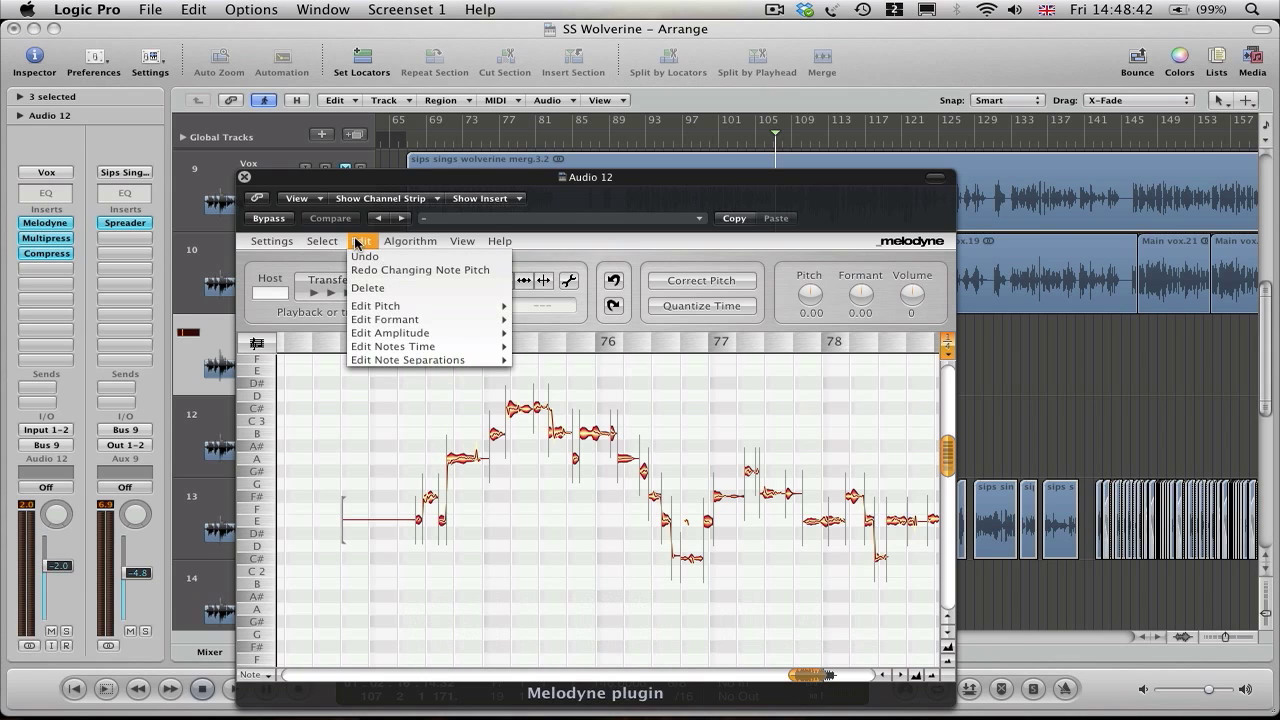
left_click(380, 270)
left_click(360, 241)
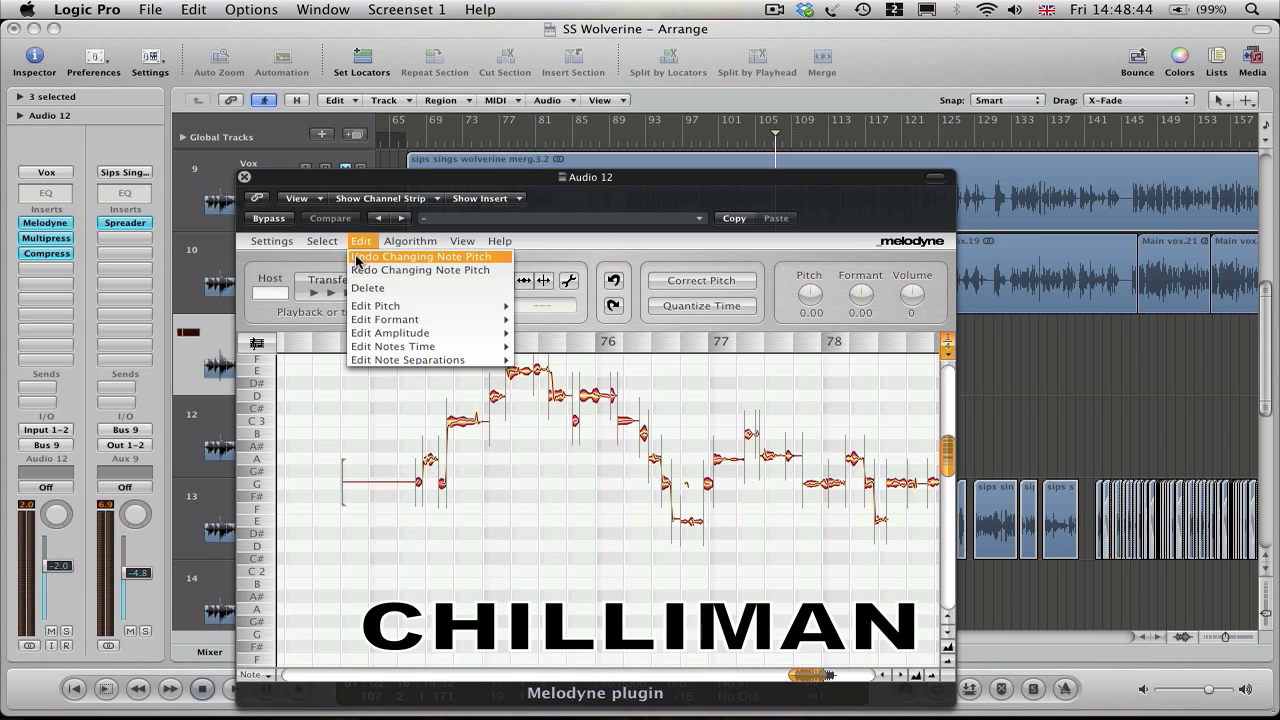
left_click(357, 258)
left_click(369, 242)
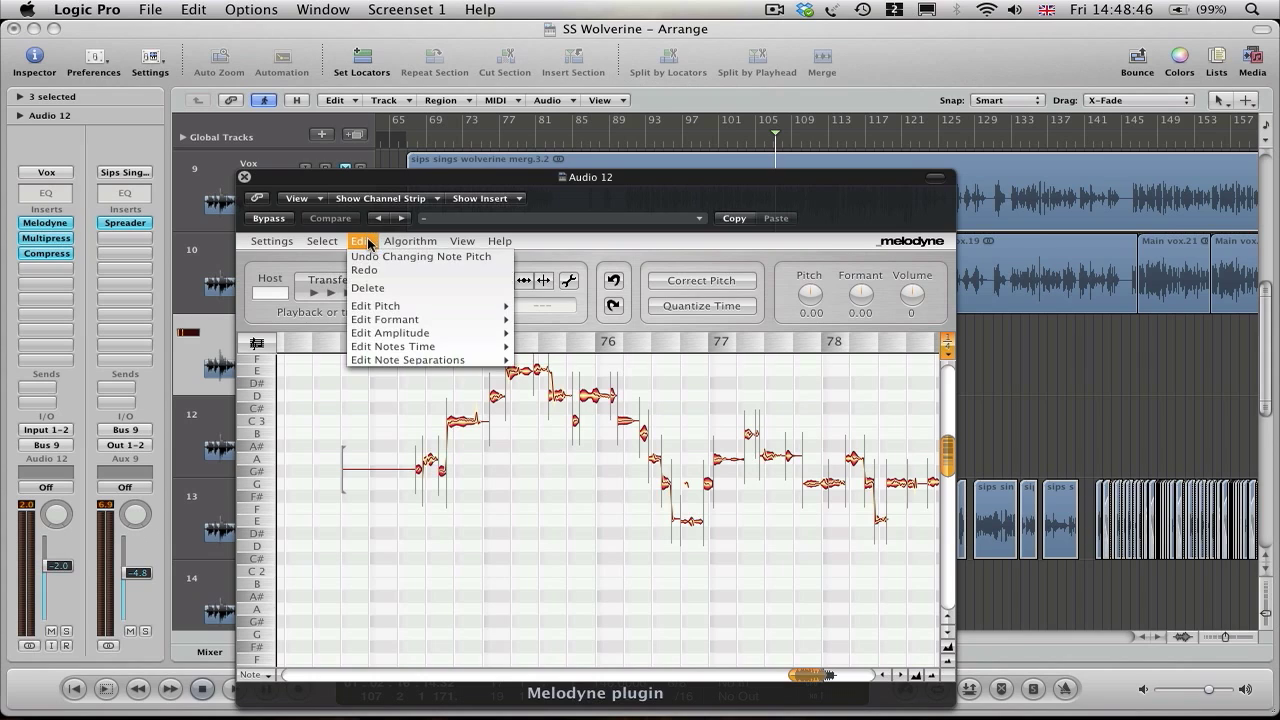
left_click(365, 270)
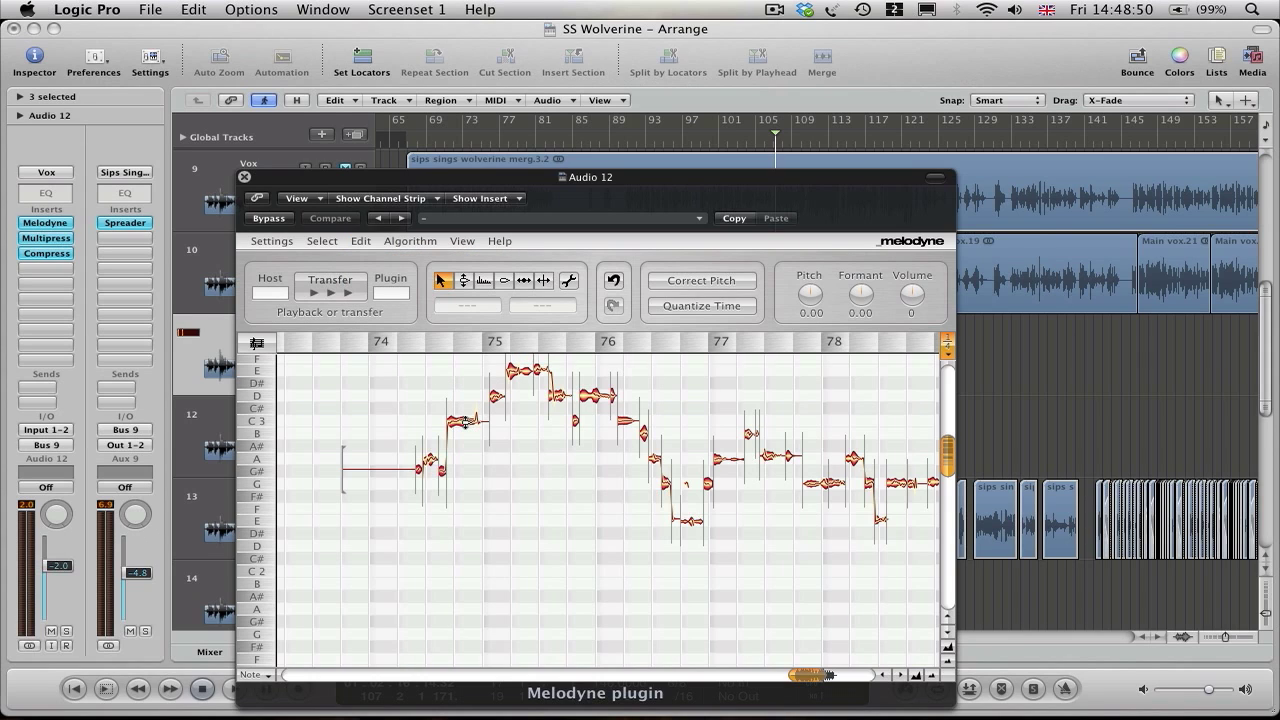
Raise the long note before bar 75, the short C note before bar 76 and the long C note after bar 76 to C#.
left_click_drag(464, 422, 462, 410)
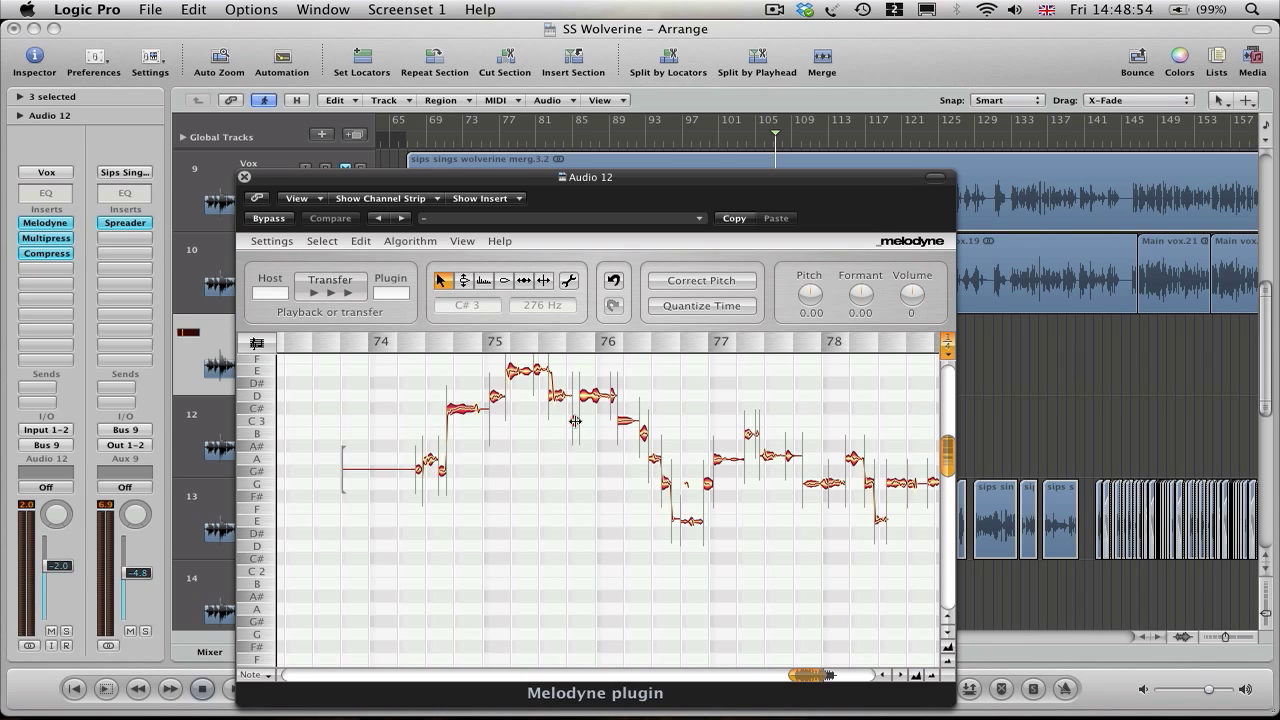
left_click(914, 676)
left_click(914, 676)
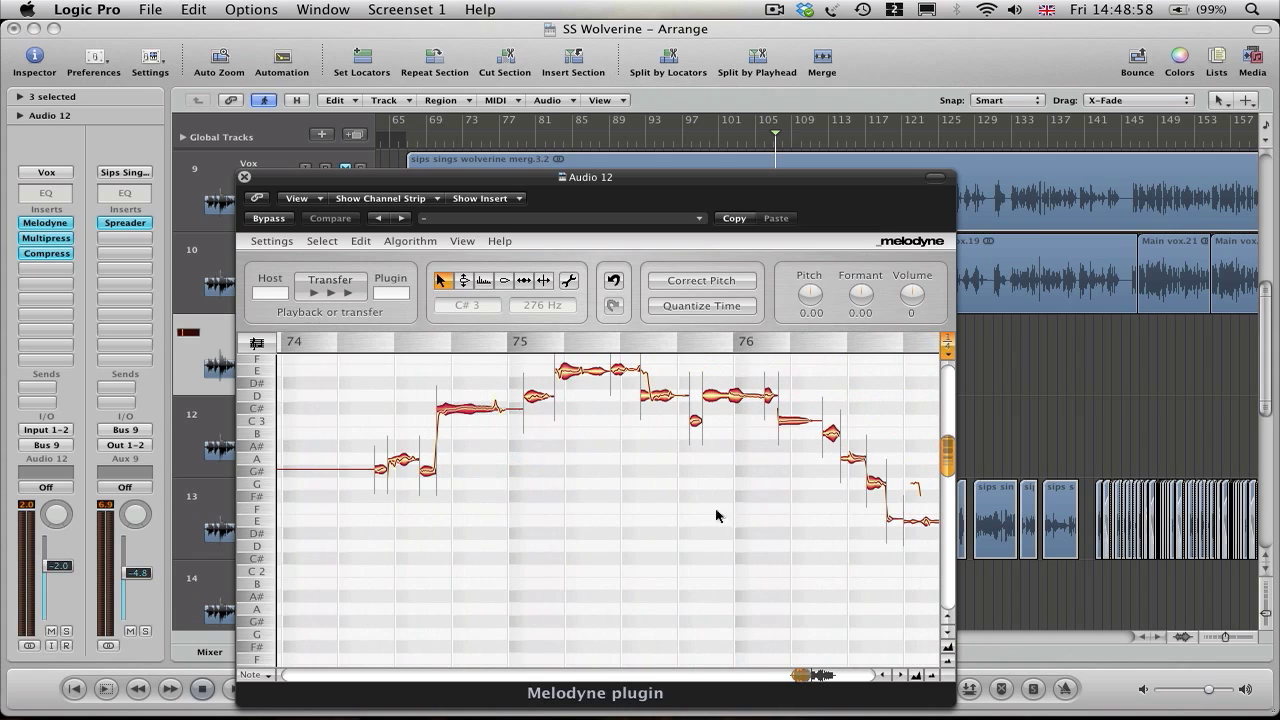
left_click_drag(695, 420, 695, 408)
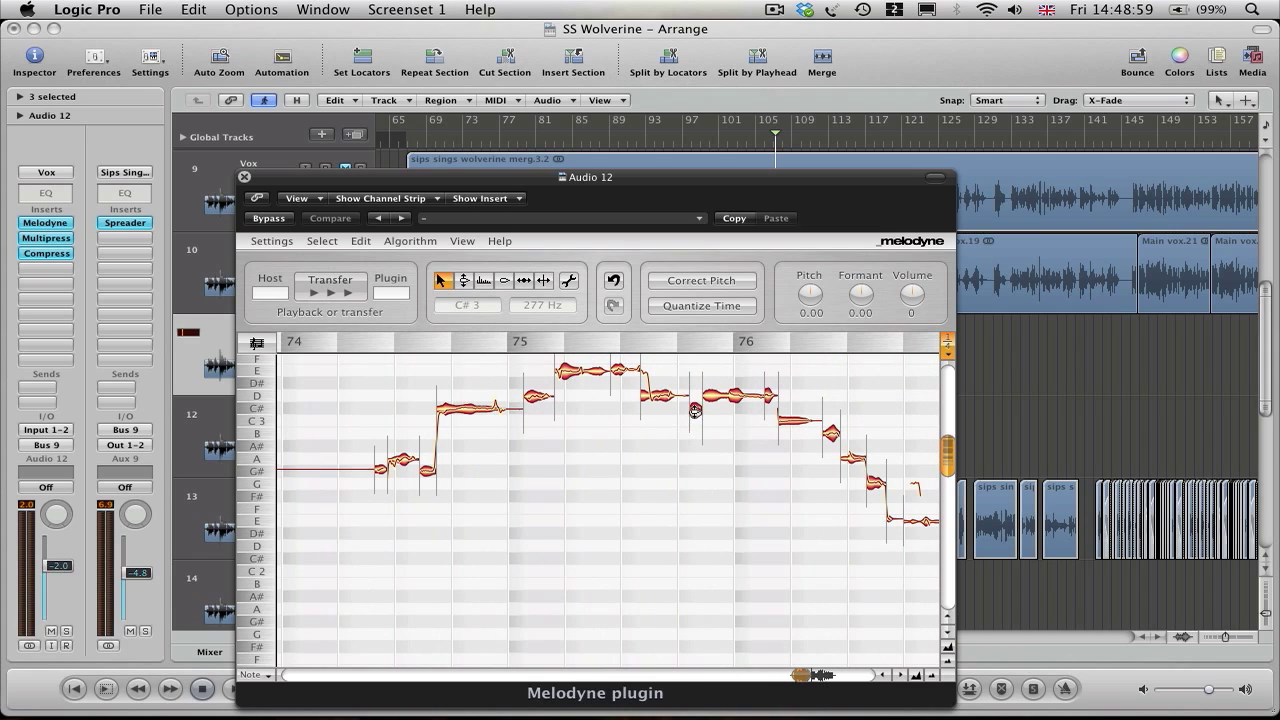
left_click(802, 413)
left_click_drag(802, 413, 802, 408)
Raise the two G notes on either side of the low E phrase before bar 77 to G#.
scroll(743, 428, "right", 5)
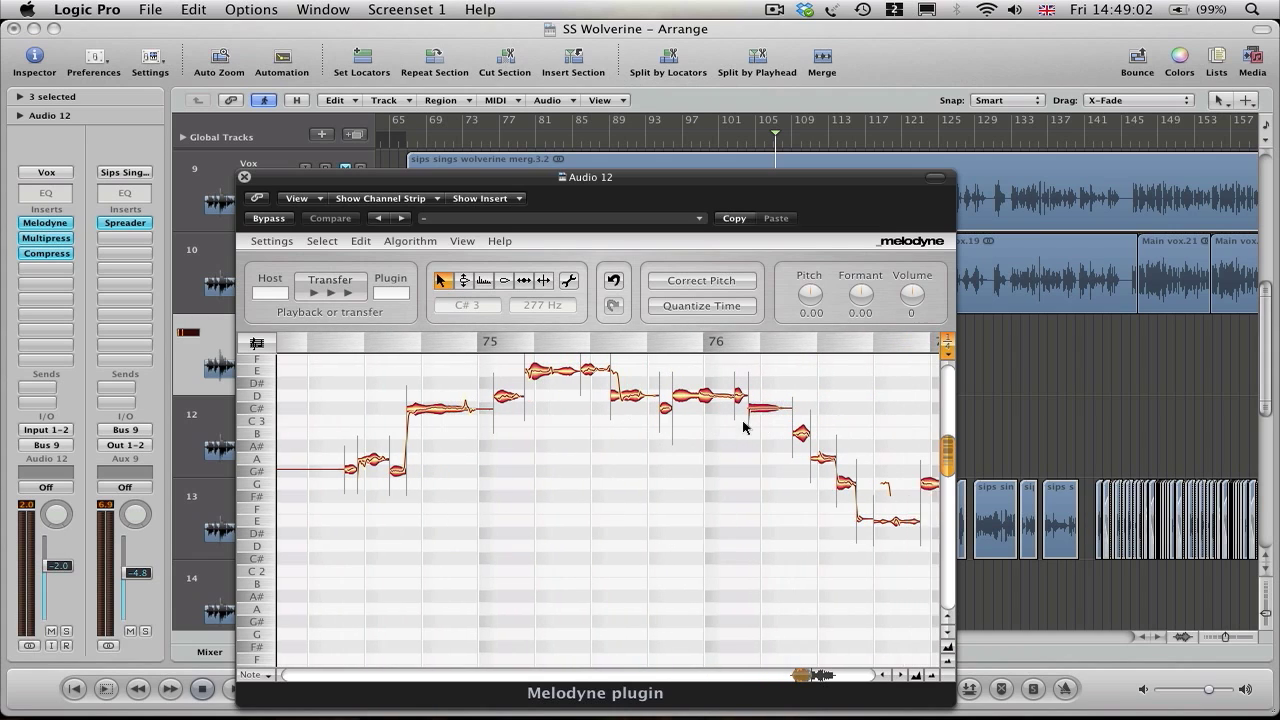
scroll(743, 428, "right", 10)
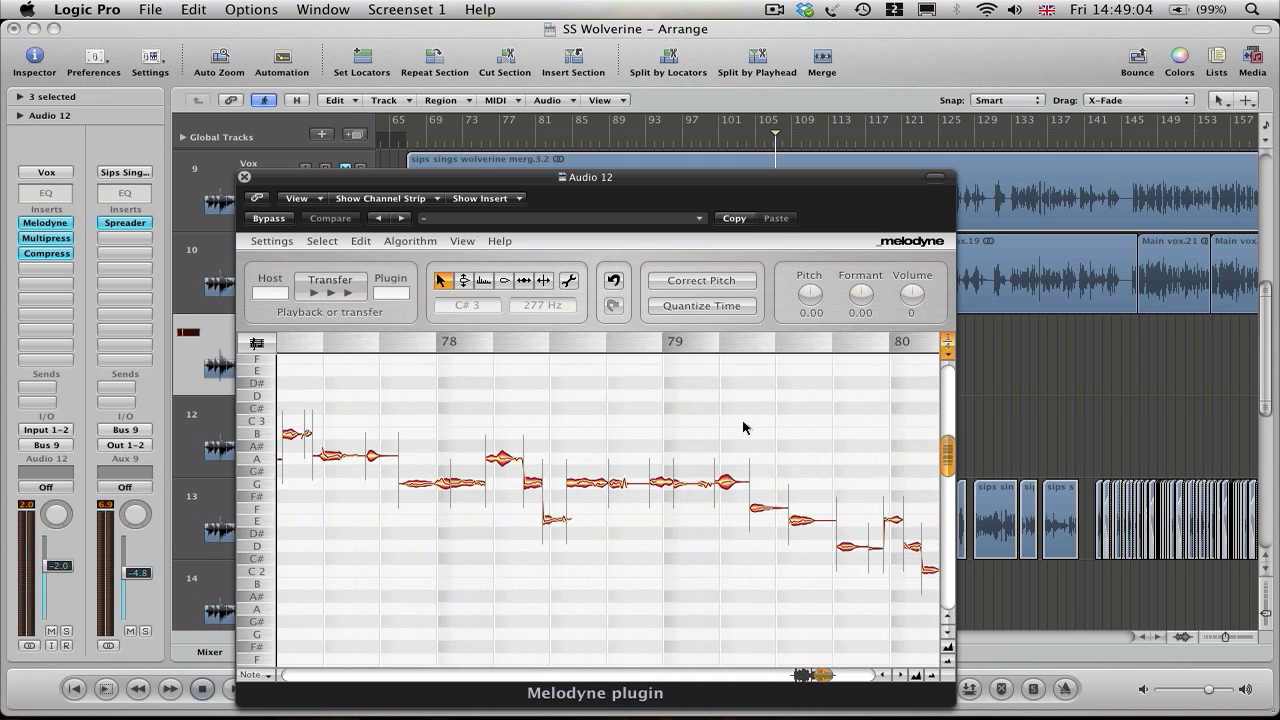
scroll(743, 428, "left", 12)
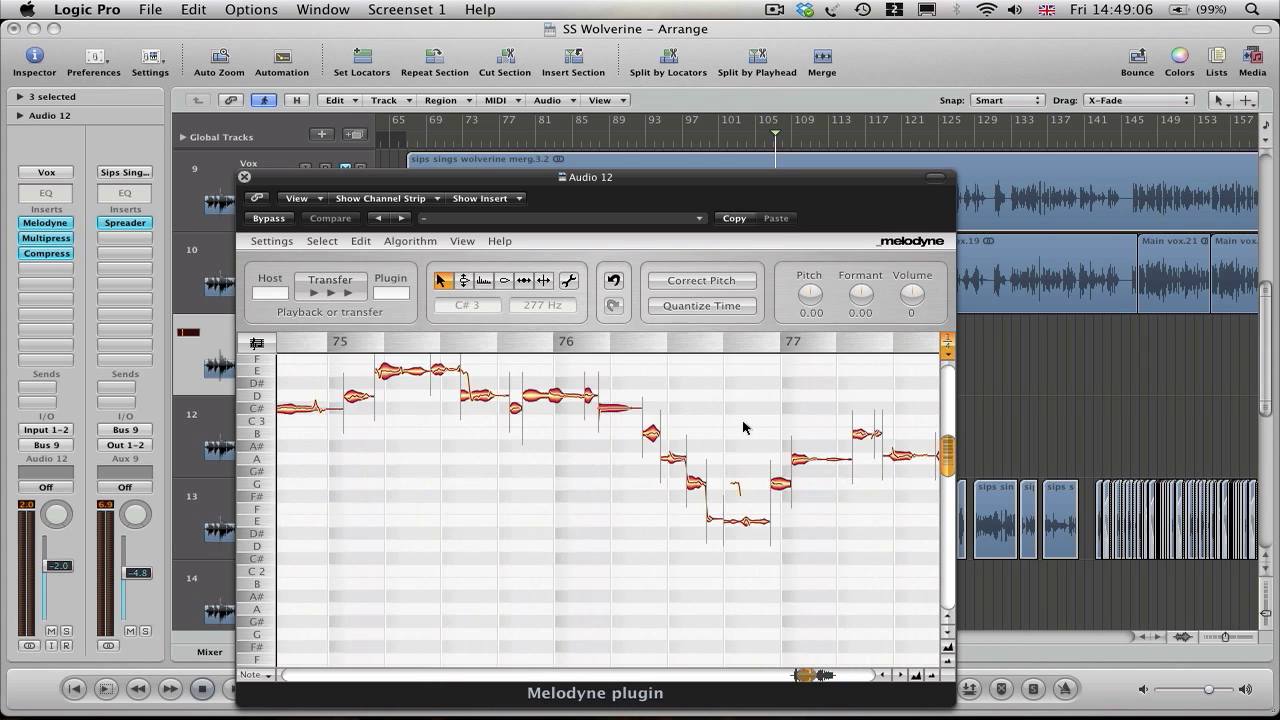
scroll(743, 428, "left", 1)
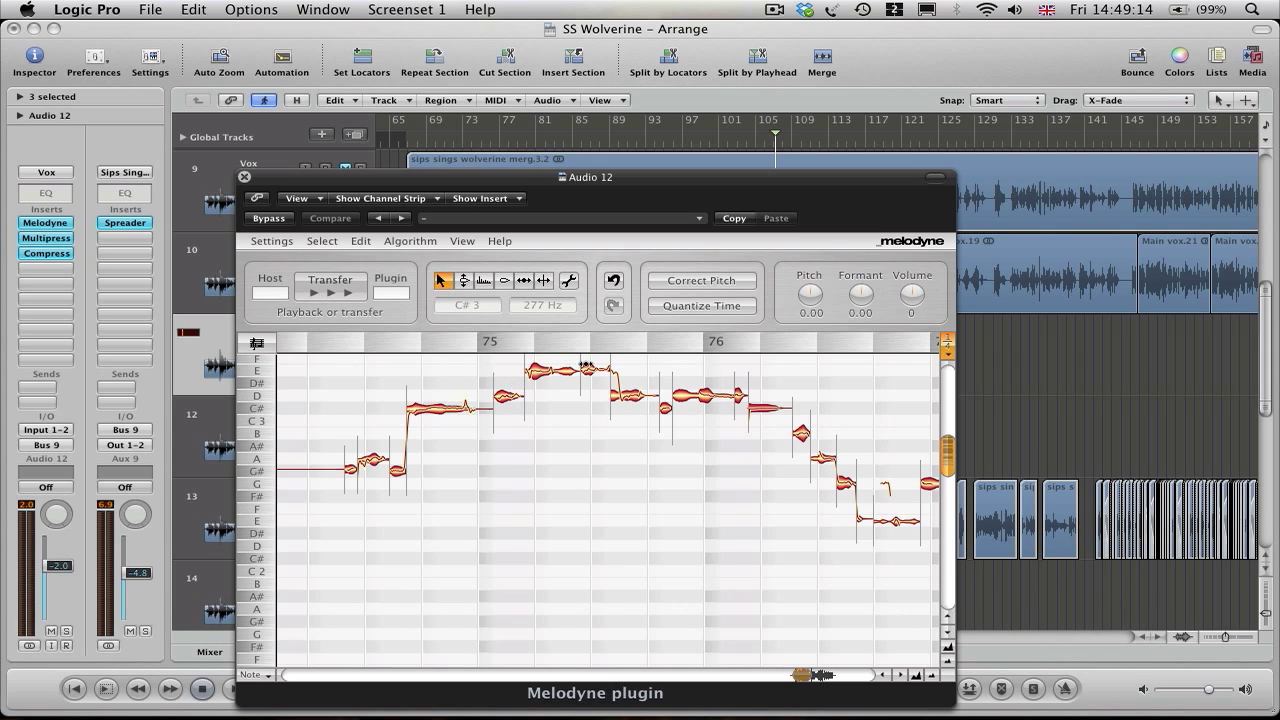
scroll(665, 413, "right", 3)
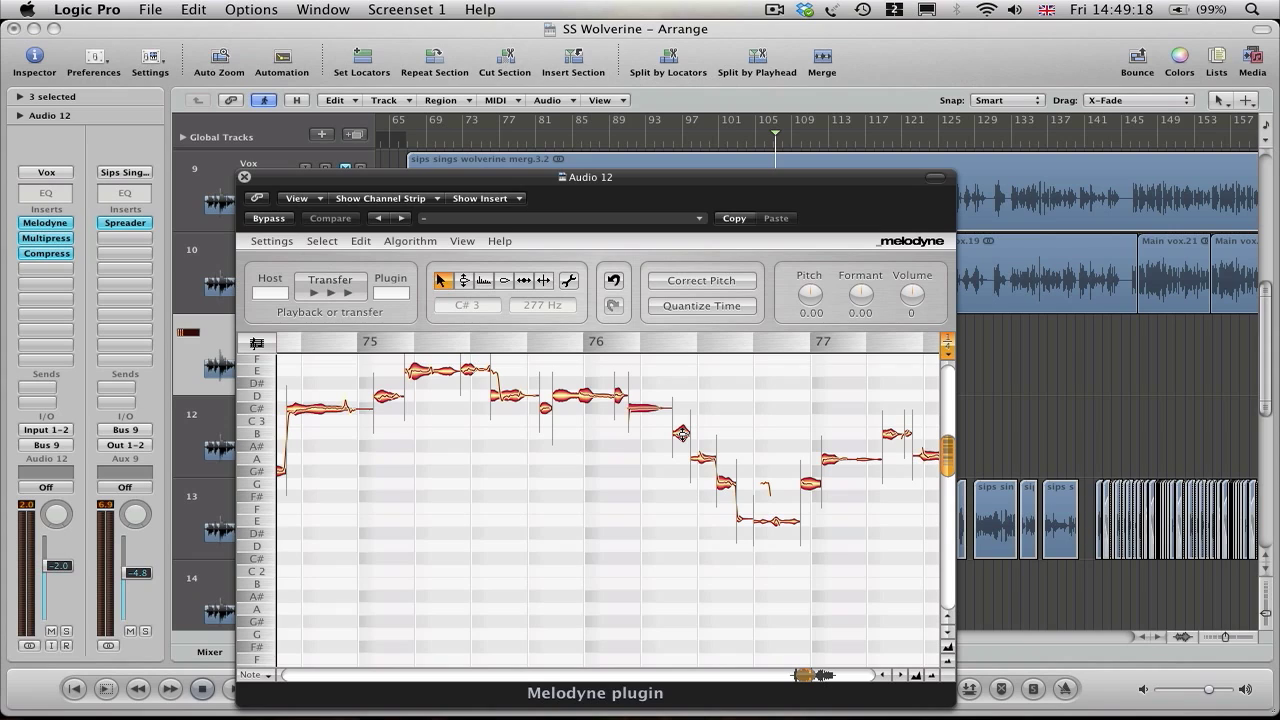
left_click(726, 482)
left_click(808, 482)
left_click_drag(808, 482, 809, 474)
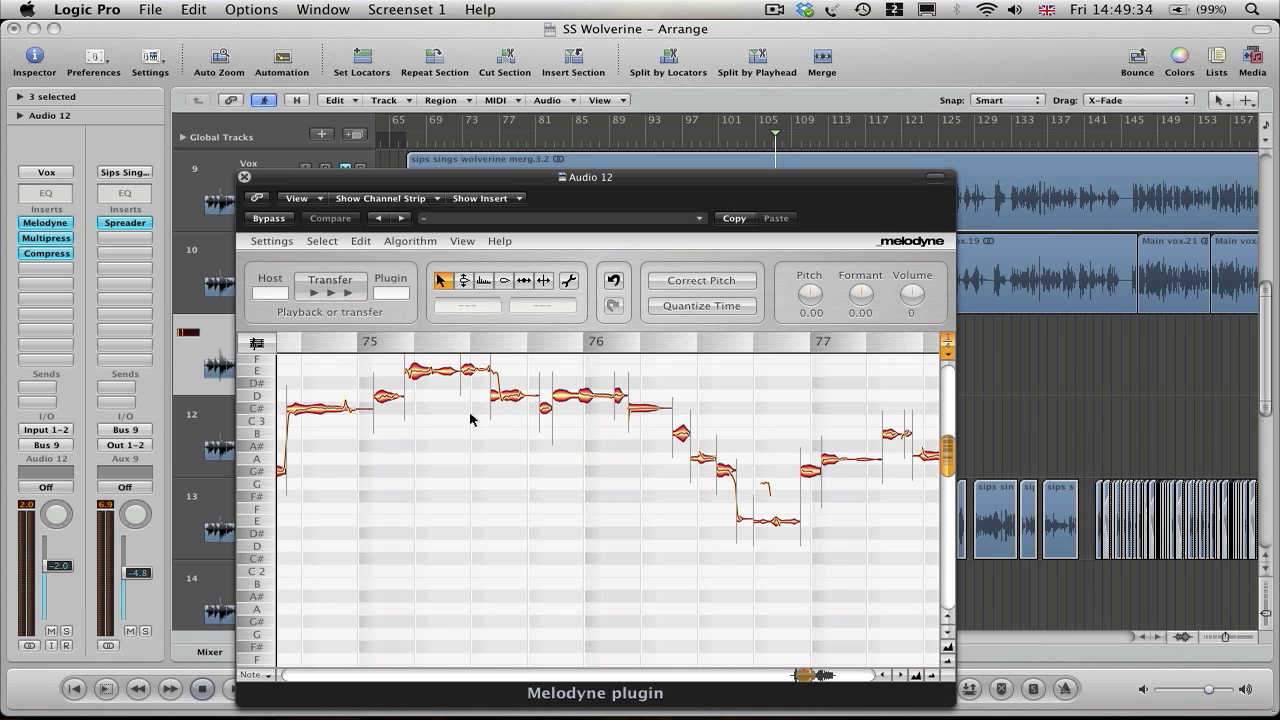
Select all the notes and apply Correct Pitch to them.
left_click(334, 241)
left_click(336, 257)
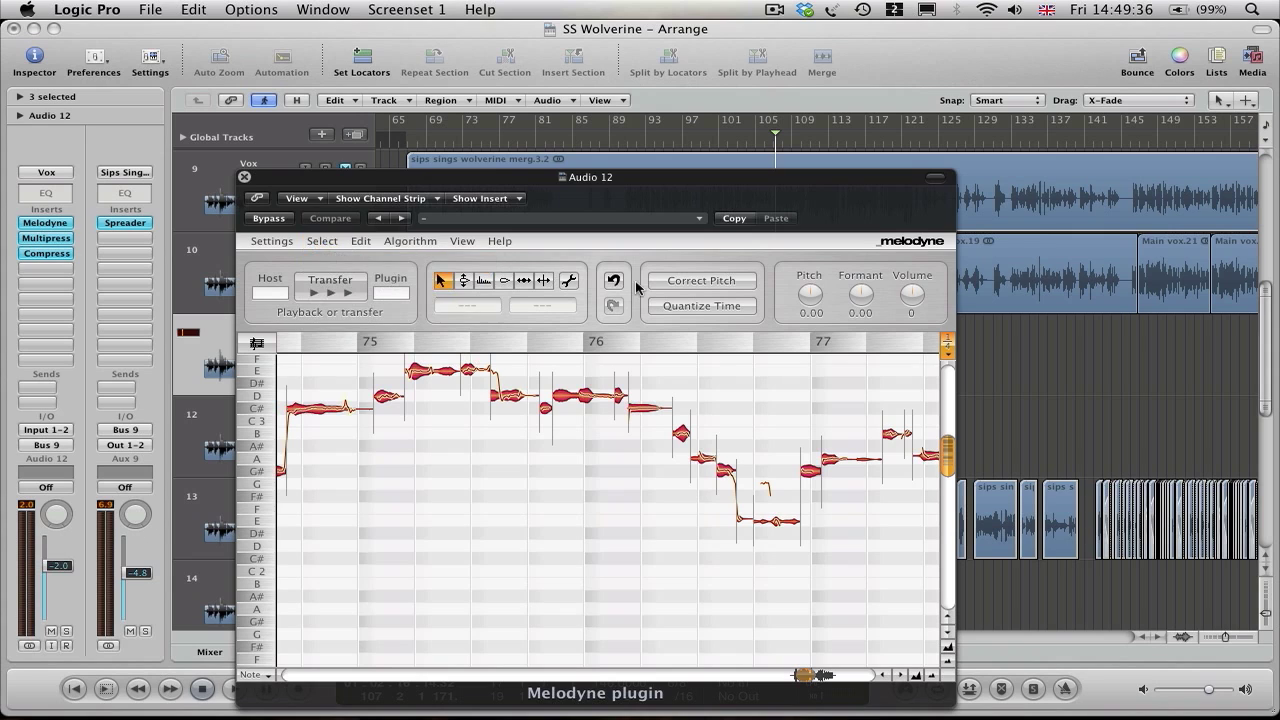
left_click(677, 287)
left_click(795, 389)
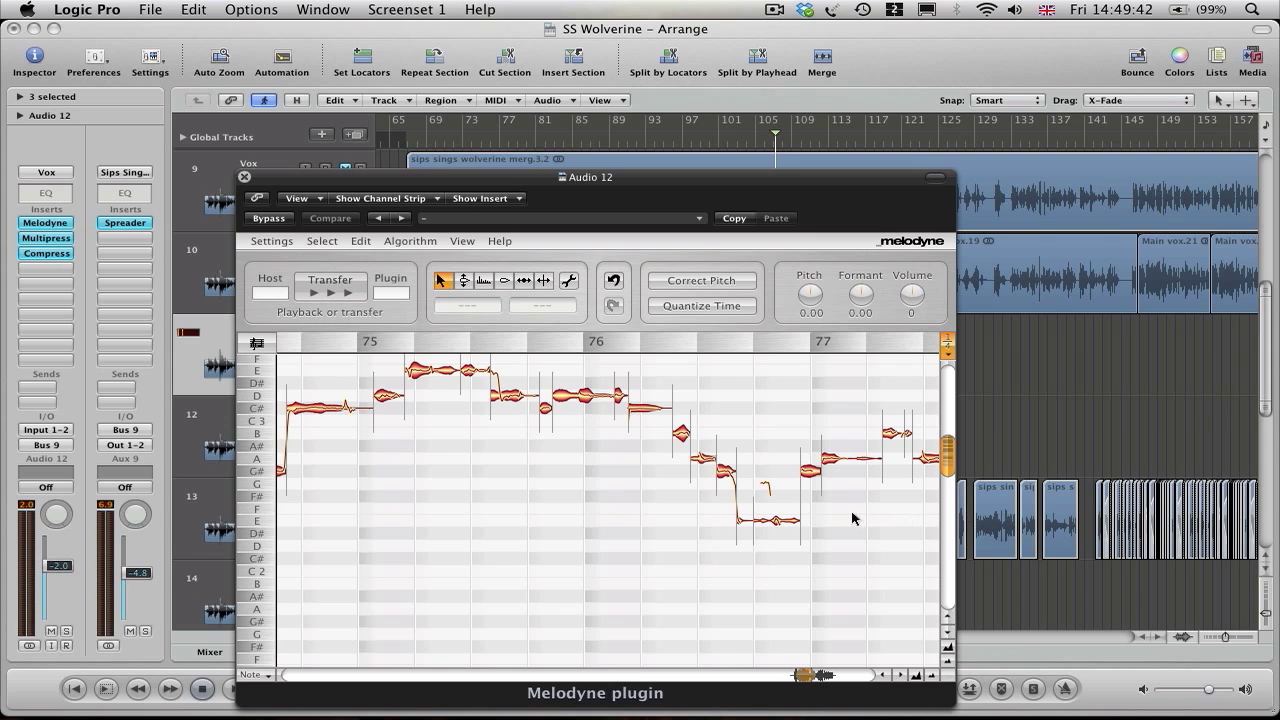
Raise the G notes around bar 78, including those just before and after the short low E note, to G#.
scroll(796, 477, "right", 3)
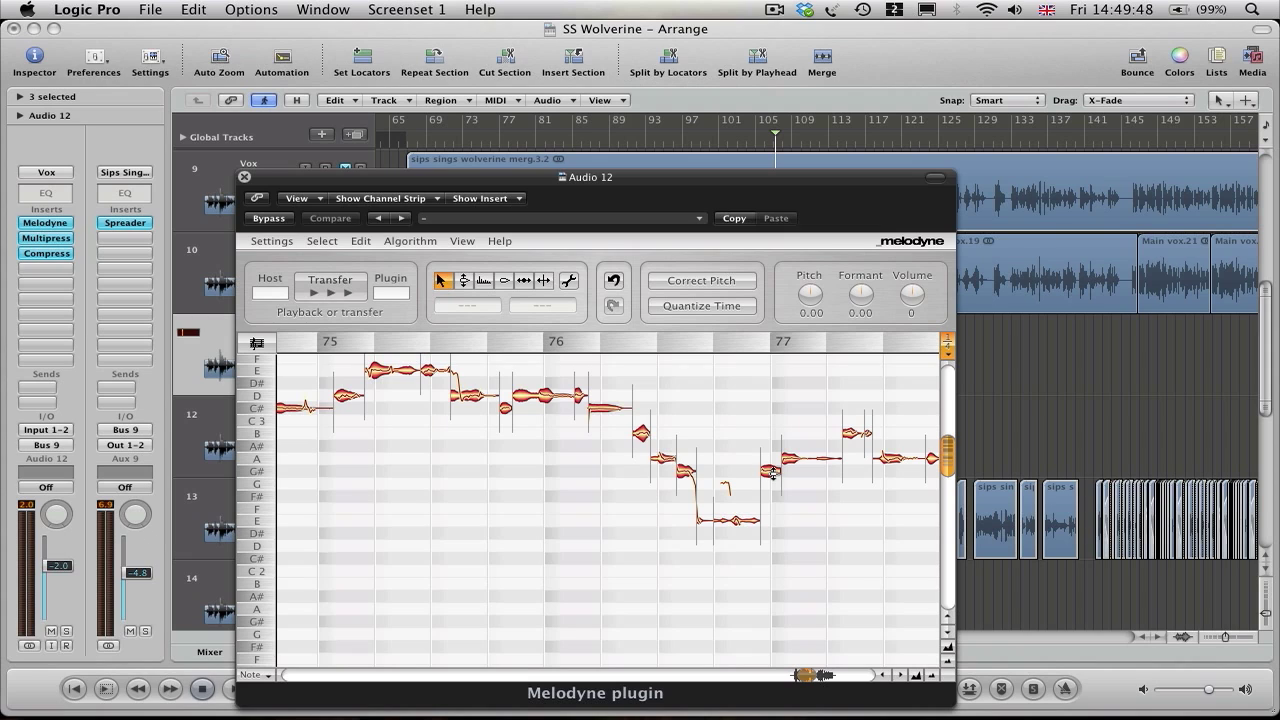
scroll(770, 472, "right", 4)
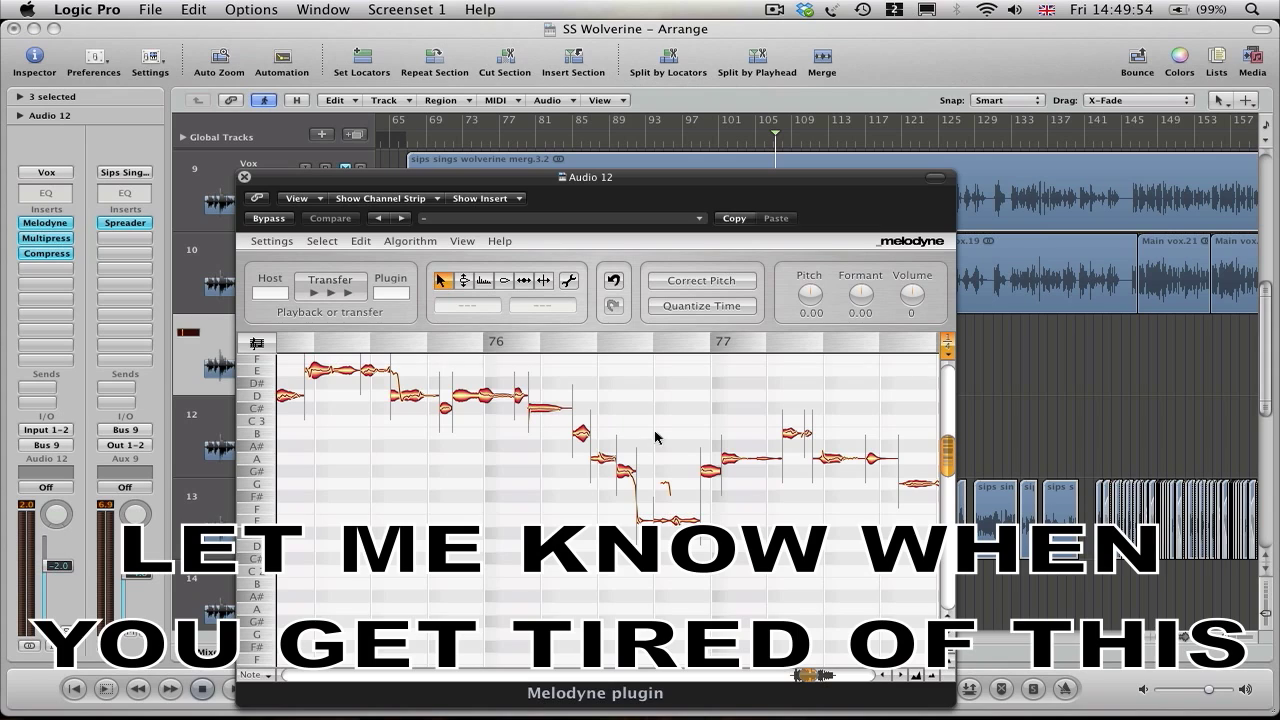
scroll(655, 437, "right", 6)
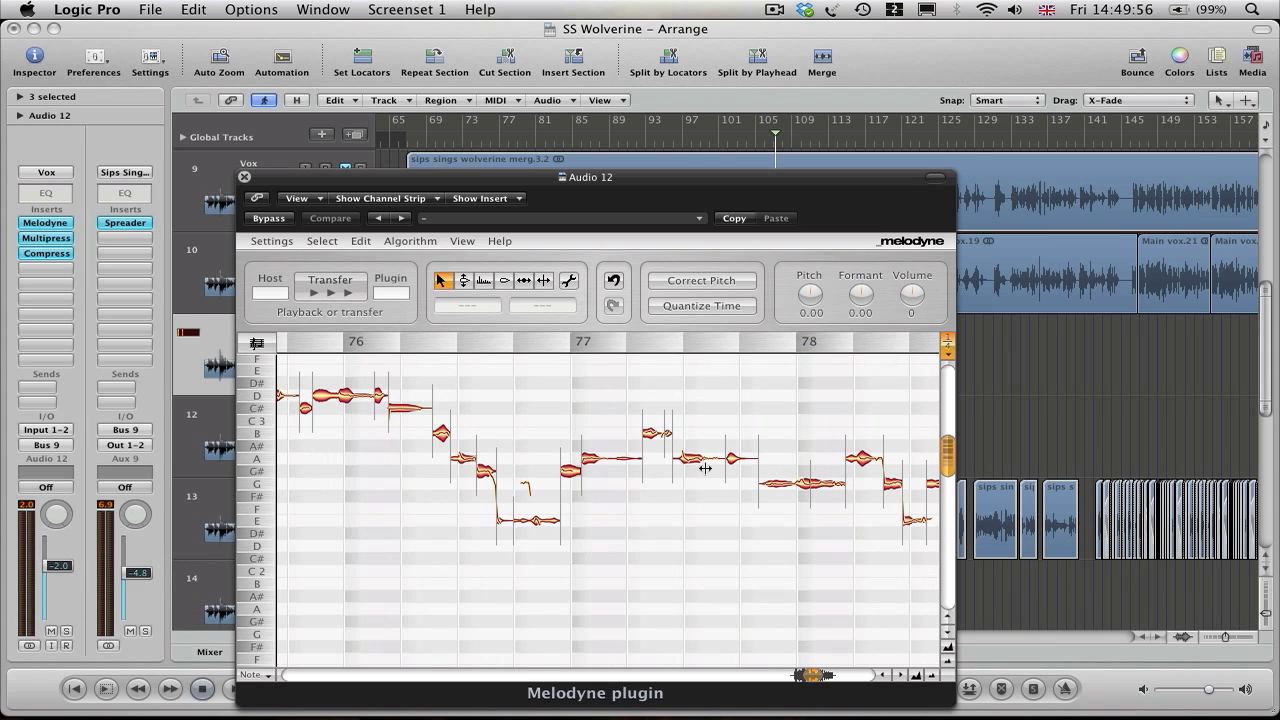
scroll(705, 468, "right", 4)
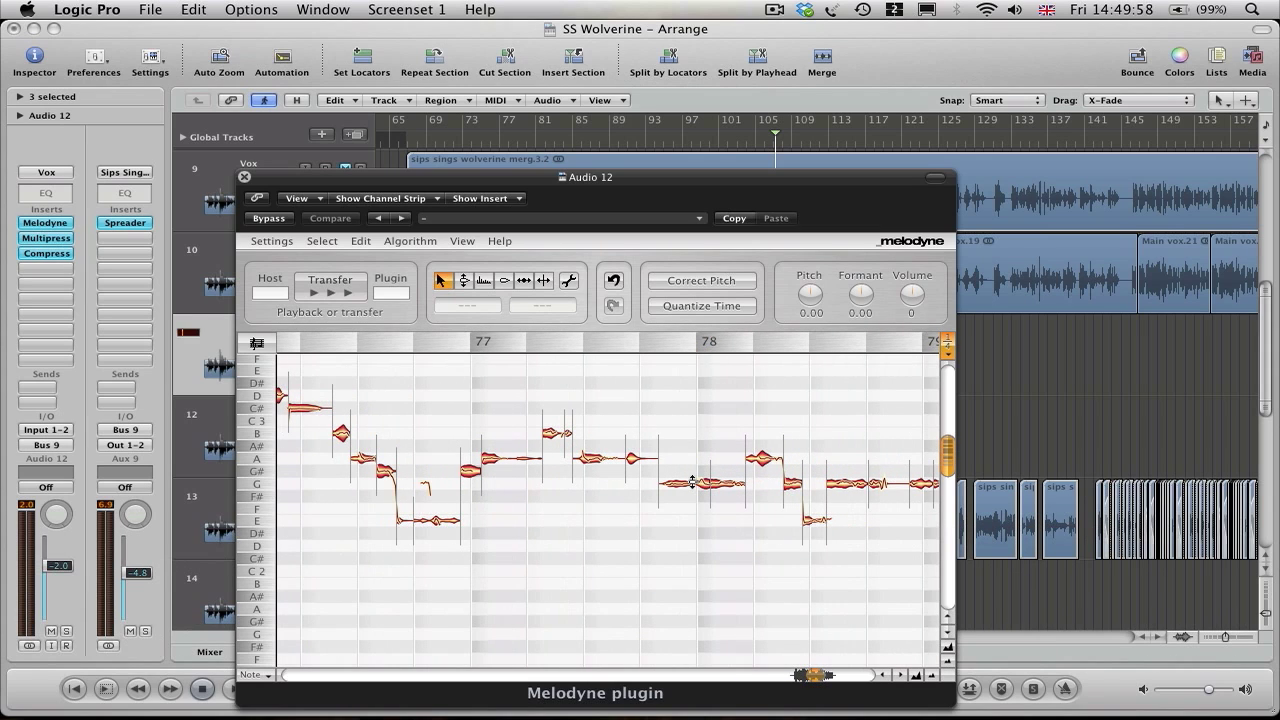
left_click(690, 485)
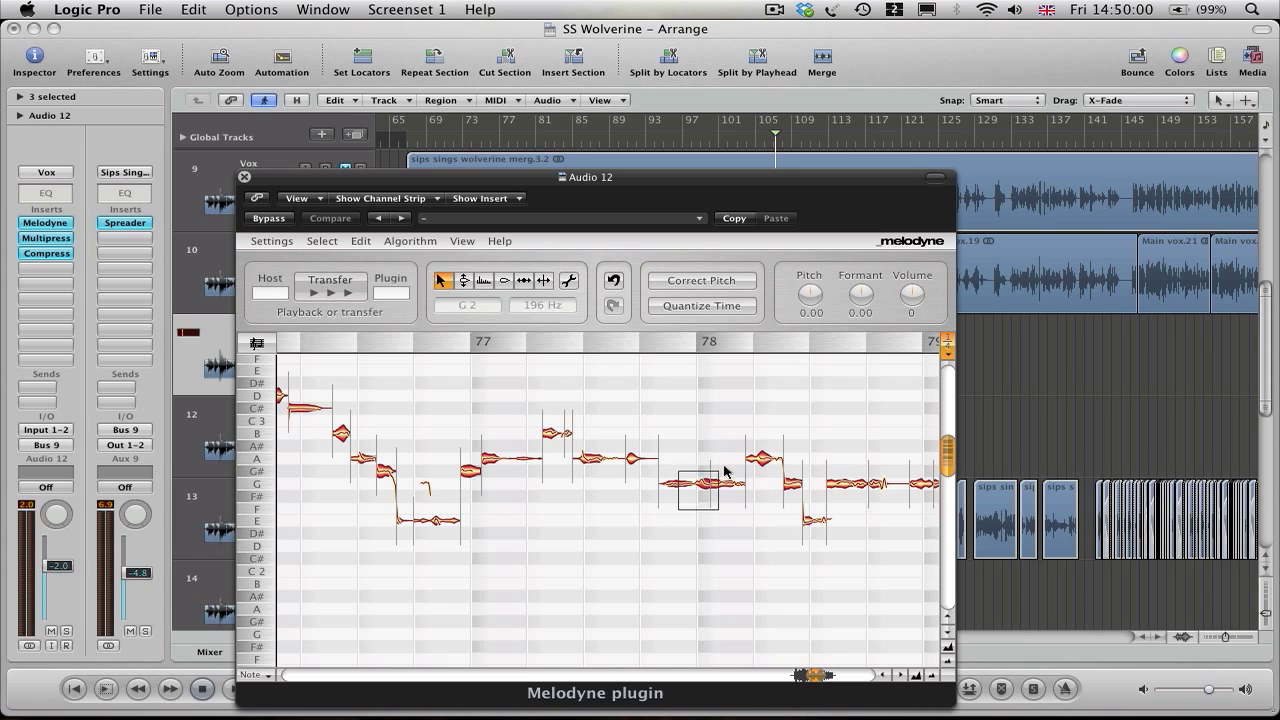
left_click_drag(726, 482, 851, 470)
Select the remaining G notes around the start of bar 79 and raise them to G#.
scroll(851, 470, "right", 2)
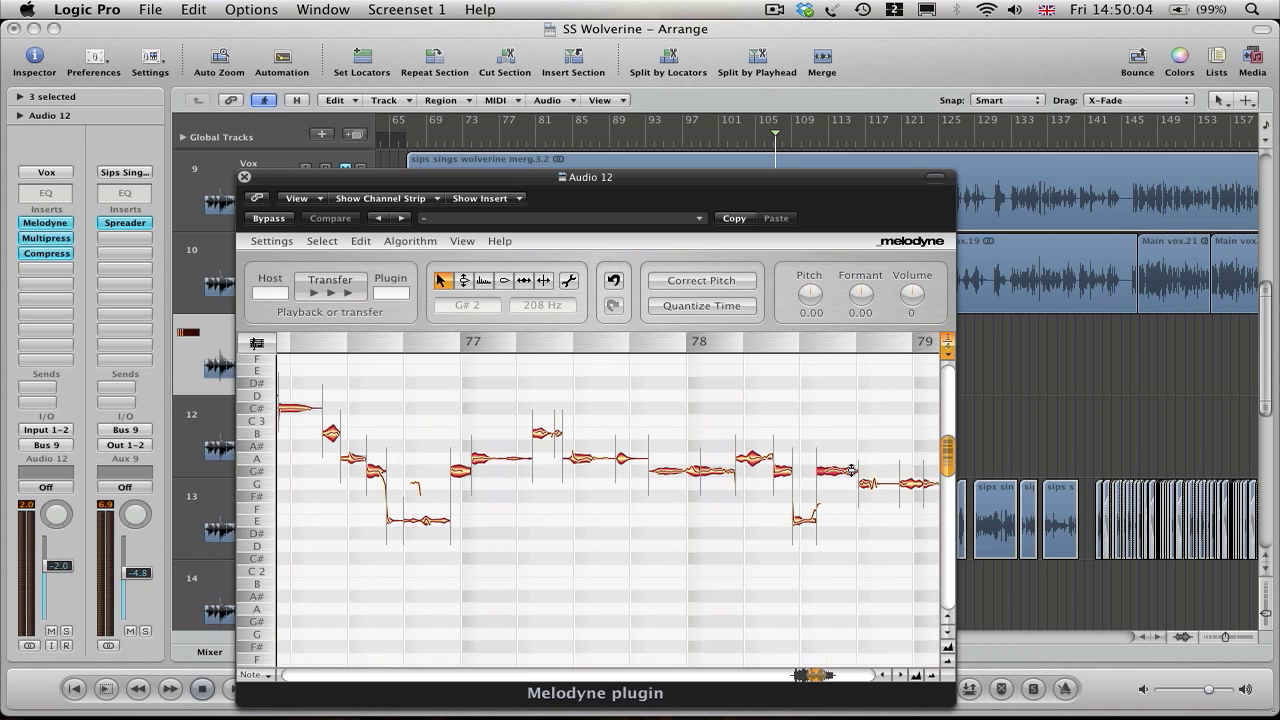
scroll(841, 476, "right", 2)
scroll(841, 476, "right", 2)
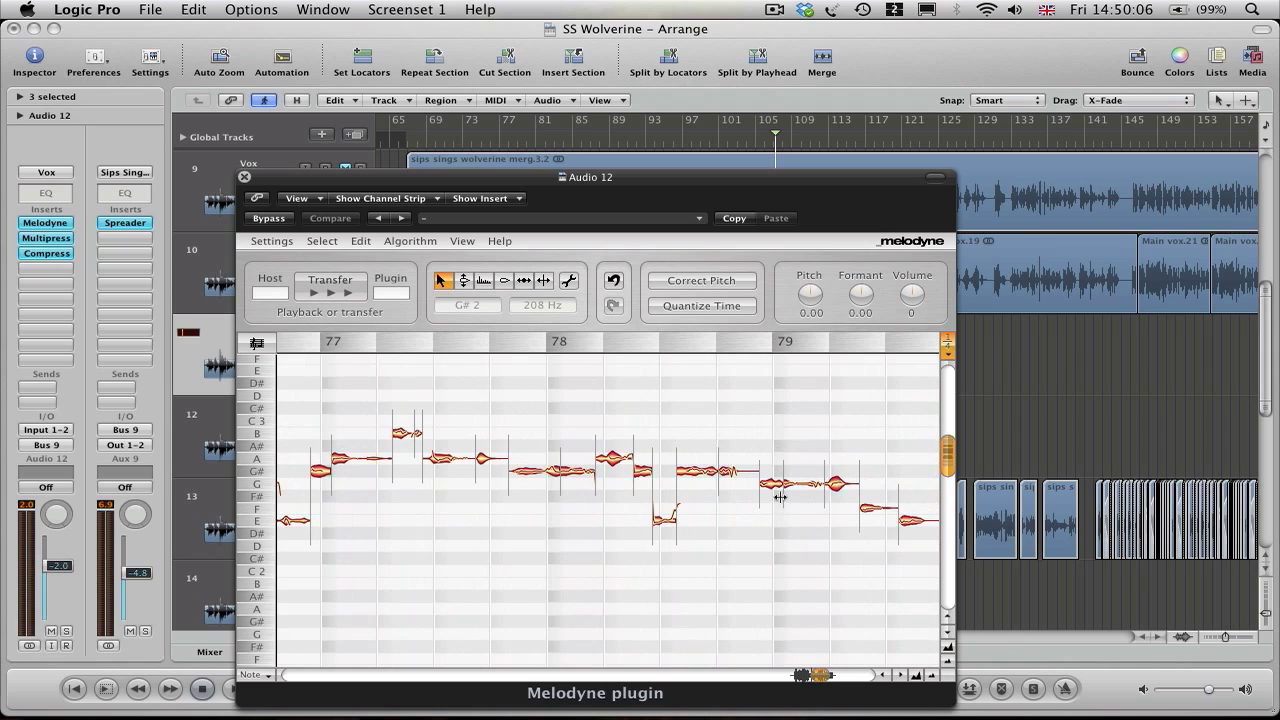
left_click_drag(774, 519, 838, 471)
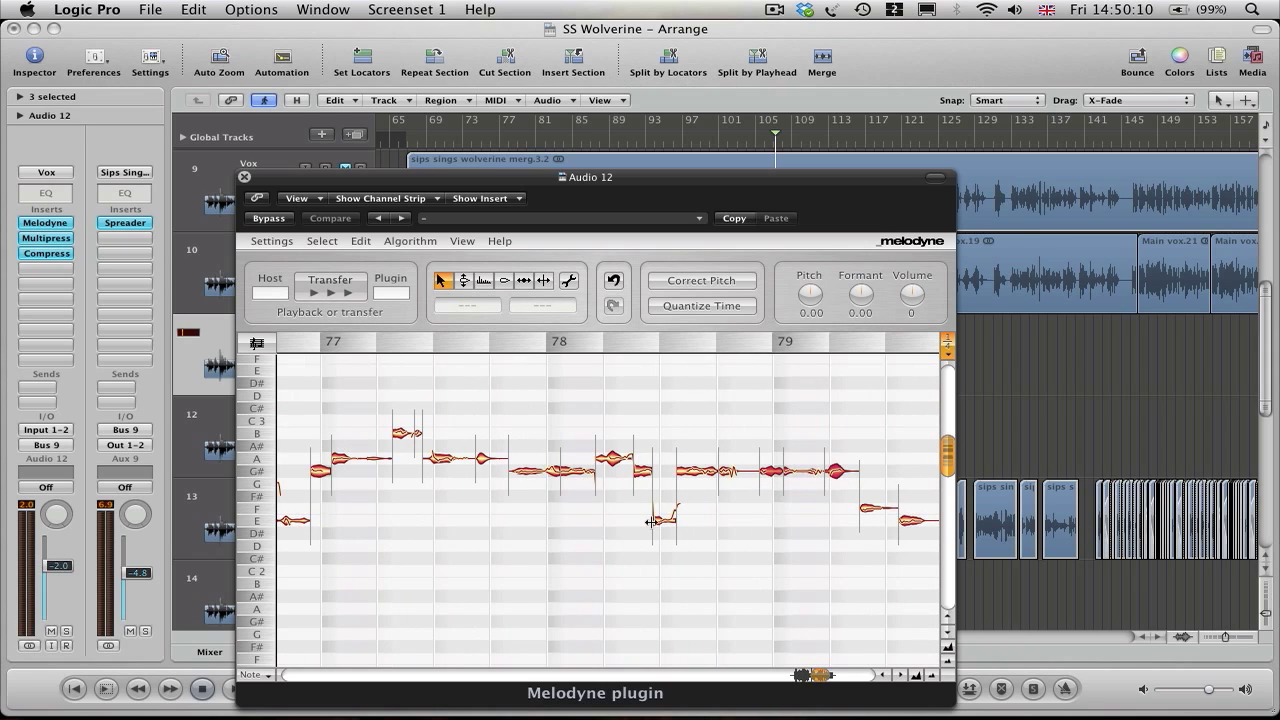
Raise the F note in bar 79 to F# and the final sustained C notes after bar 80 to C#.
scroll(650, 521, "right", 1)
scroll(650, 521, "right", 5)
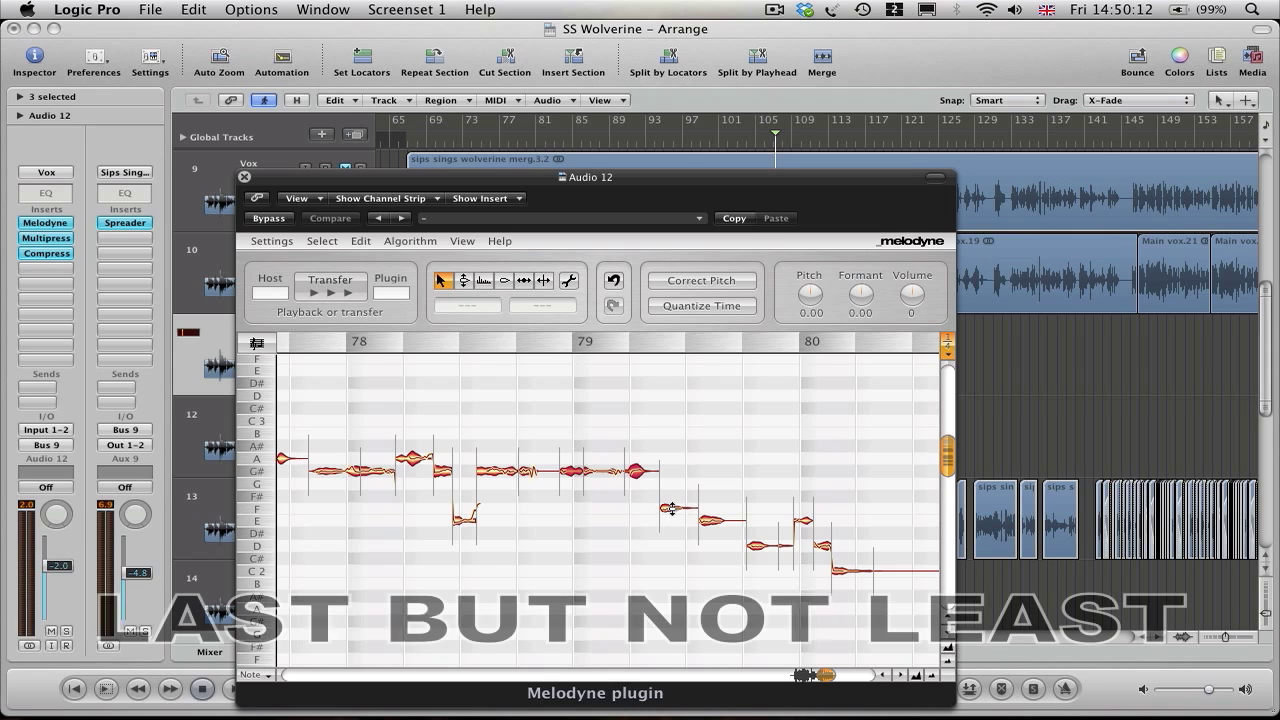
left_click_drag(675, 508, 676, 496)
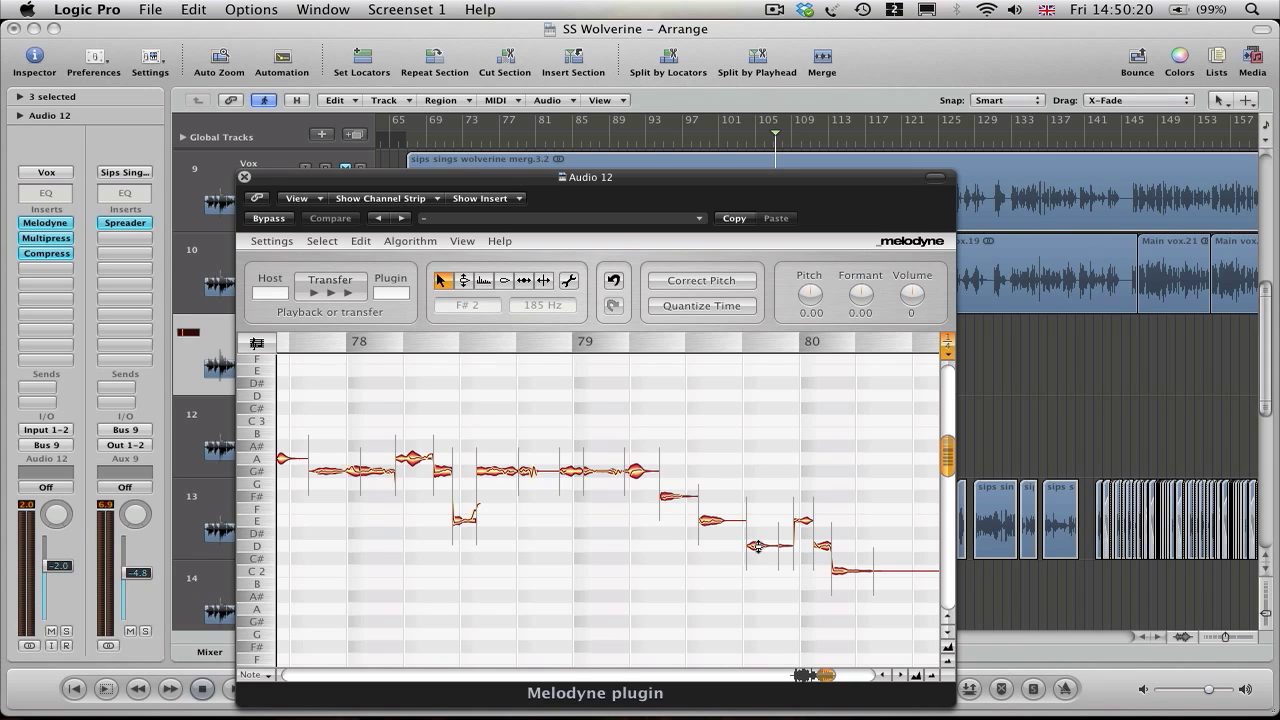
scroll(758, 546, "right", 2)
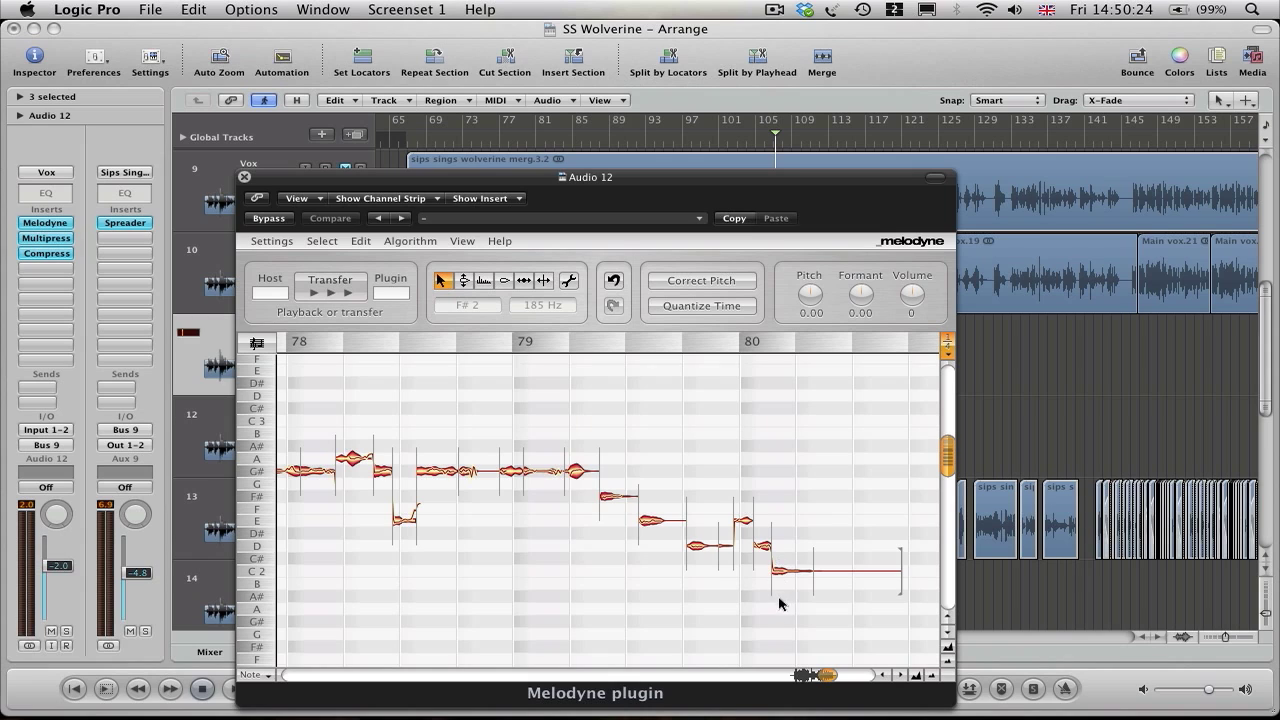
left_click_drag(780, 603, 874, 548)
left_click_drag(803, 570, 802, 561)
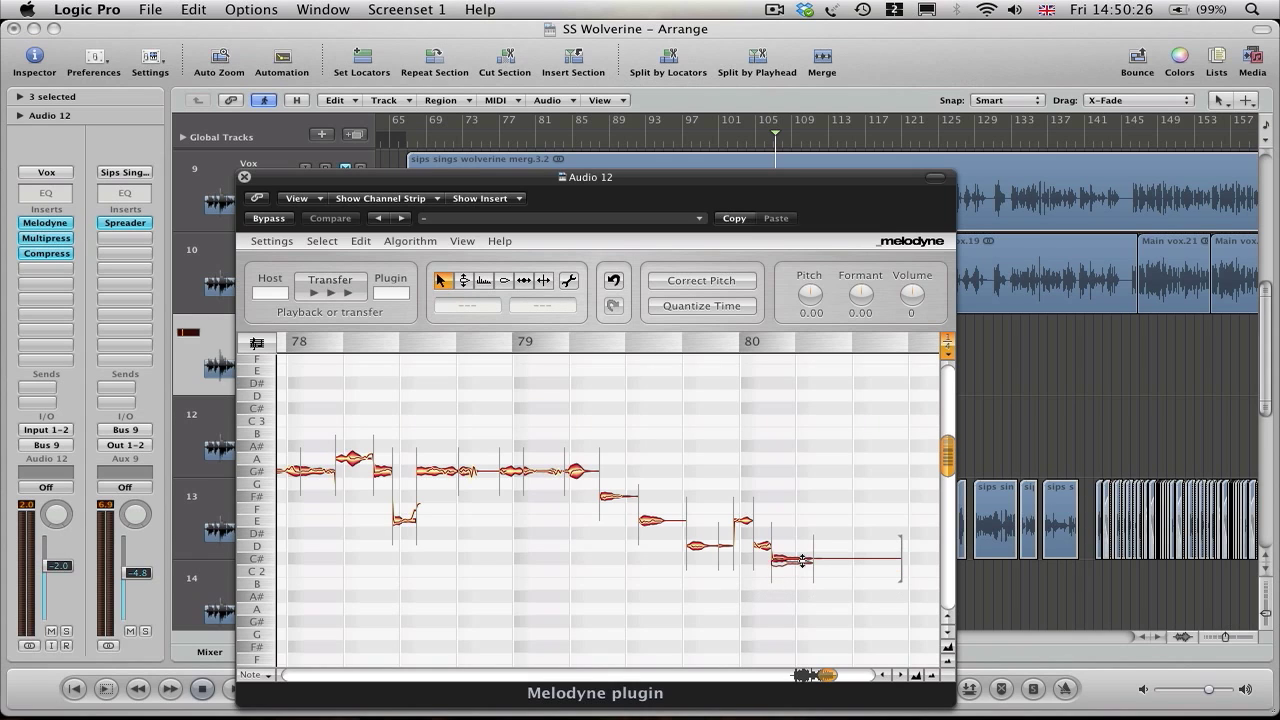
Move the Melodyne window clear of the vocal tracks and solo Audio 12 and Audio 11.
scroll(752, 549, "left", 6)
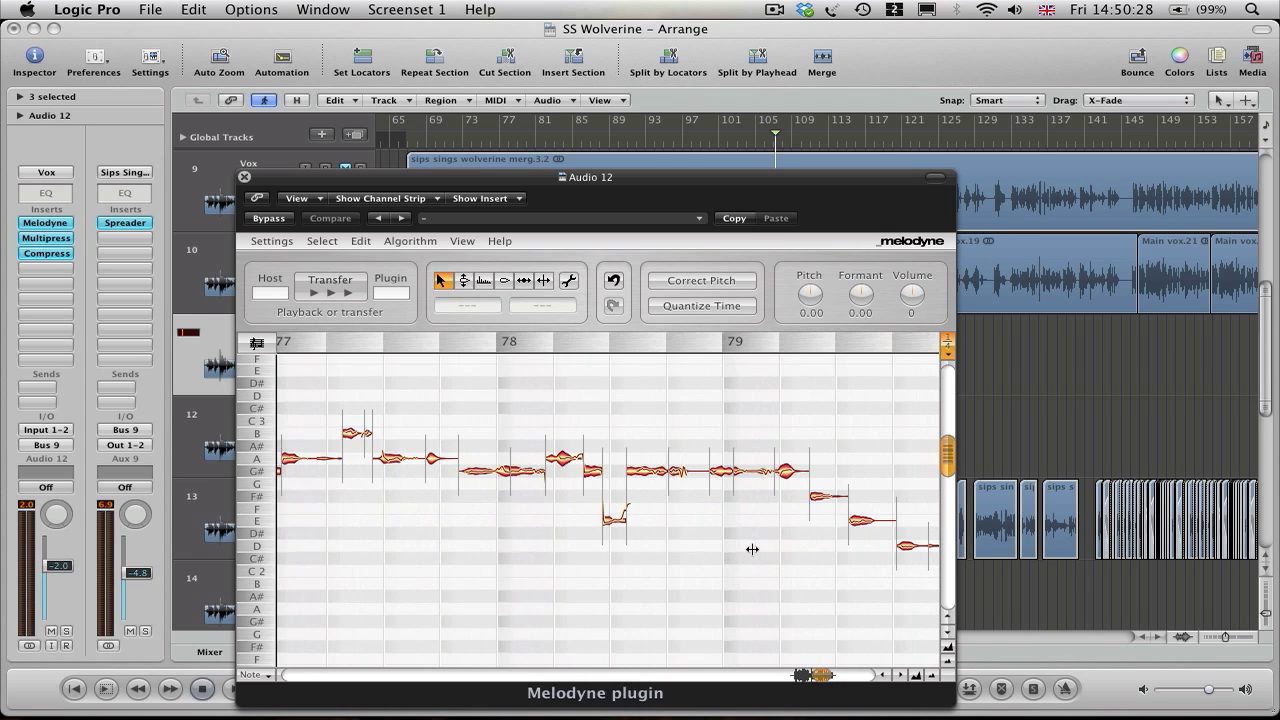
scroll(752, 549, "left", 5)
scroll(752, 549, "left", 19)
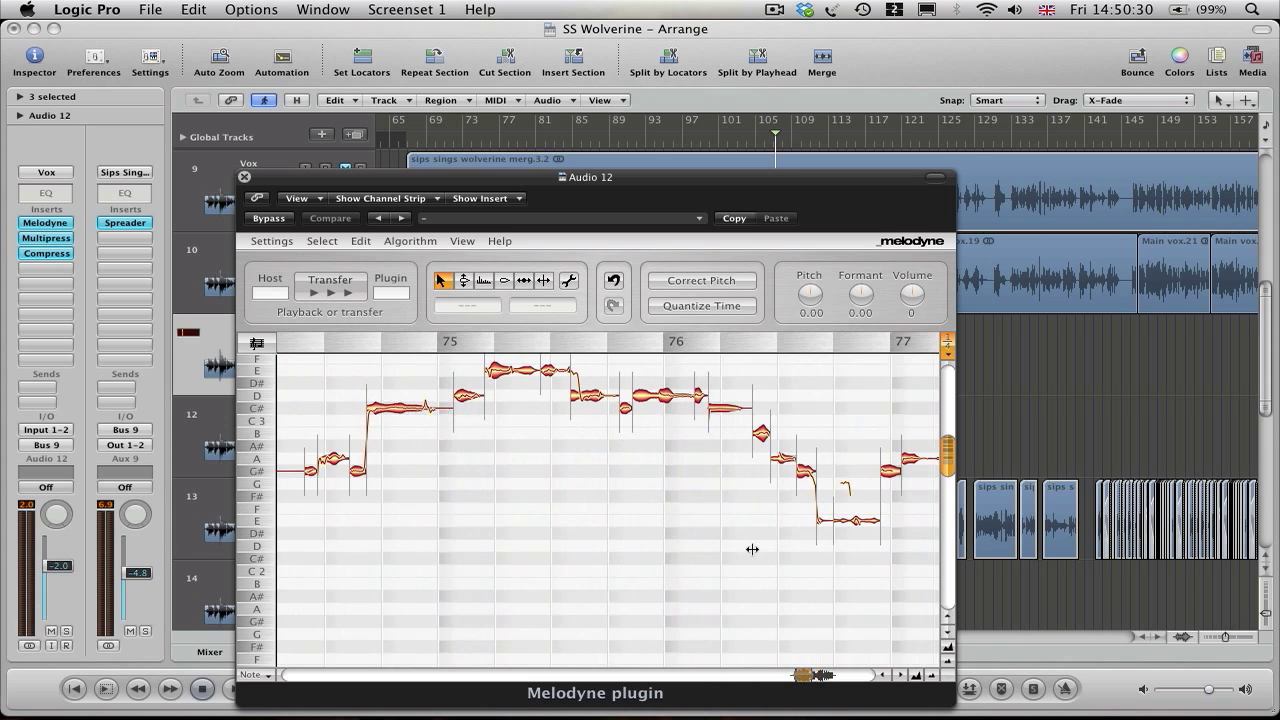
scroll(752, 549, "up", 1)
scroll(752, 549, "right", 4)
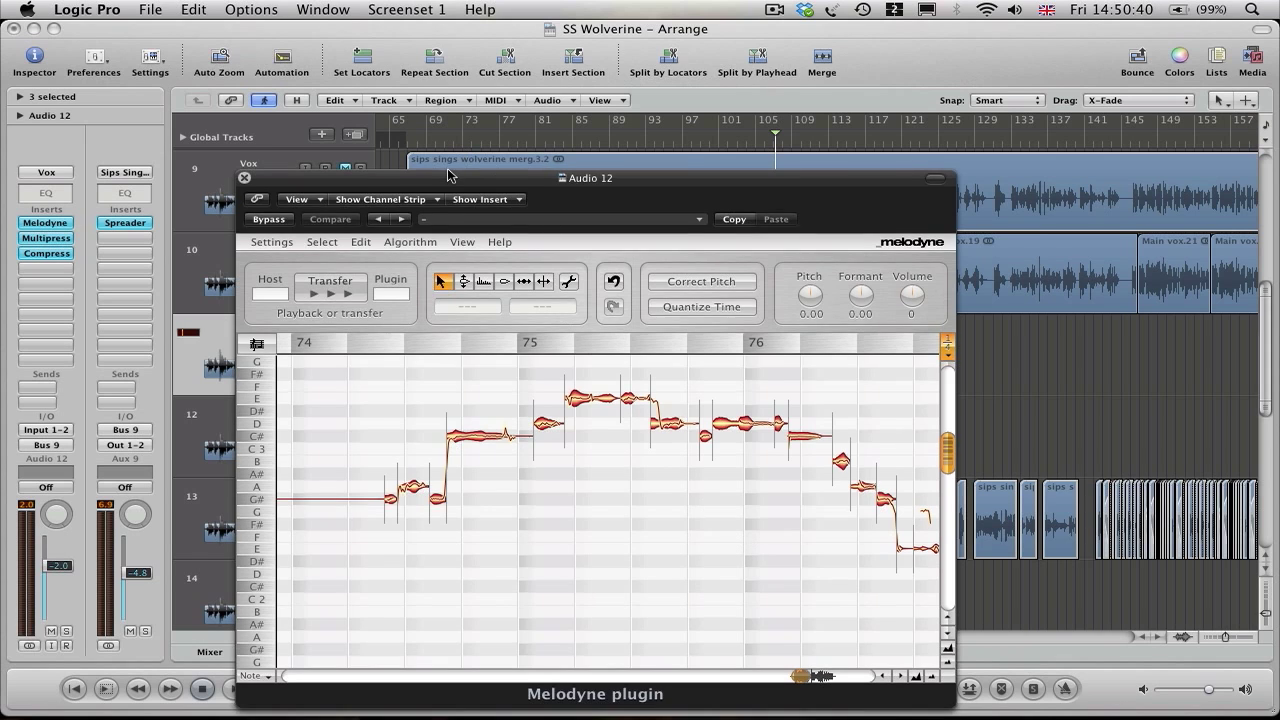
left_click_drag(452, 177, 595, 426)
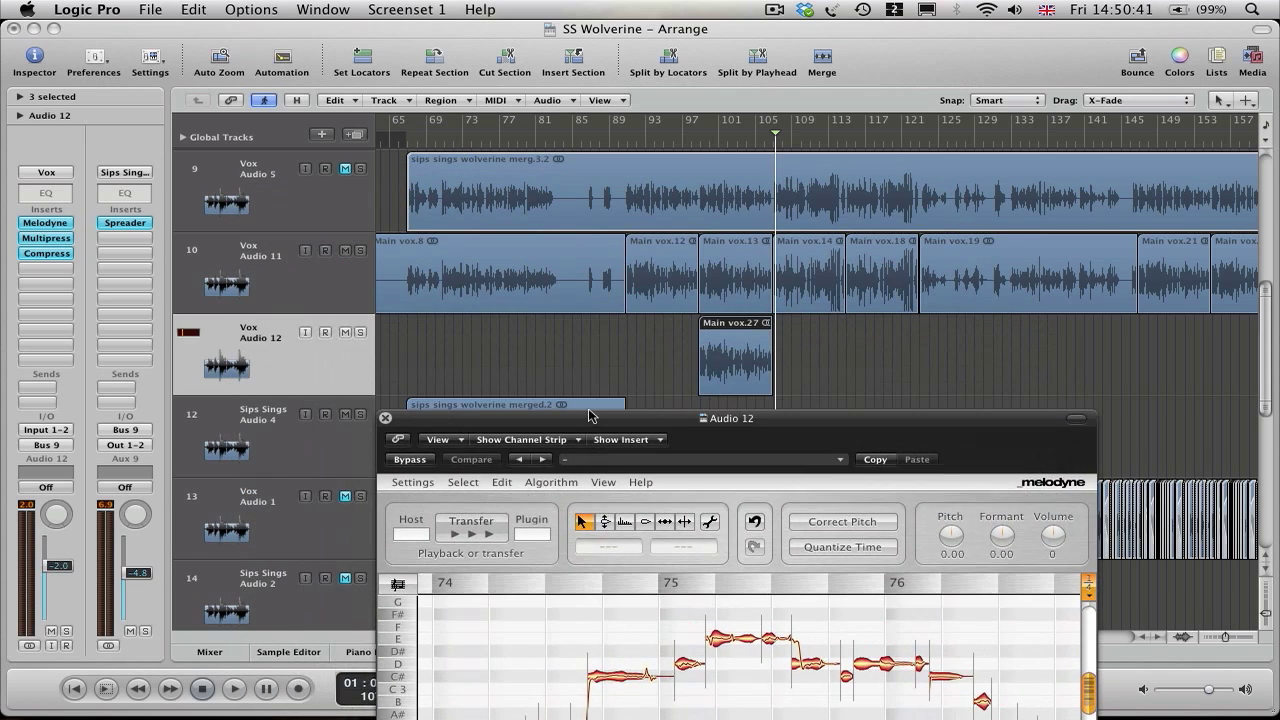
left_click(360, 332)
left_click(360, 251)
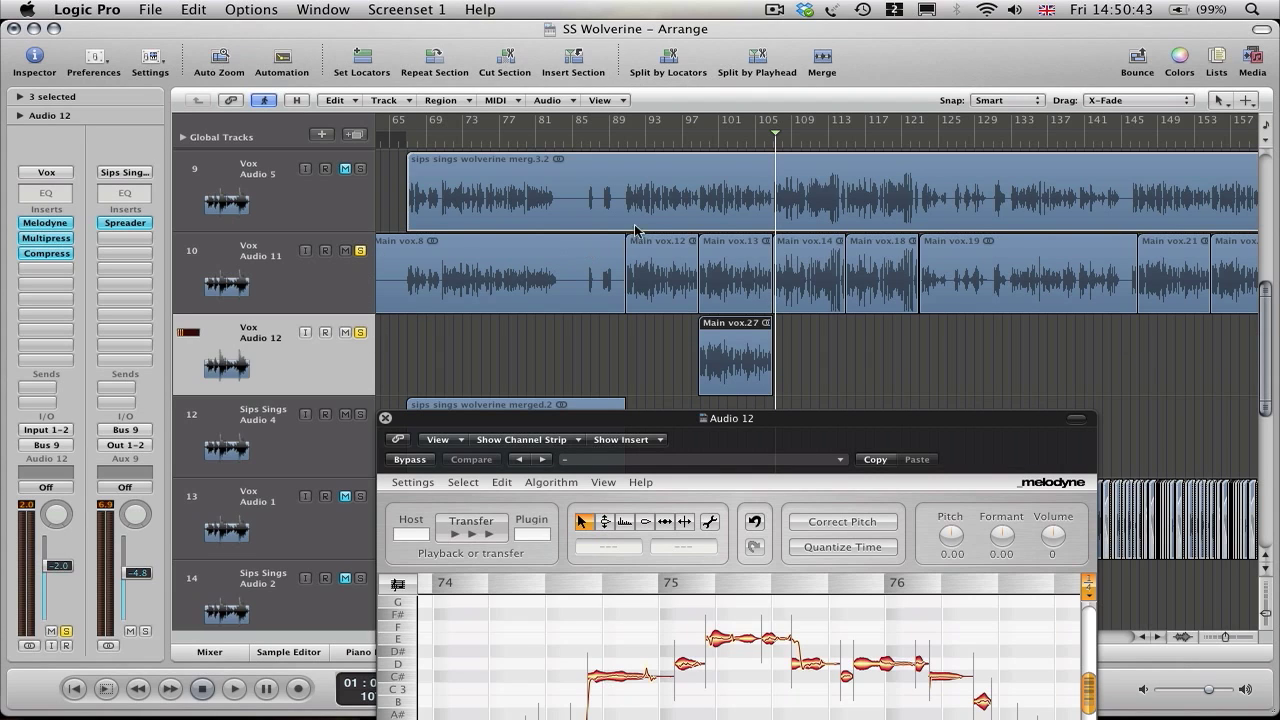
Play the soloed vocal and harmony from about bar 97, stop playback and take Audio 12 out of solo.
double_click(689, 148)
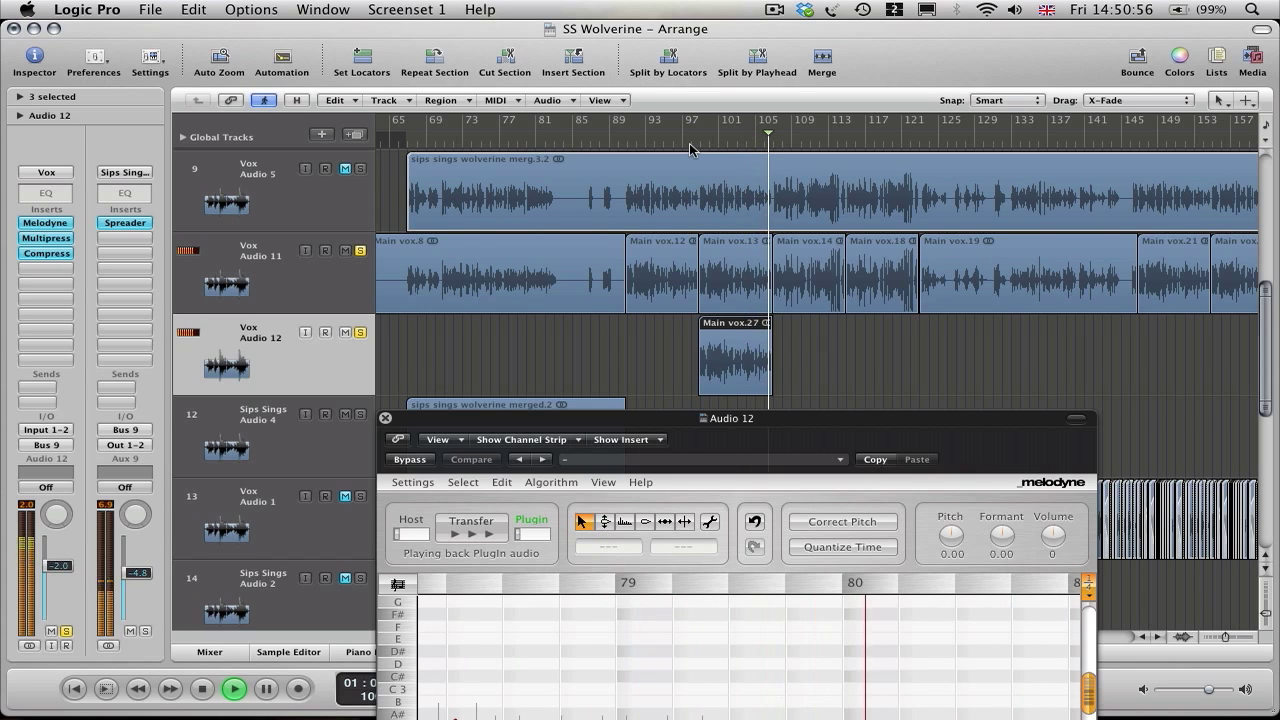
key("space")
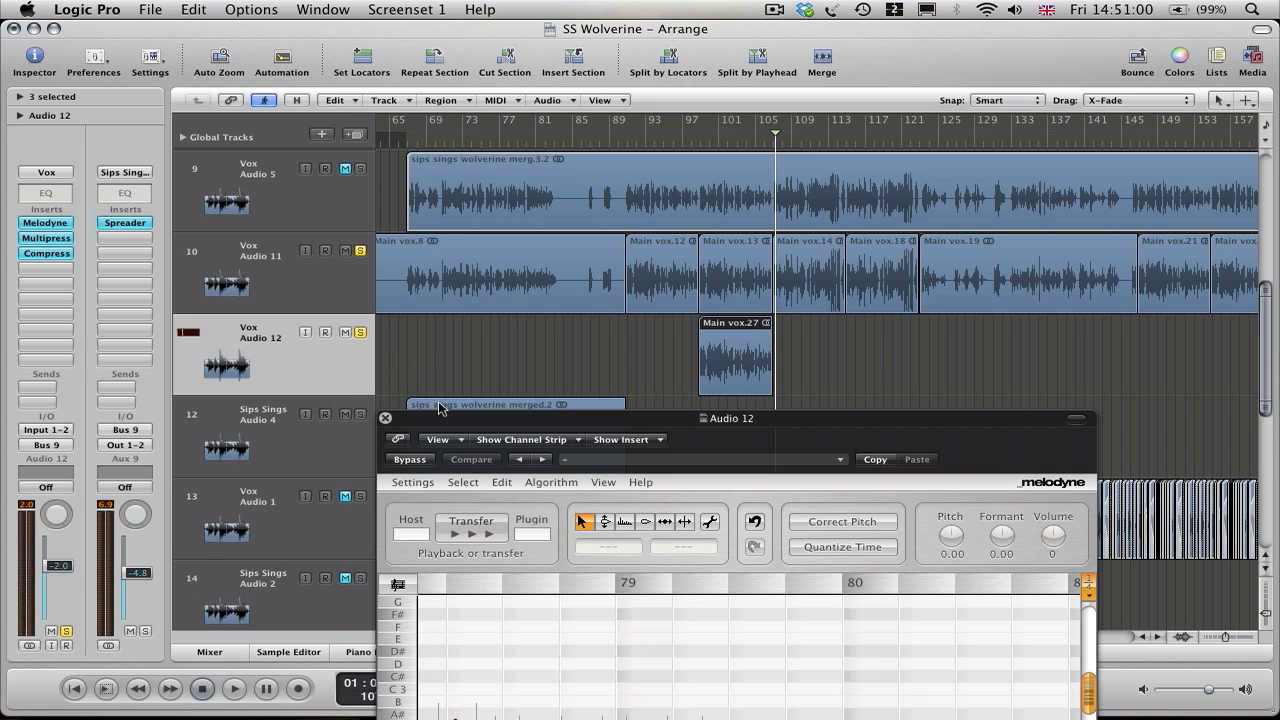
left_click(359, 333)
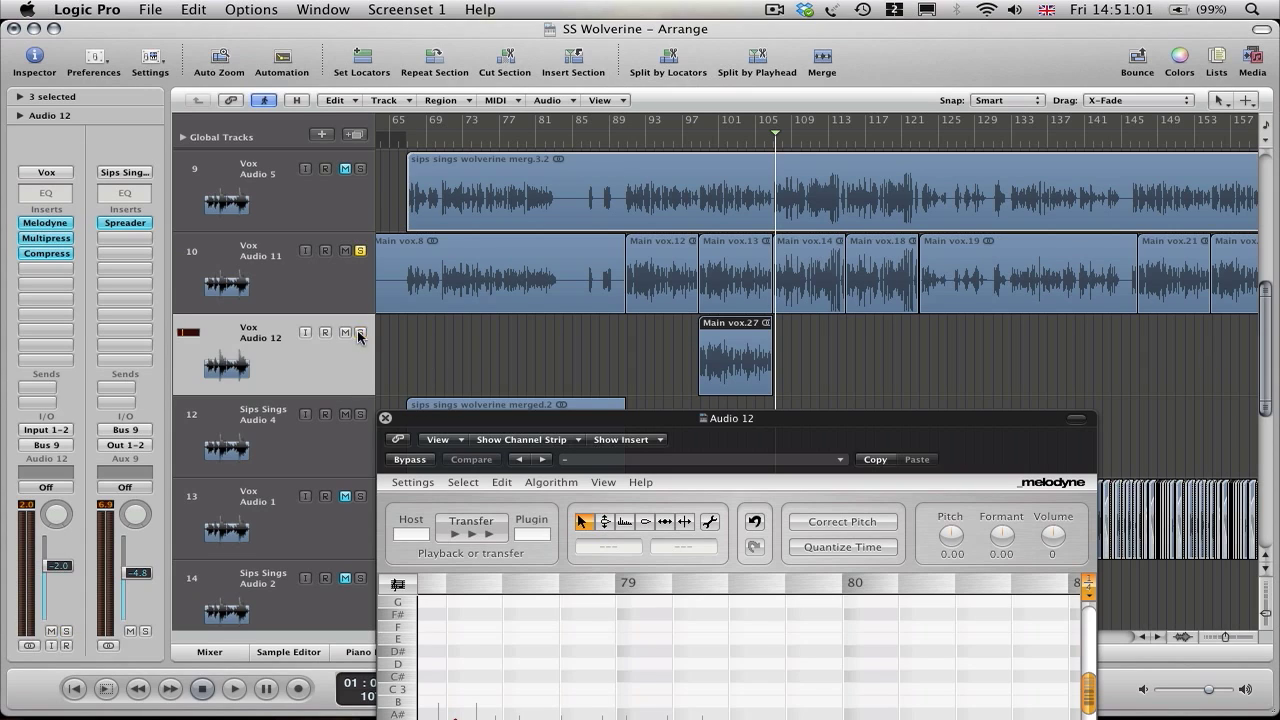
Take Audio 11 out of solo and play the full mix through the Main vox.27 region from about bar 98.
left_click(360, 253)
left_click(697, 148)
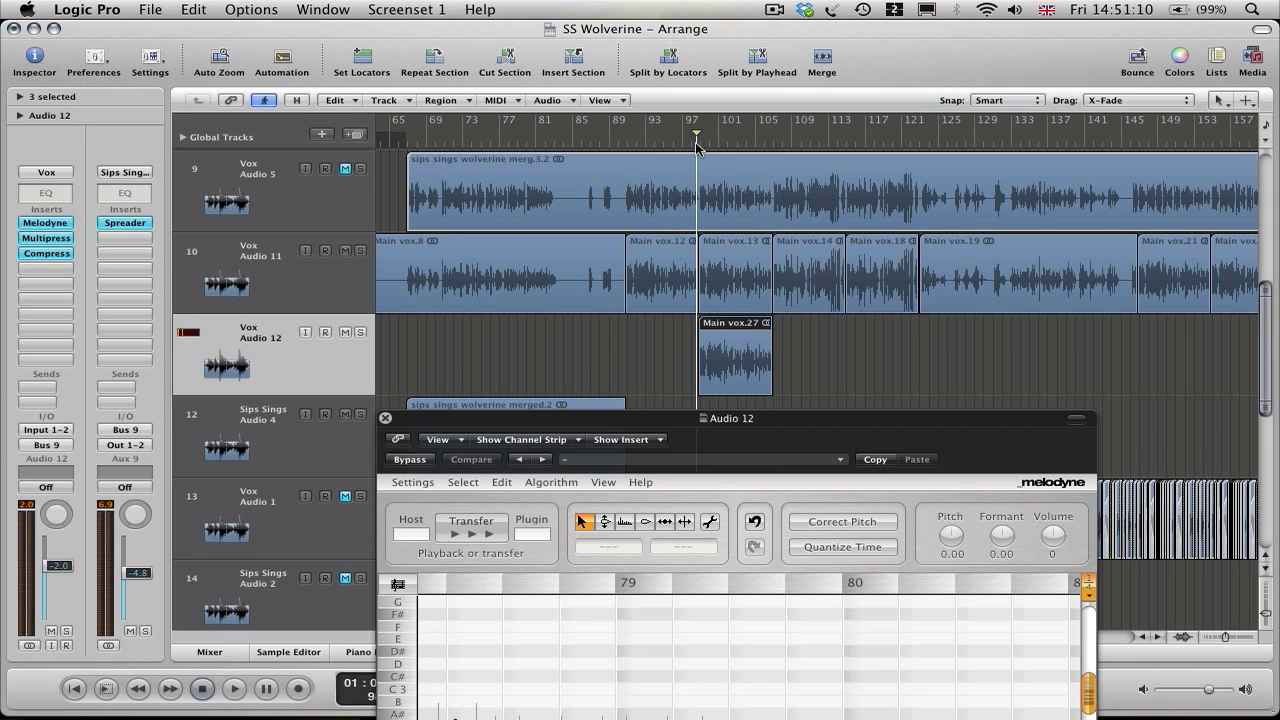
key("space")
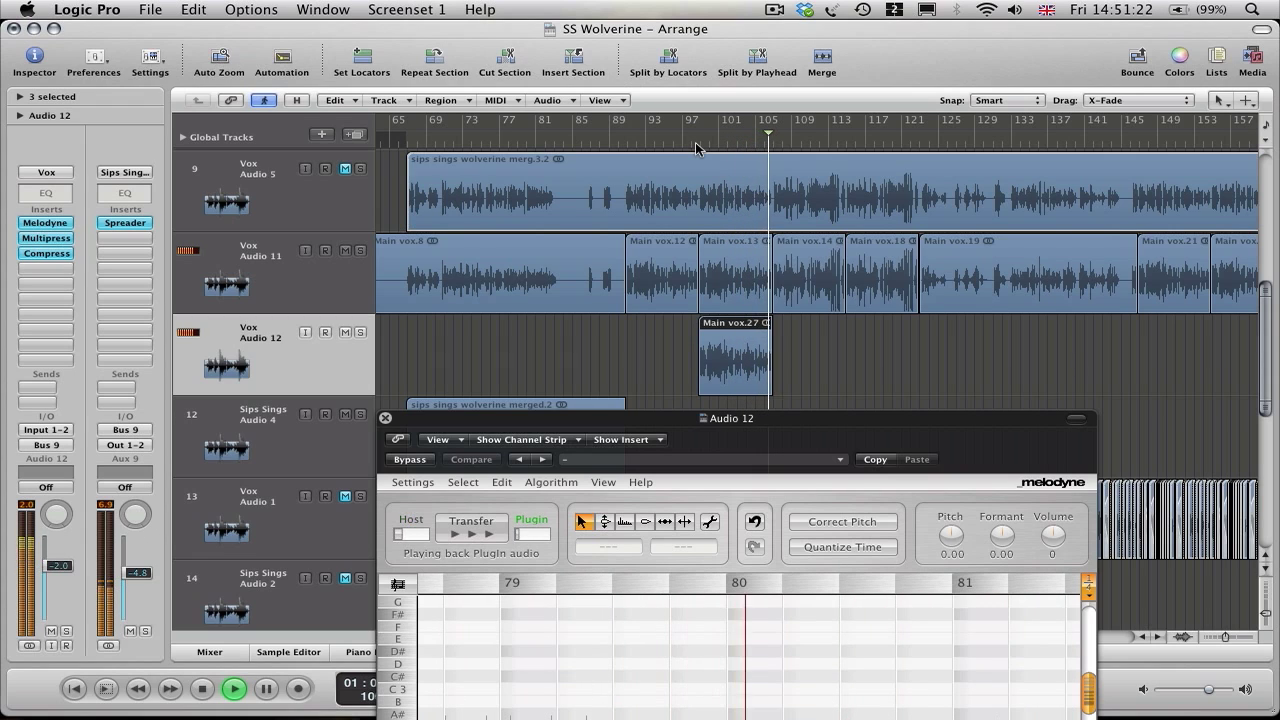
key("space")
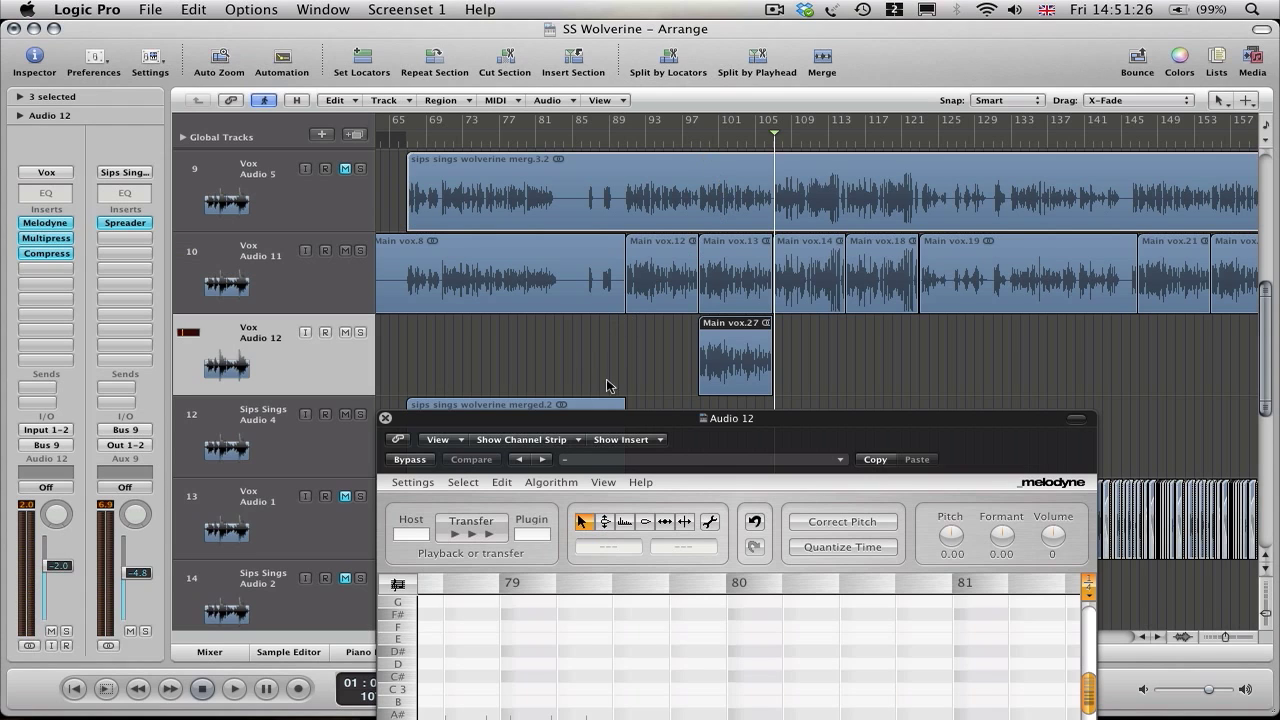
Close Audio 12's Melodyne window and view the final regions on Audio 11 and Audio 12.
left_click_drag(627, 415, 651, 405)
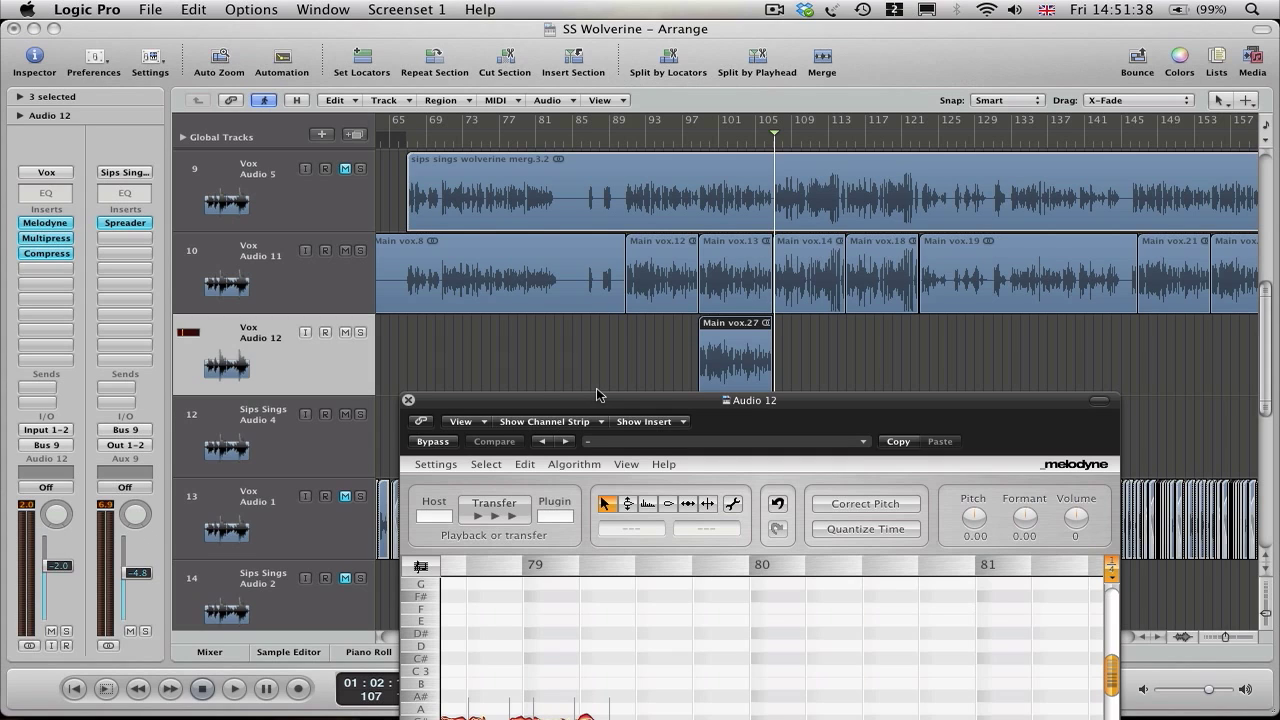
left_click(408, 399)
scroll(612, 358, "right", 5)
scroll(614, 364, "right", 4)
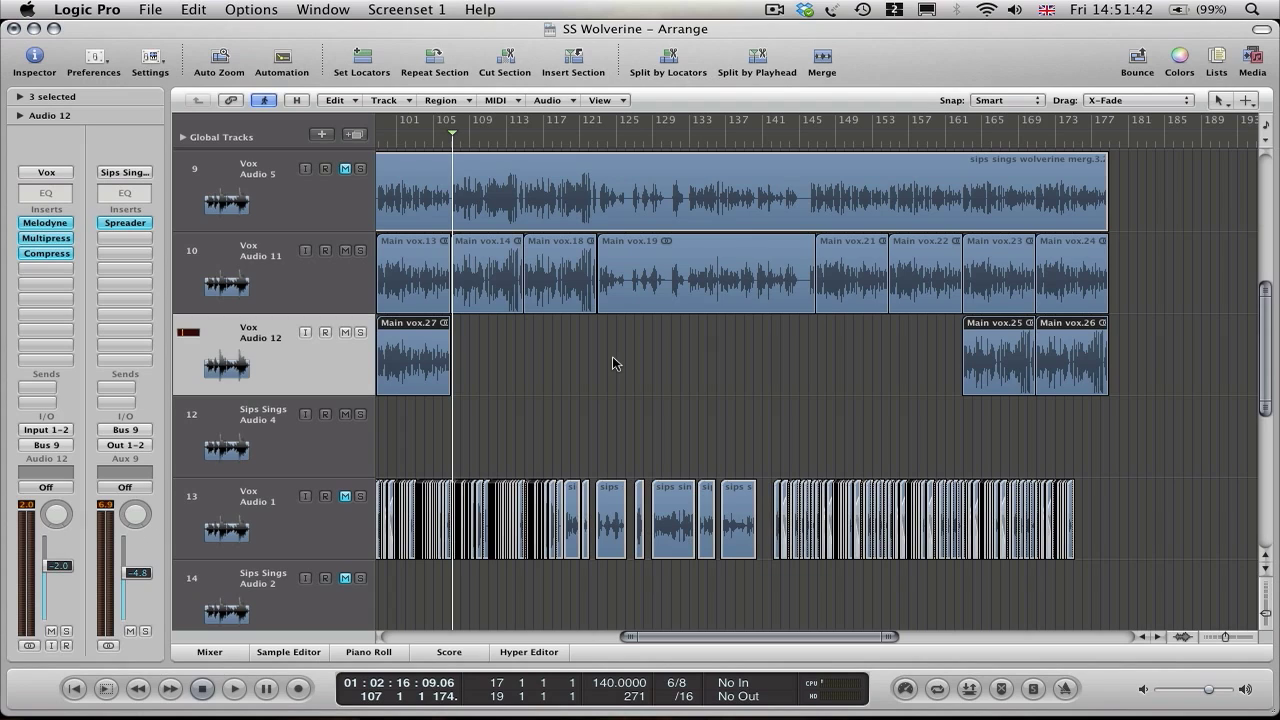
scroll(612, 363, "right", 1)
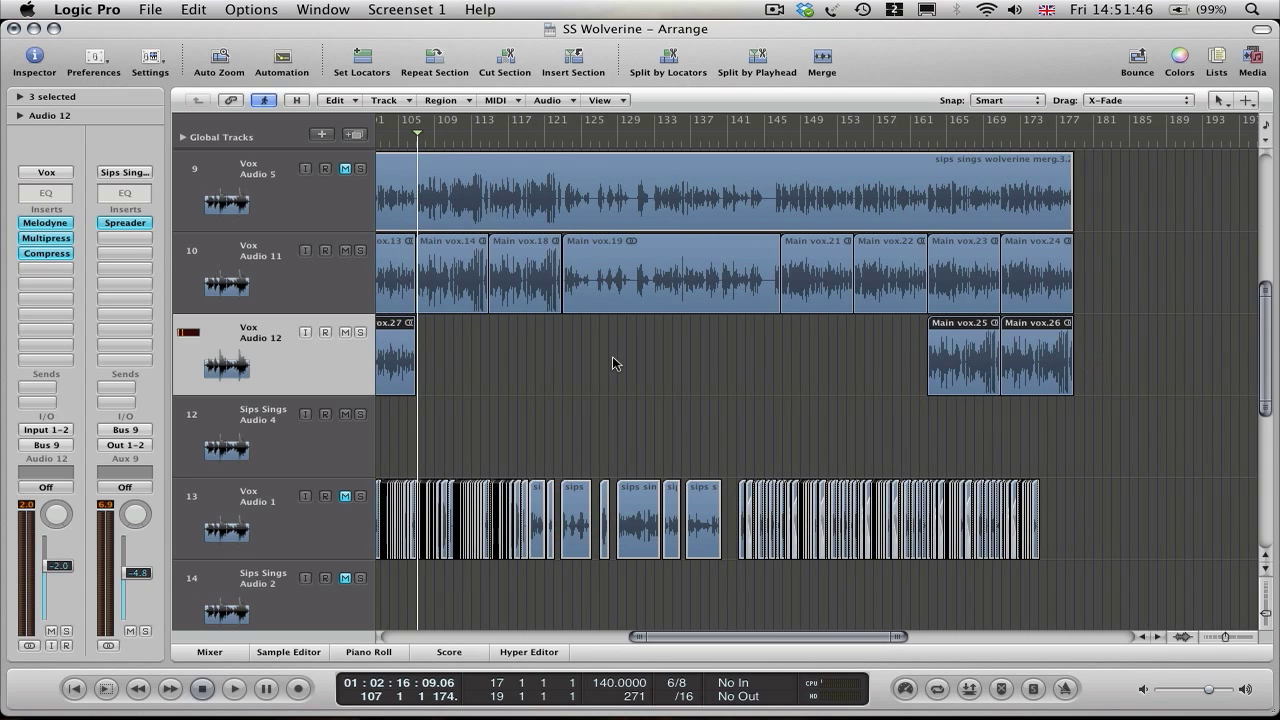
Examine where the Audio 12 backing regions sit against the main vocal on Audio 11 across the song.
scroll(701, 372, "left", 12)
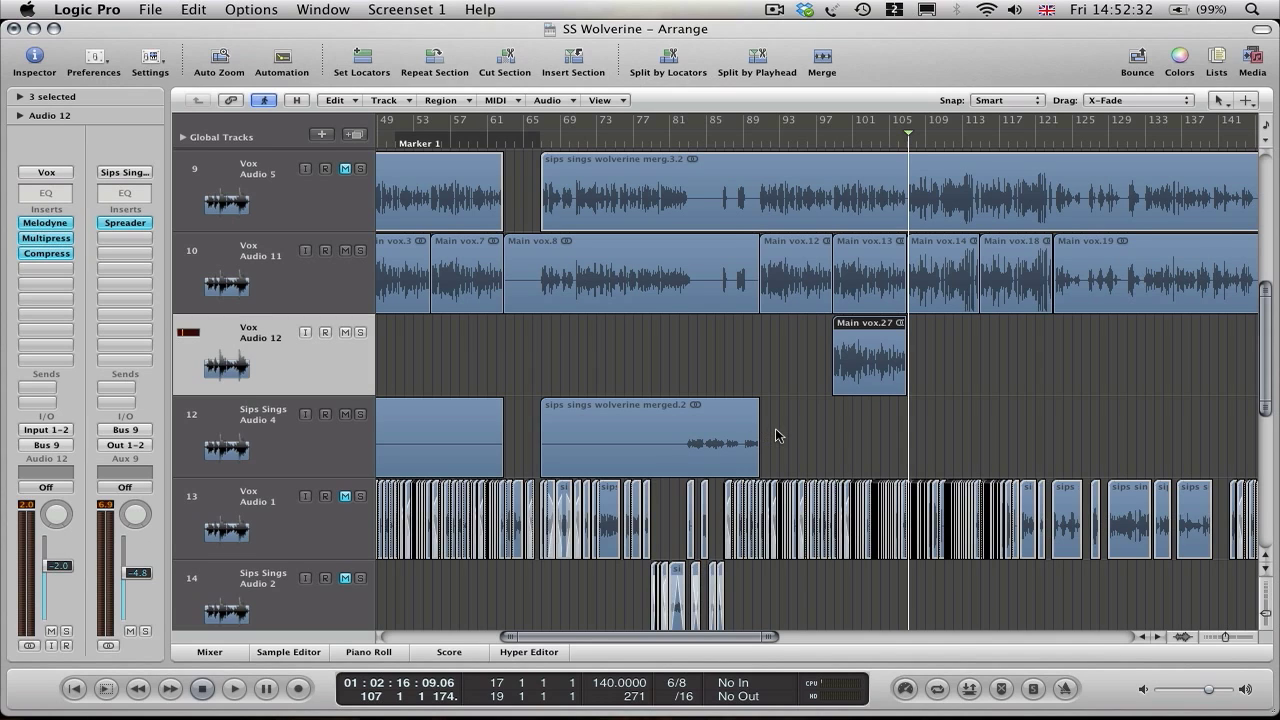
scroll(778, 435, "right", 2)
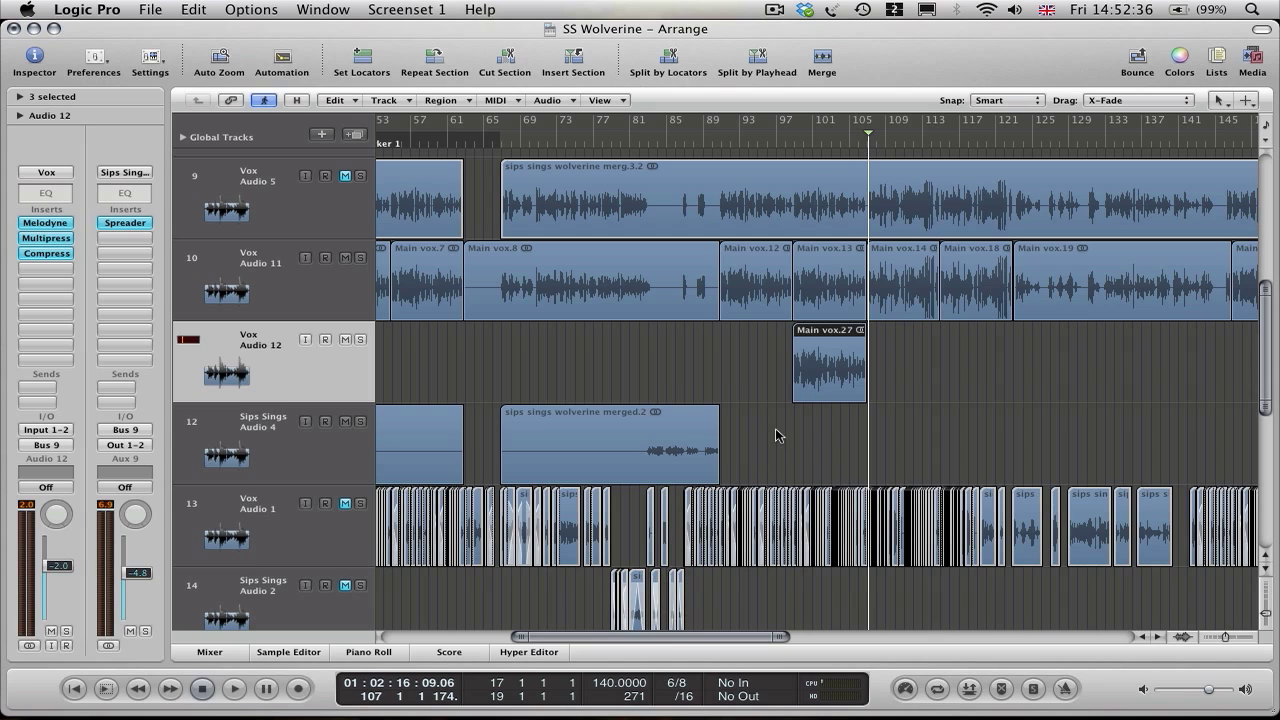
scroll(778, 435, "right", 2)
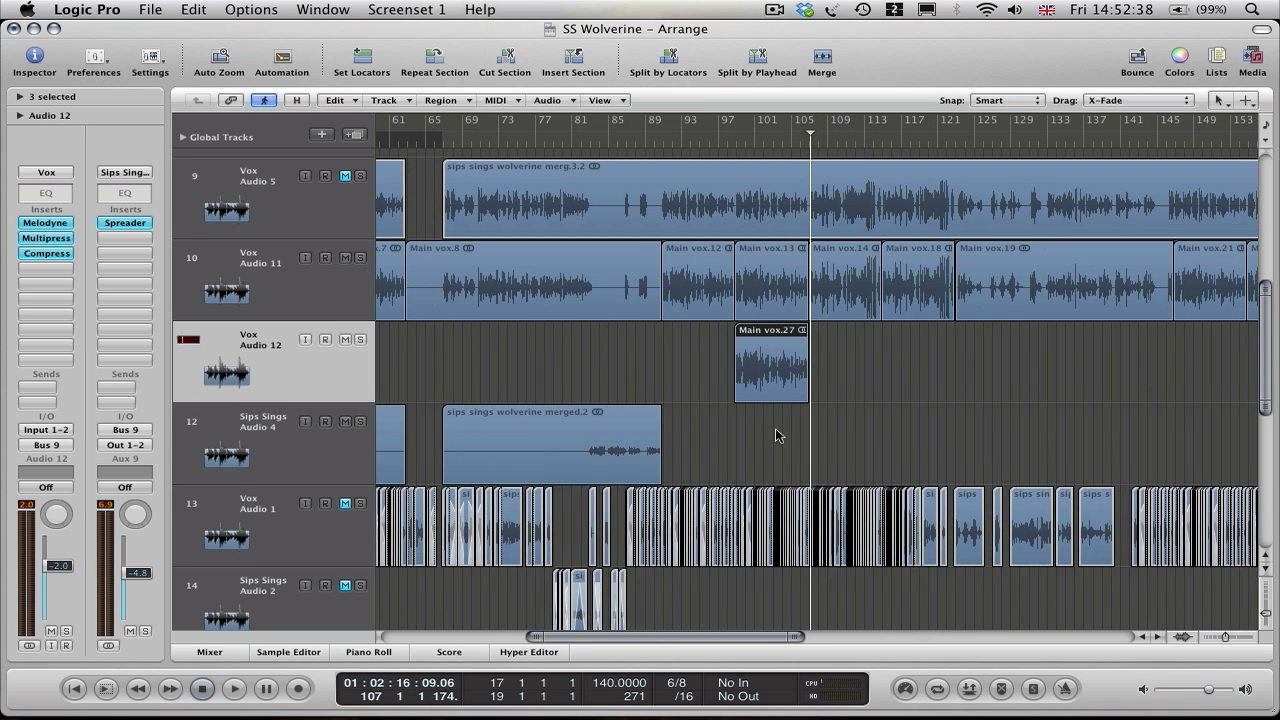
scroll(776, 429, "right", 6)
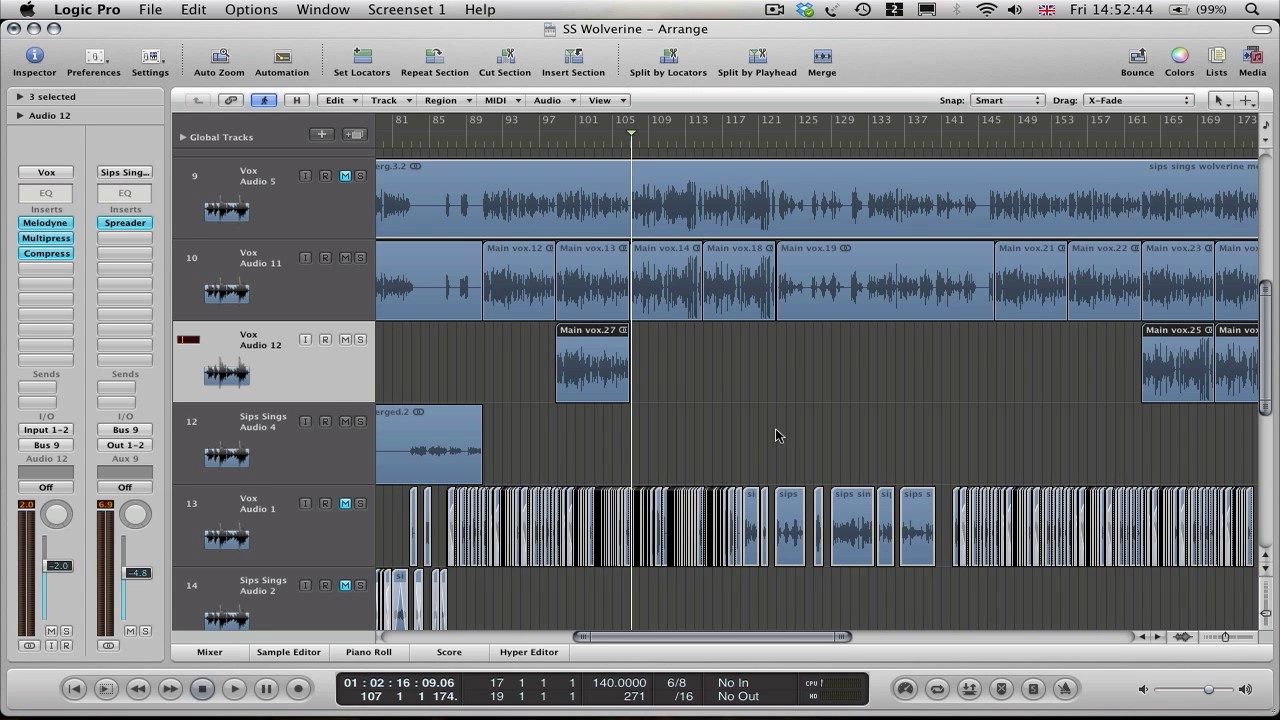
scroll(775, 428, "right", 10)
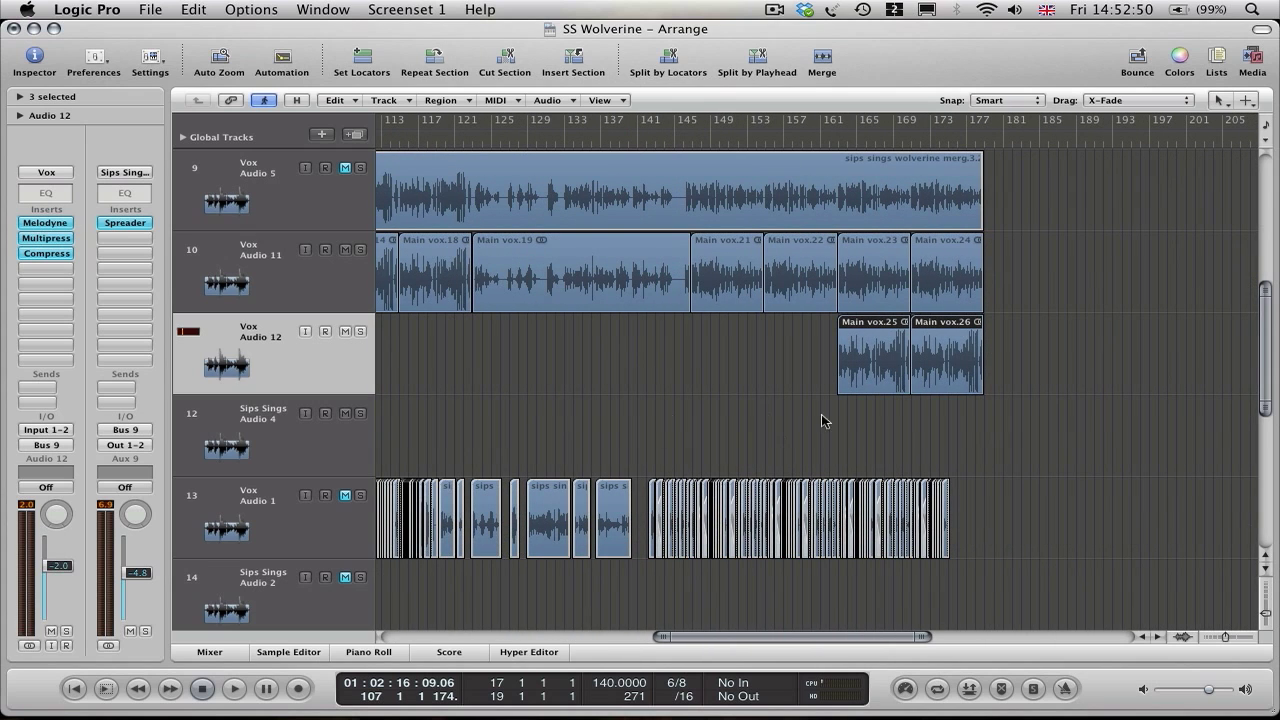
scroll(821, 414, "left", 20)
scroll(835, 390, "right", 8)
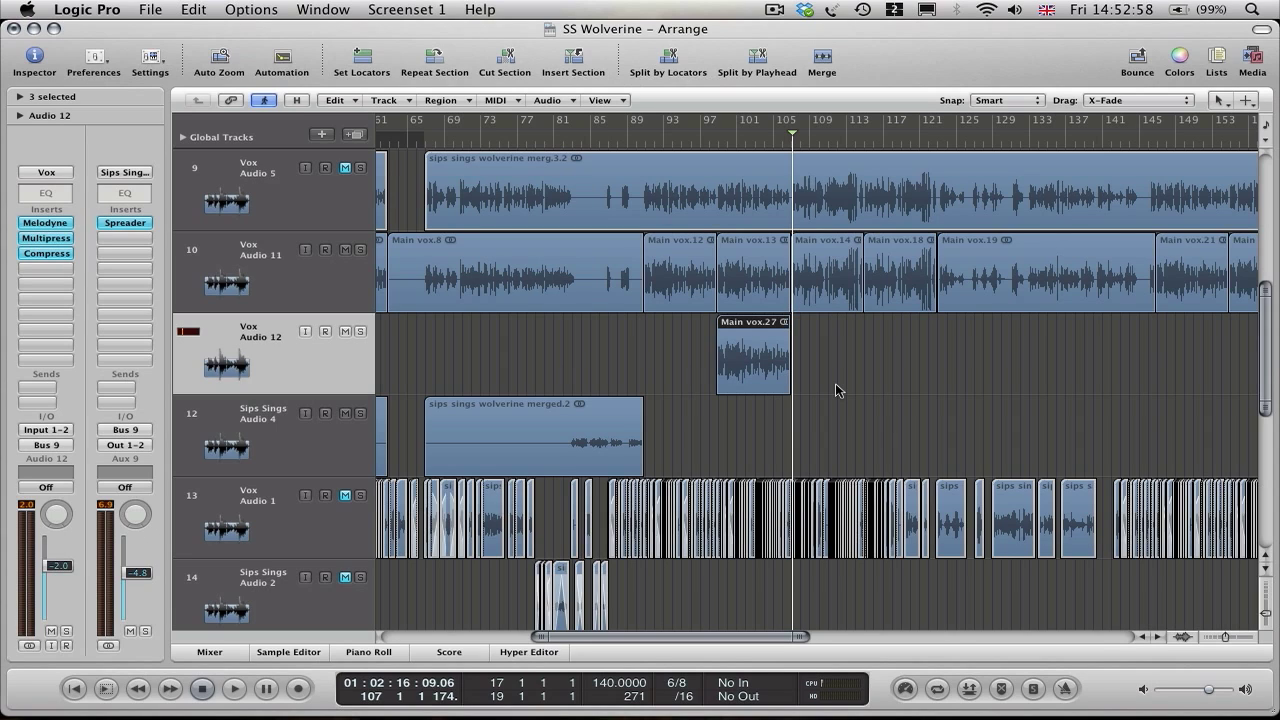
scroll(837, 390, "left", 2)
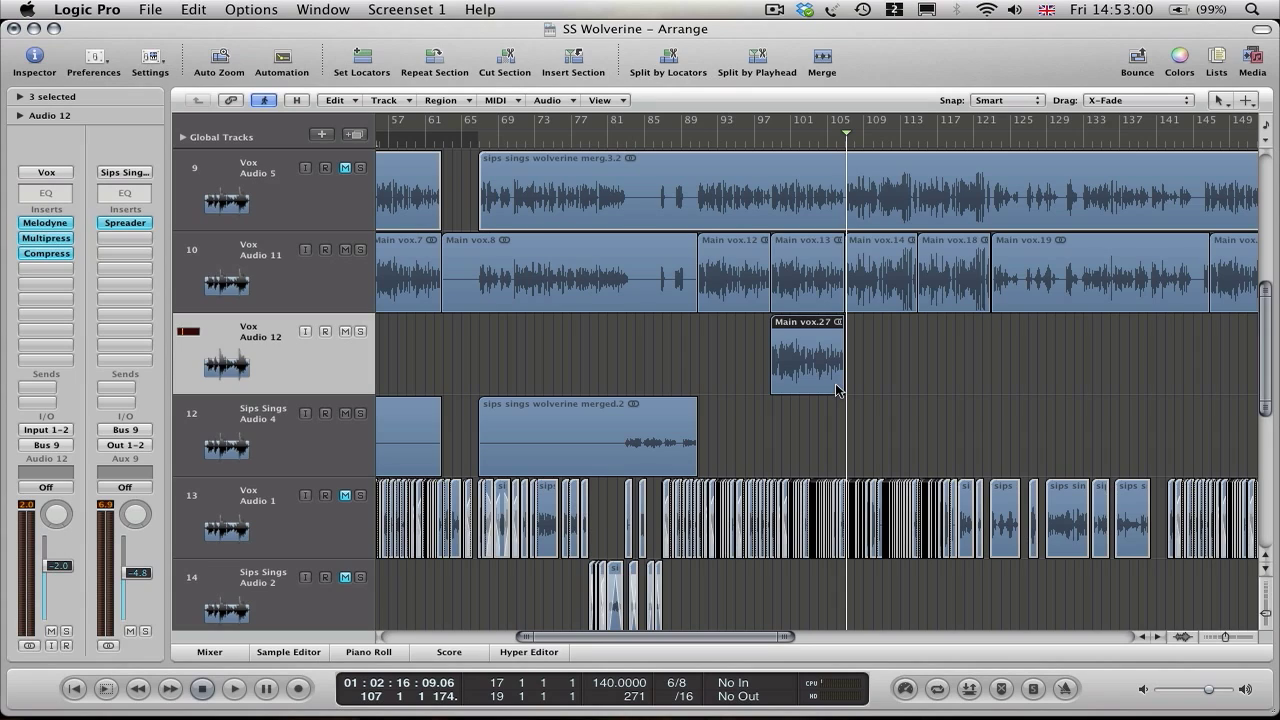